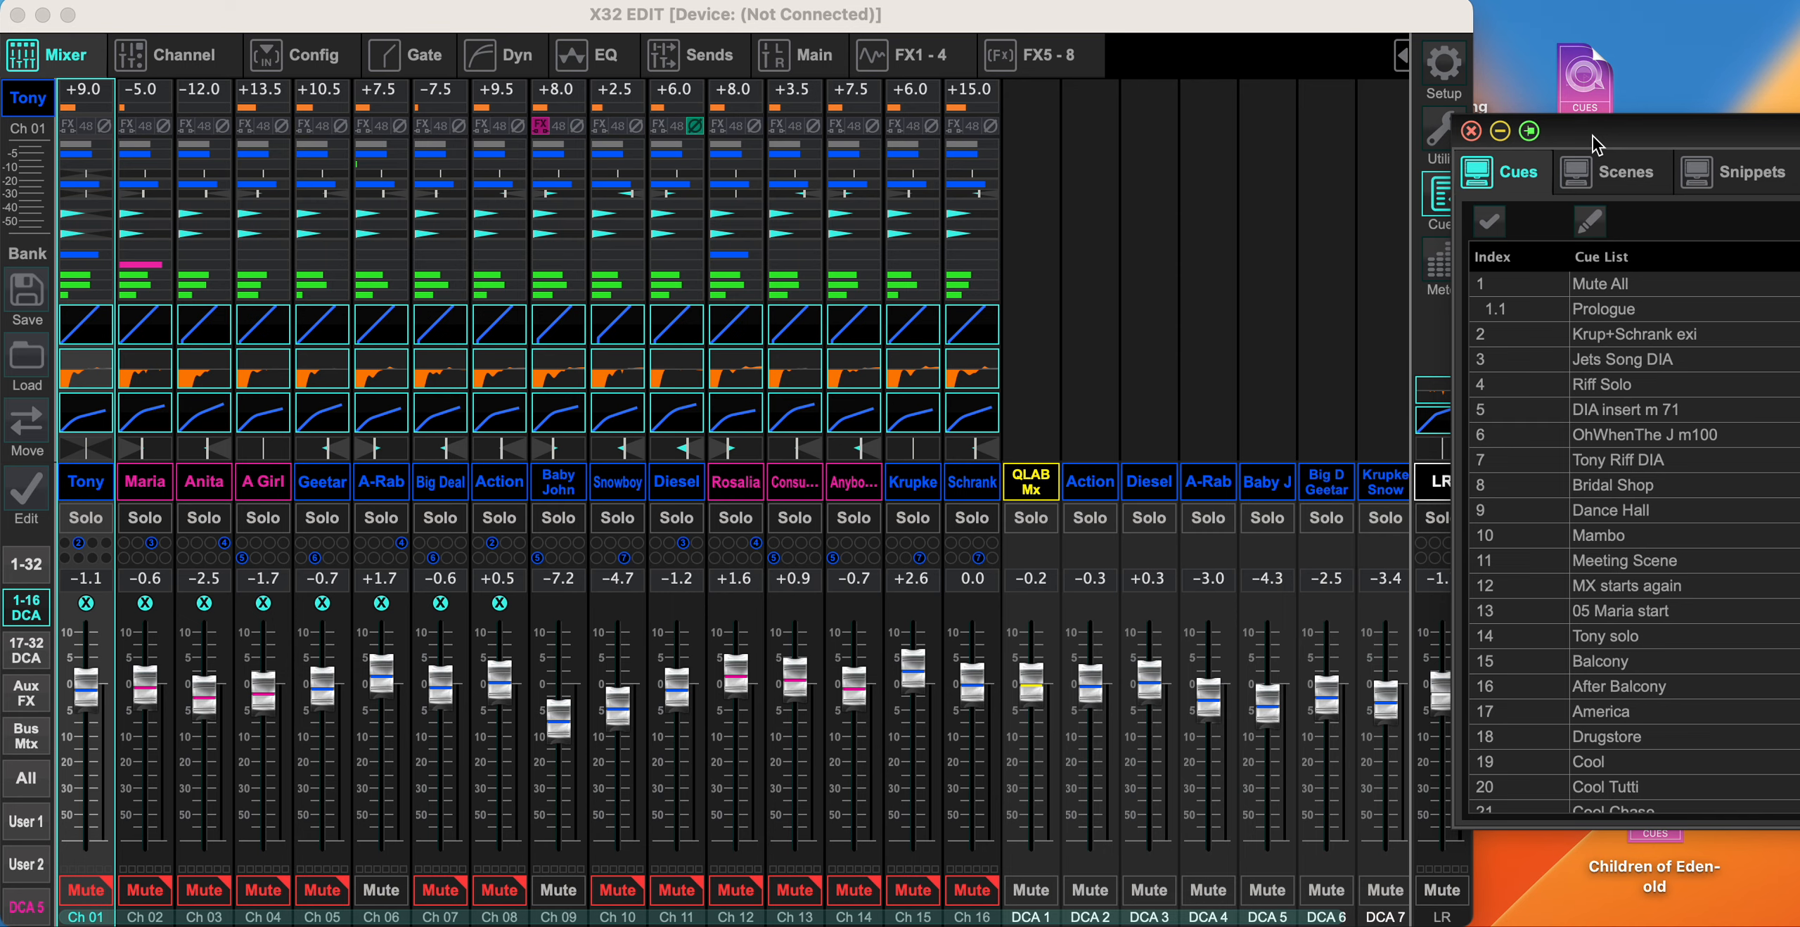
- Bring the Show Control window fully into view and display the snippet list from its first entry
left_click_drag(1594, 144, 1238, 143)
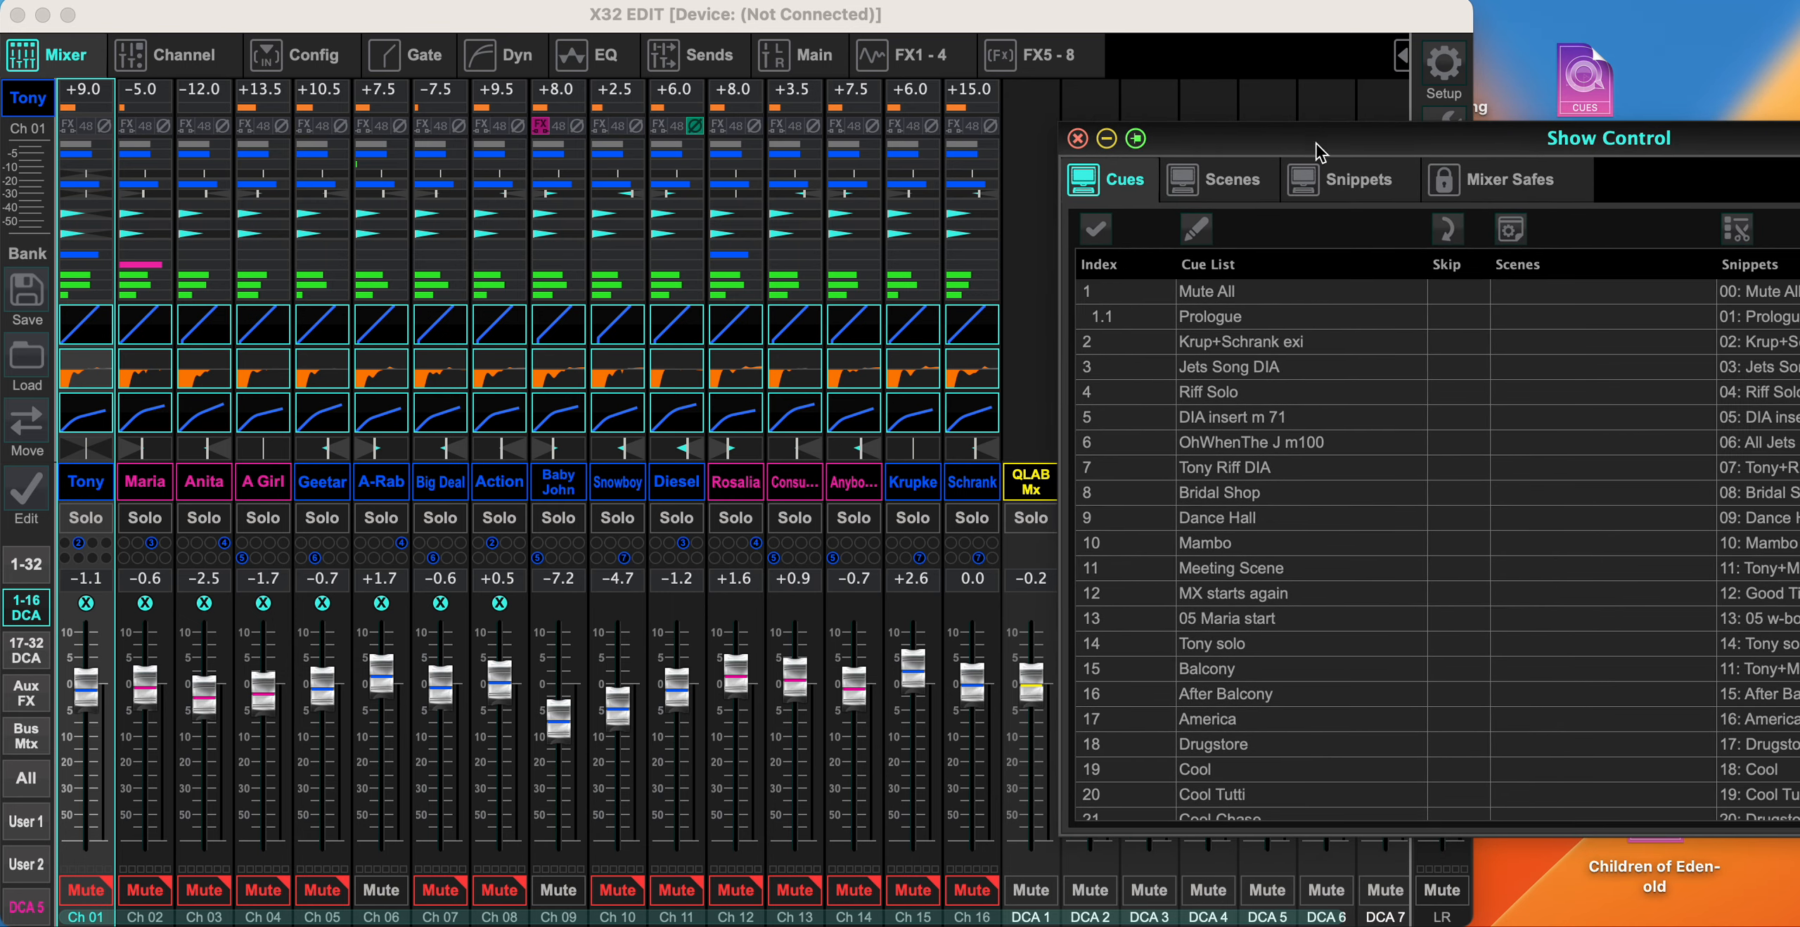
left_click_drag(1455, 144, 1274, 144)
left_click(1162, 187)
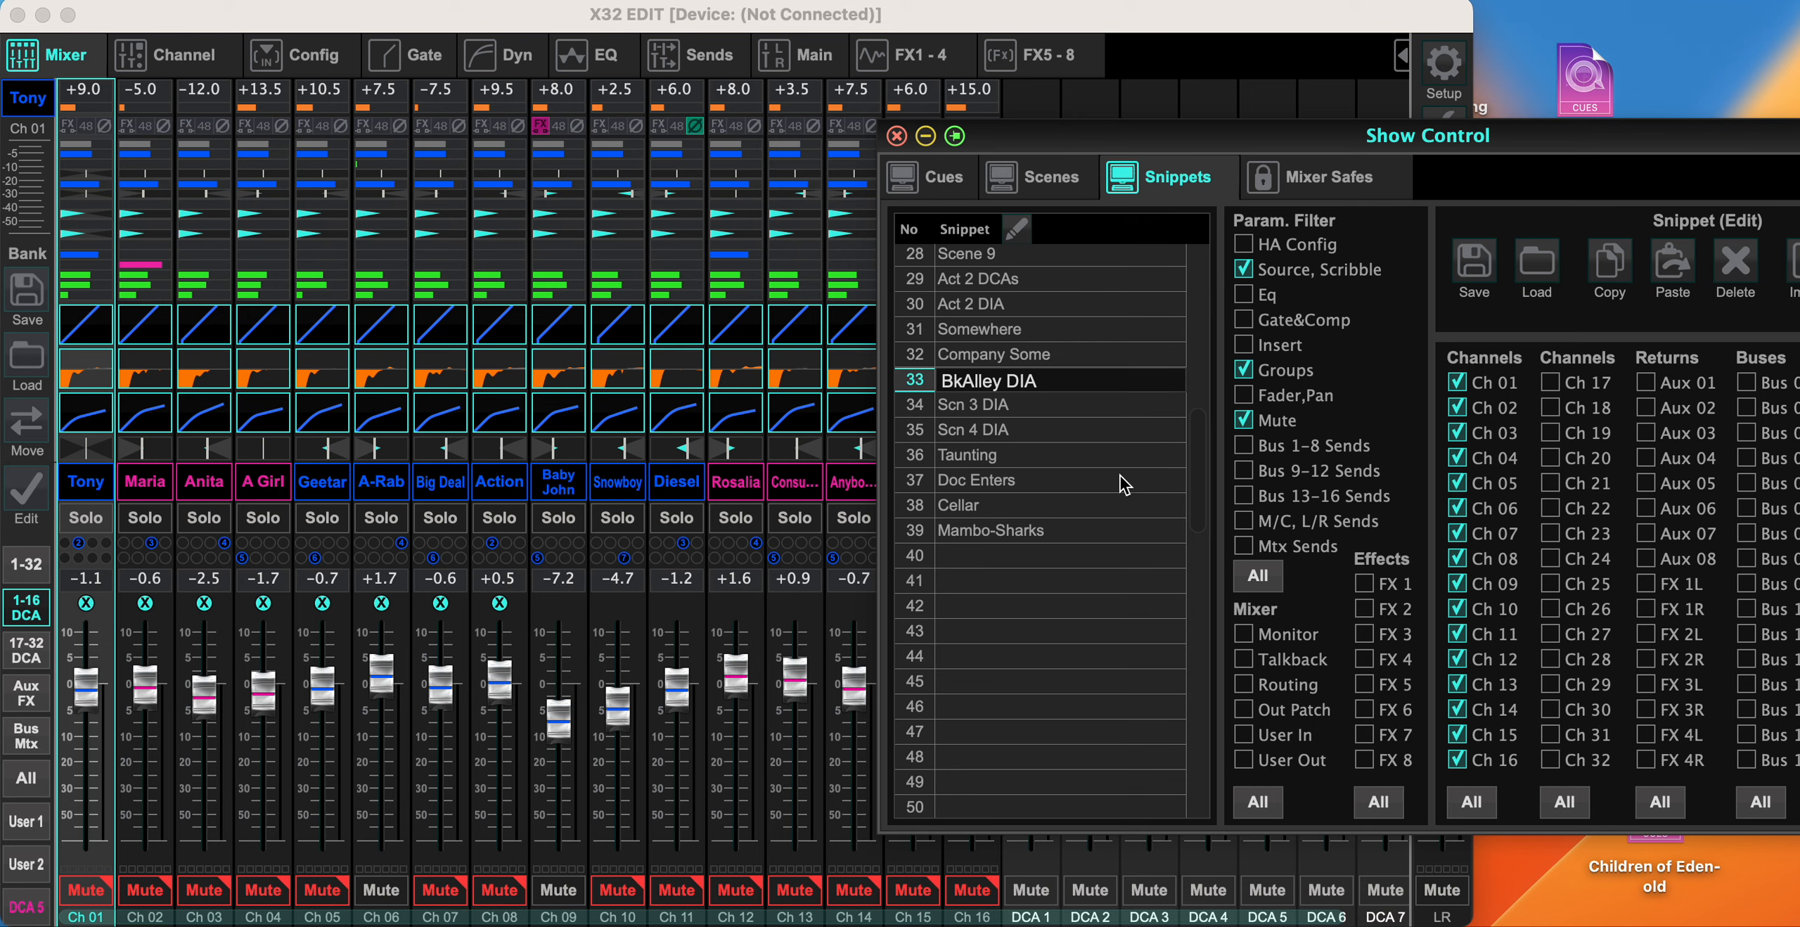
scroll(1088, 337, "up", 5)
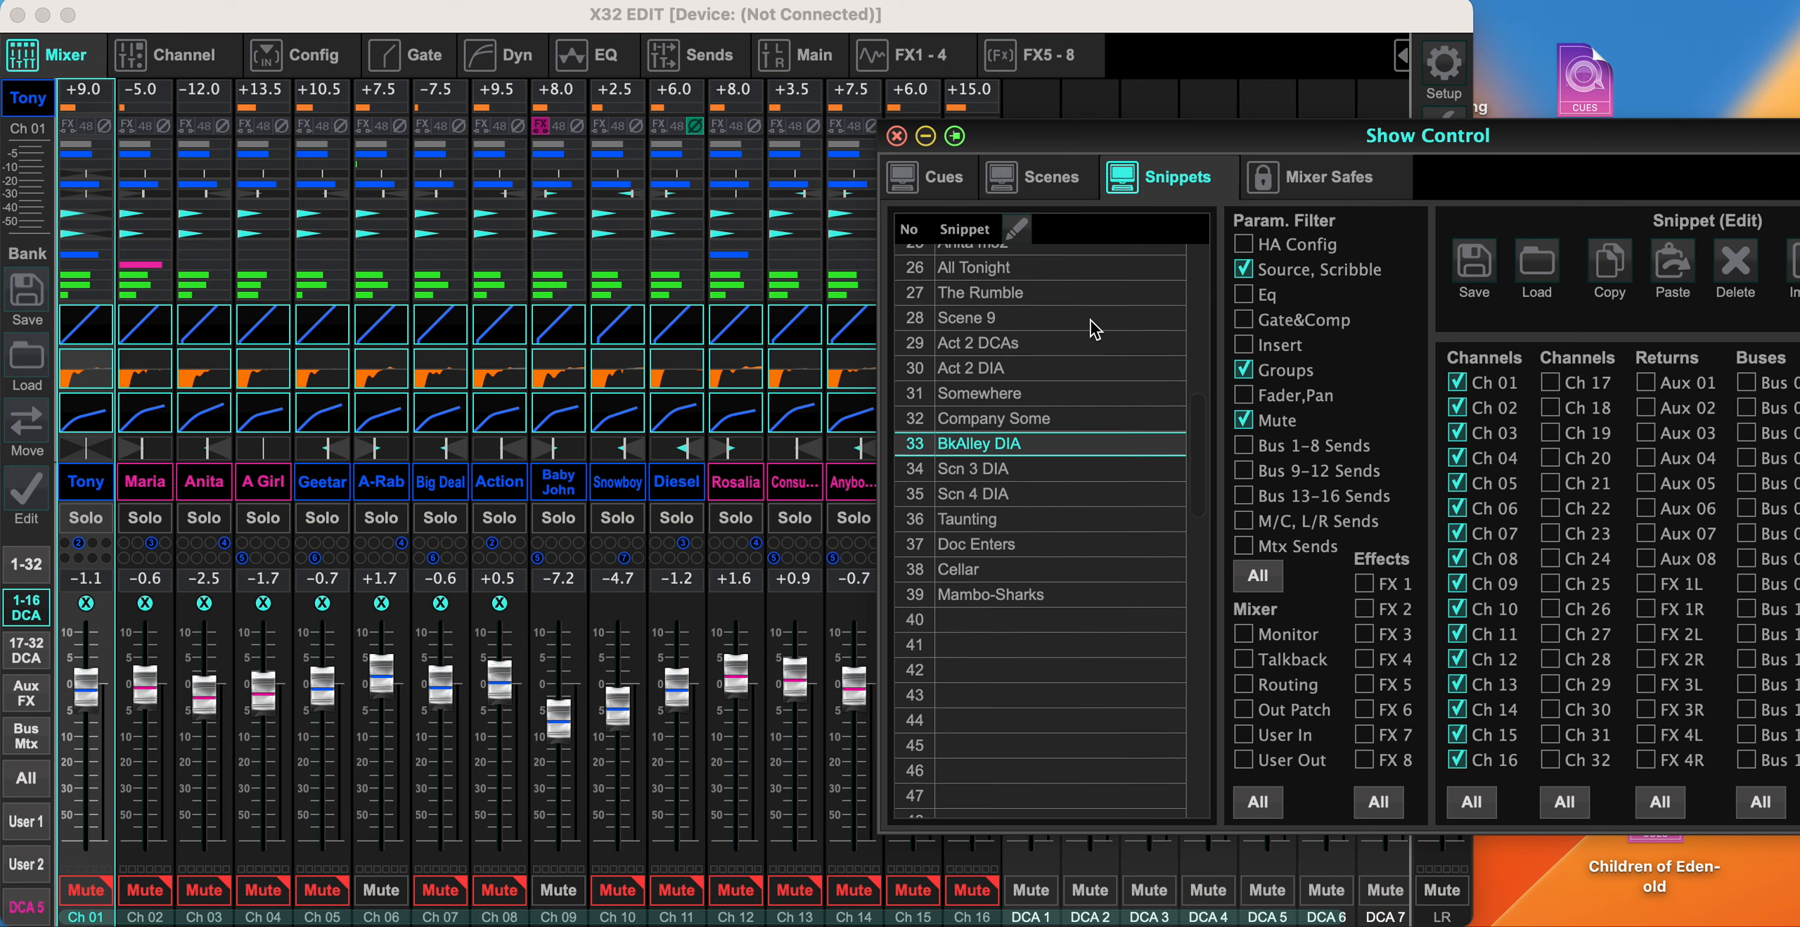
scroll(1095, 329, "up", 8)
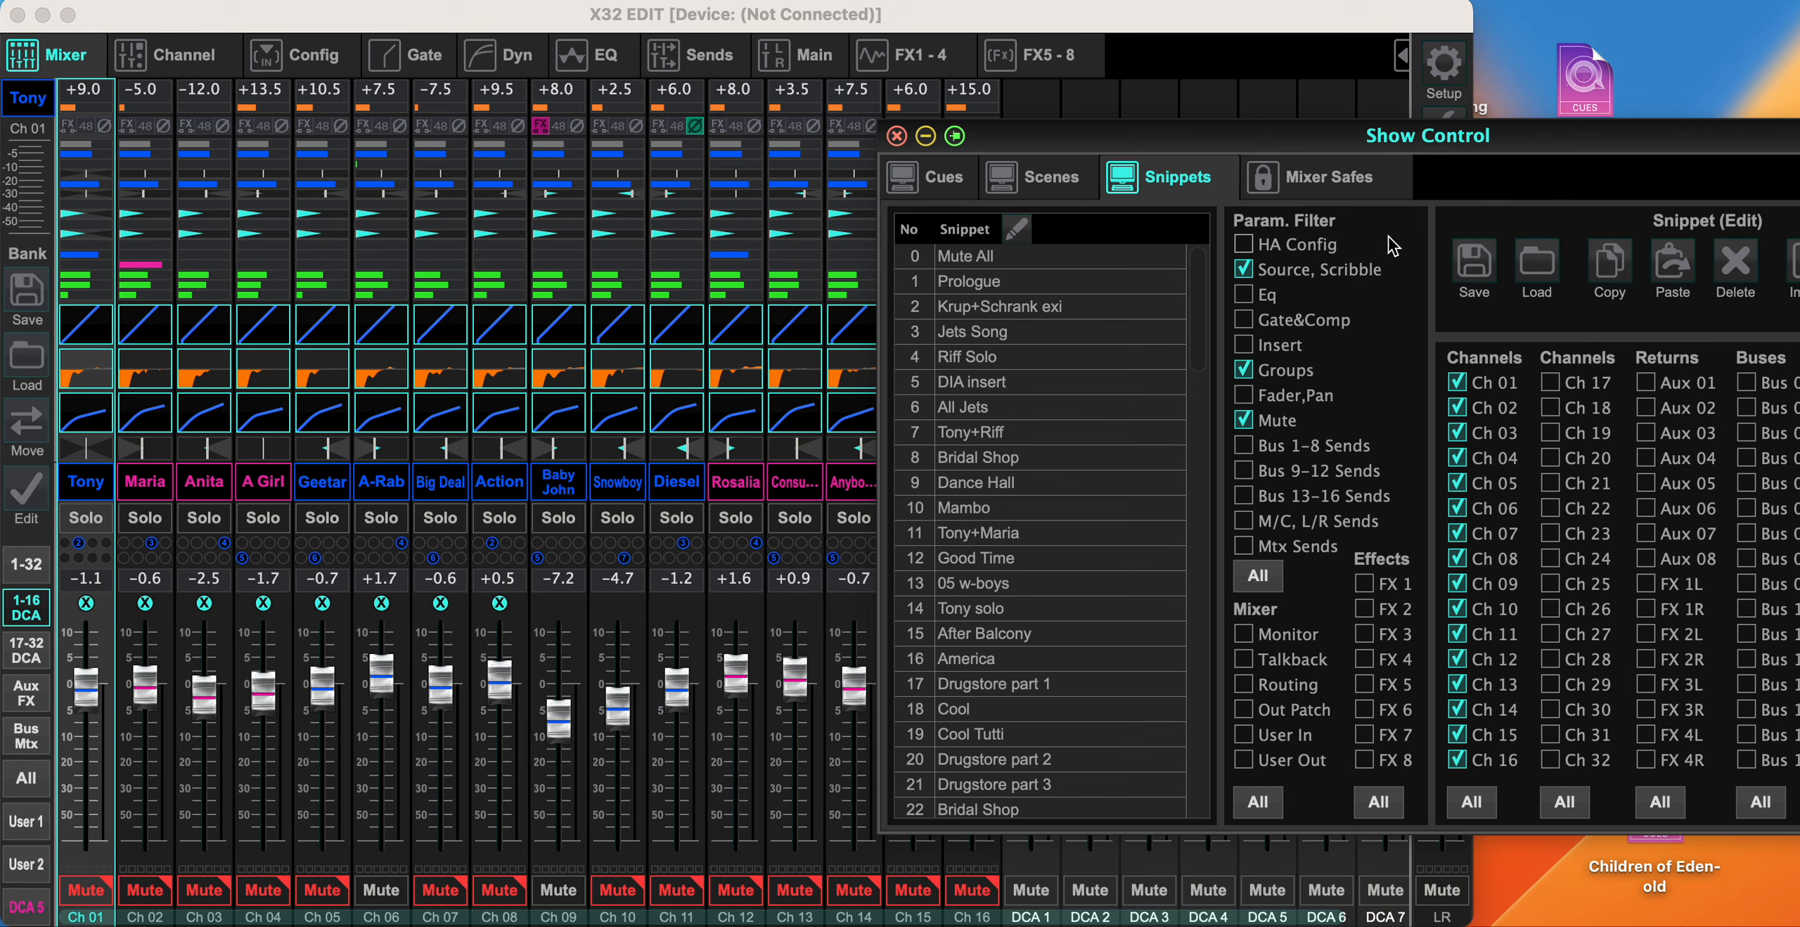
left_click_drag(1479, 144, 1296, 154)
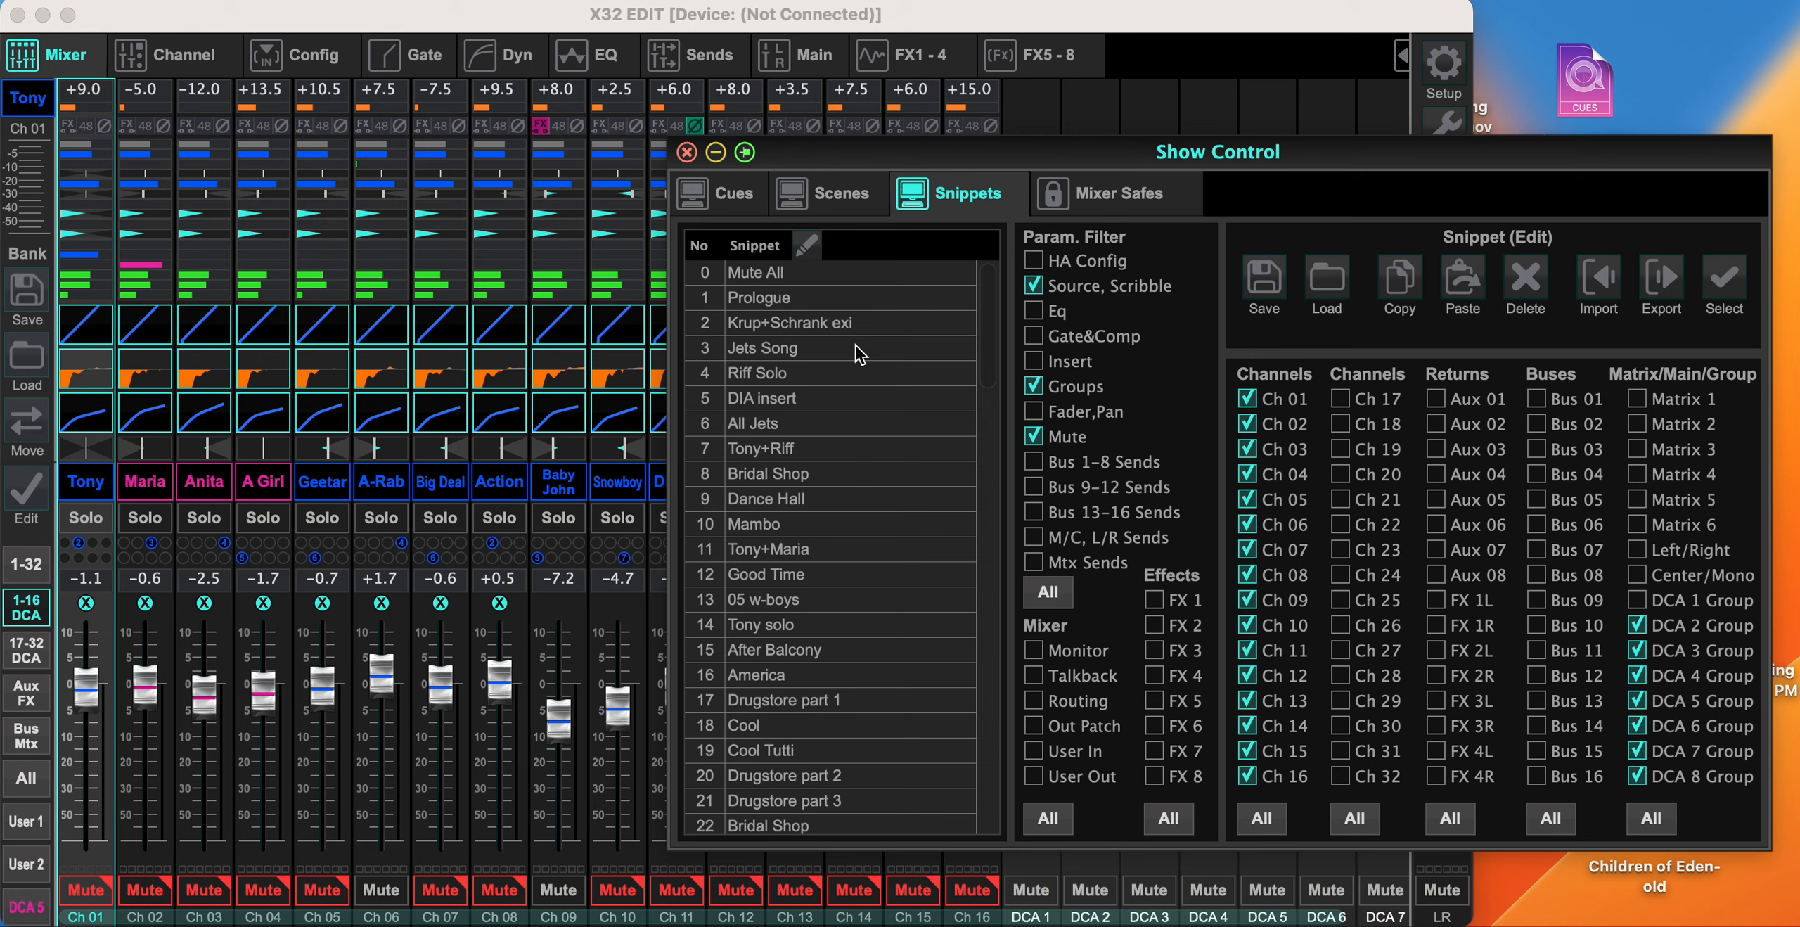
- Inspect the parameter filters and channel selections of the Mute All and Prologue snippets, and view the DCA strips in the mixer
left_click(777, 280)
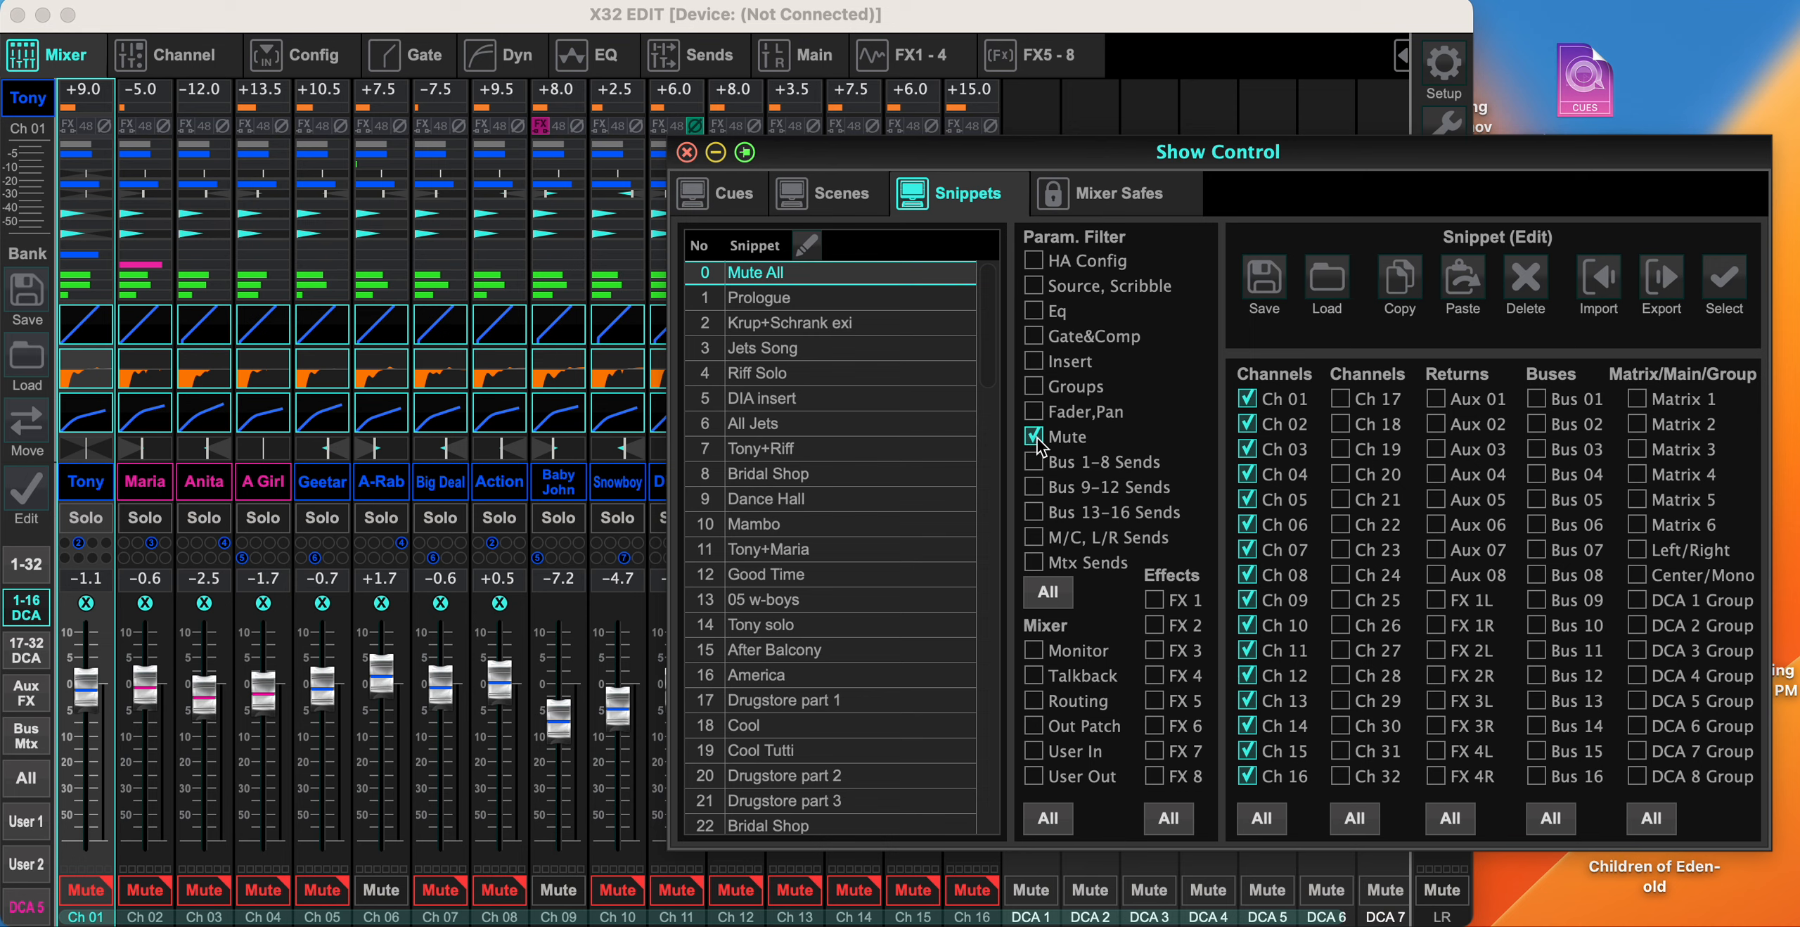
left_click(796, 301)
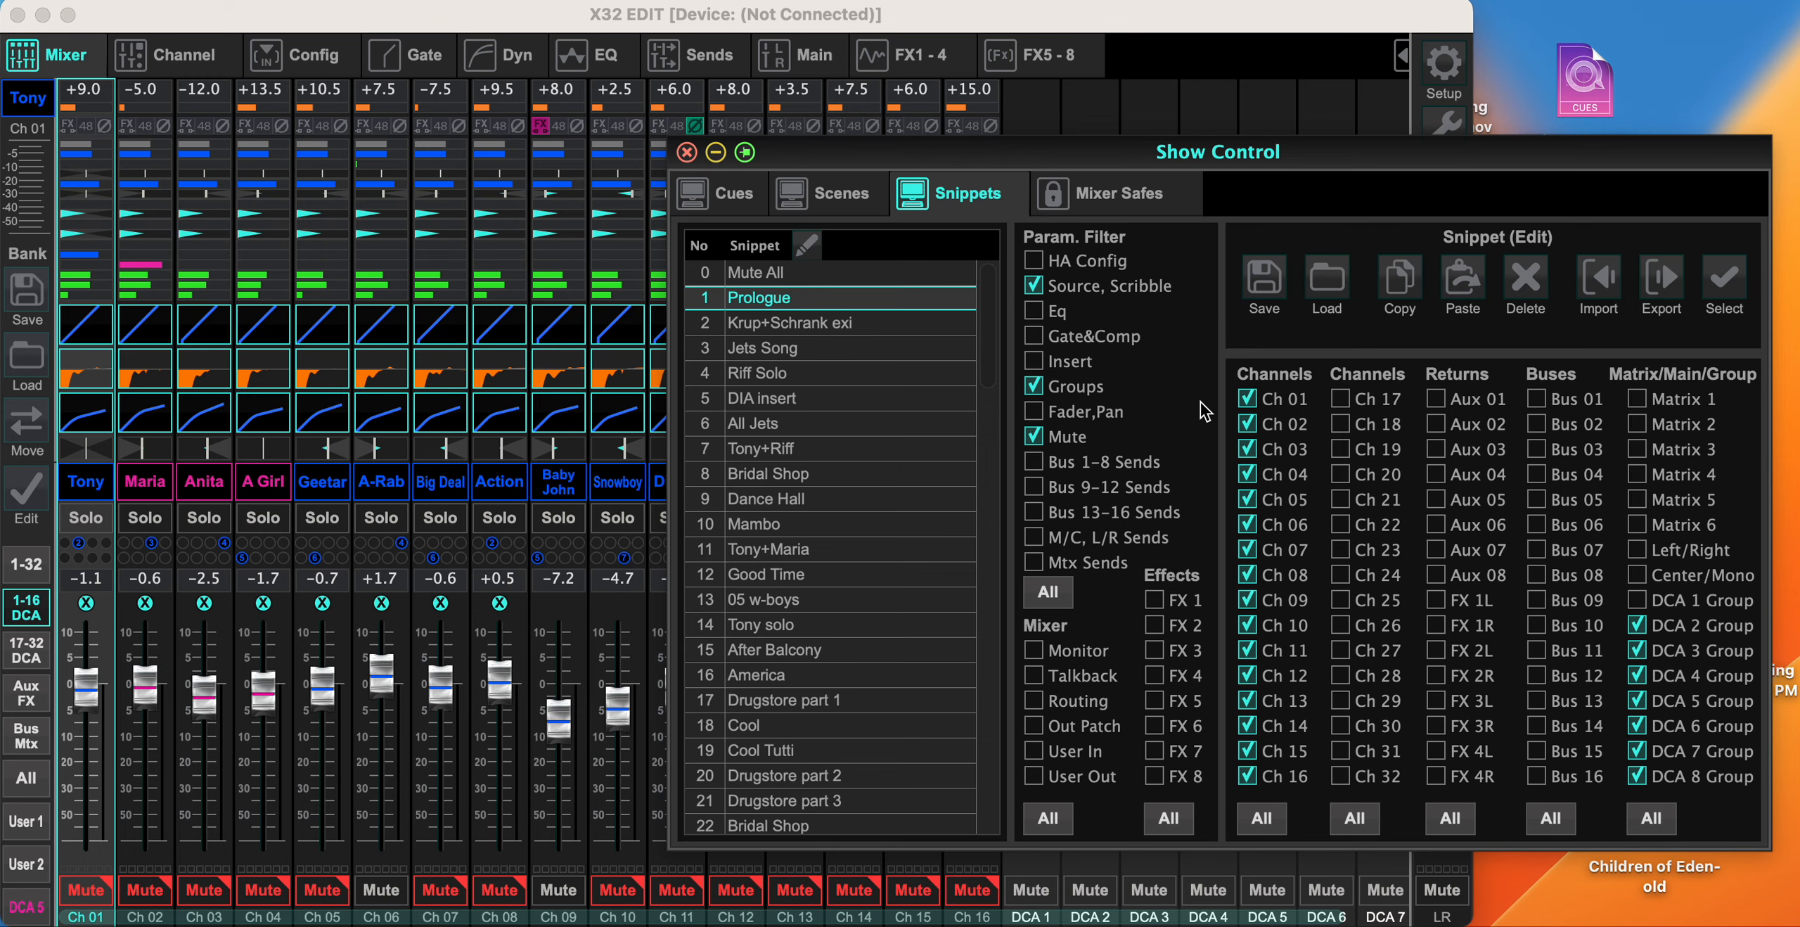
left_click_drag(769, 163, 1533, 128)
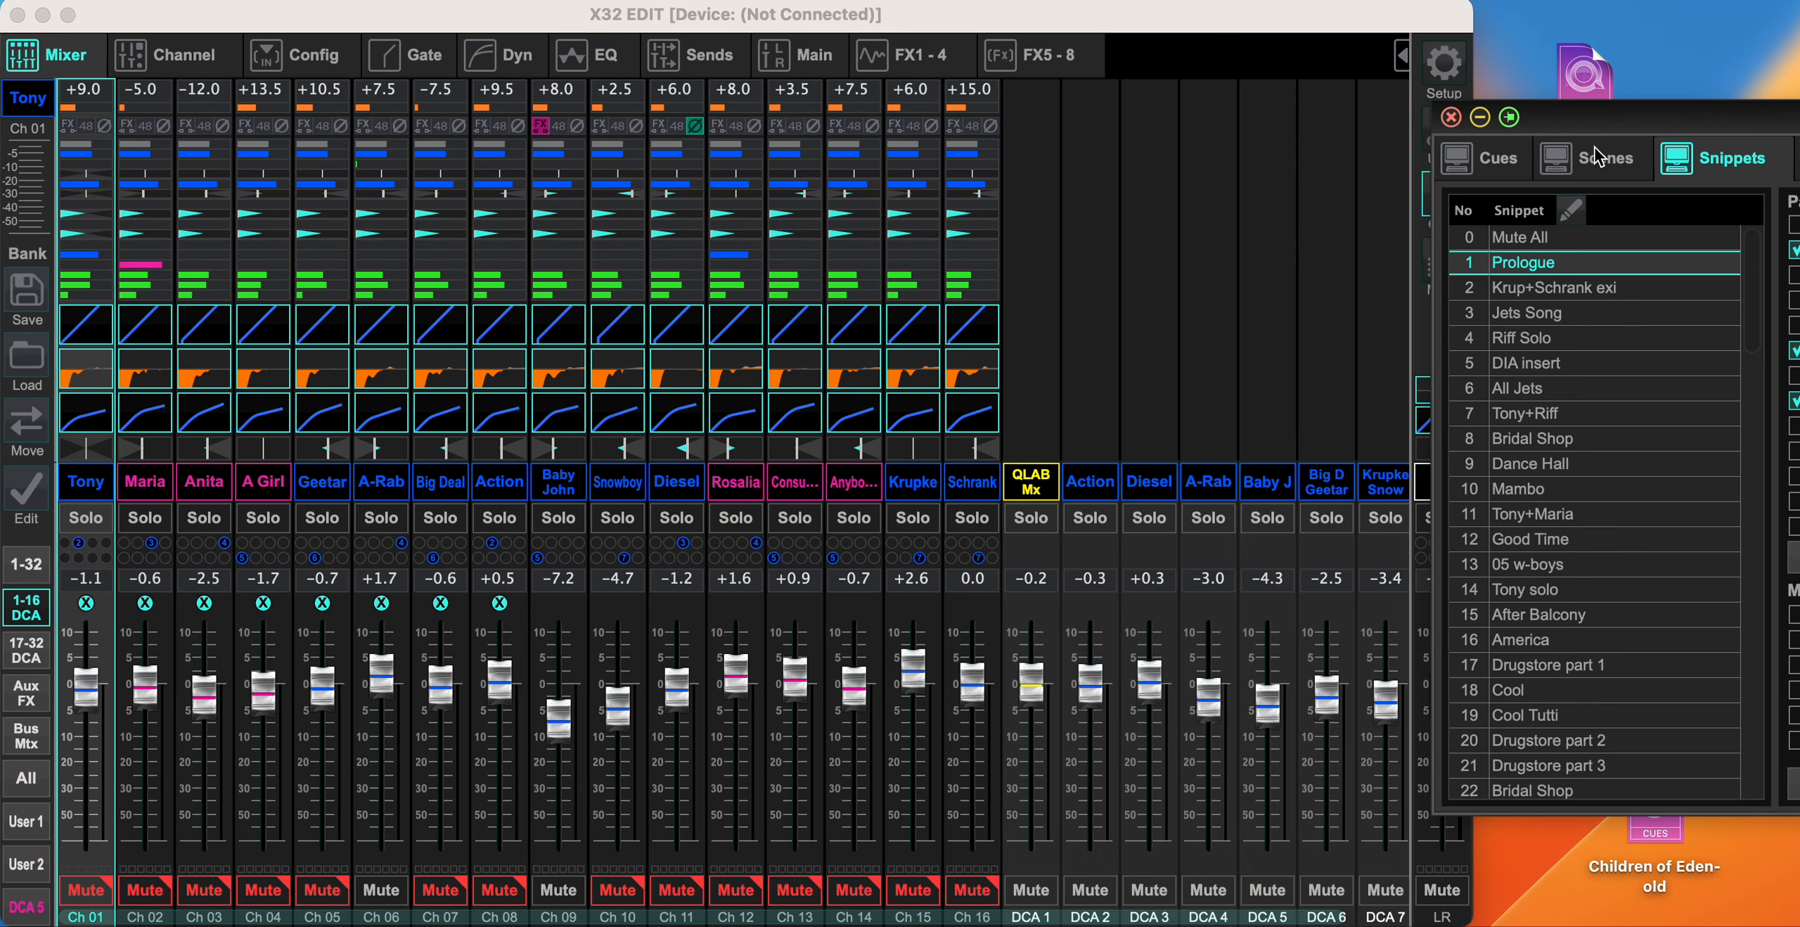
mouse_move(1621, 121)
left_mouse_down()
mouse_move(1558, 128)
mouse_move(1611, 132)
left_mouse_up()
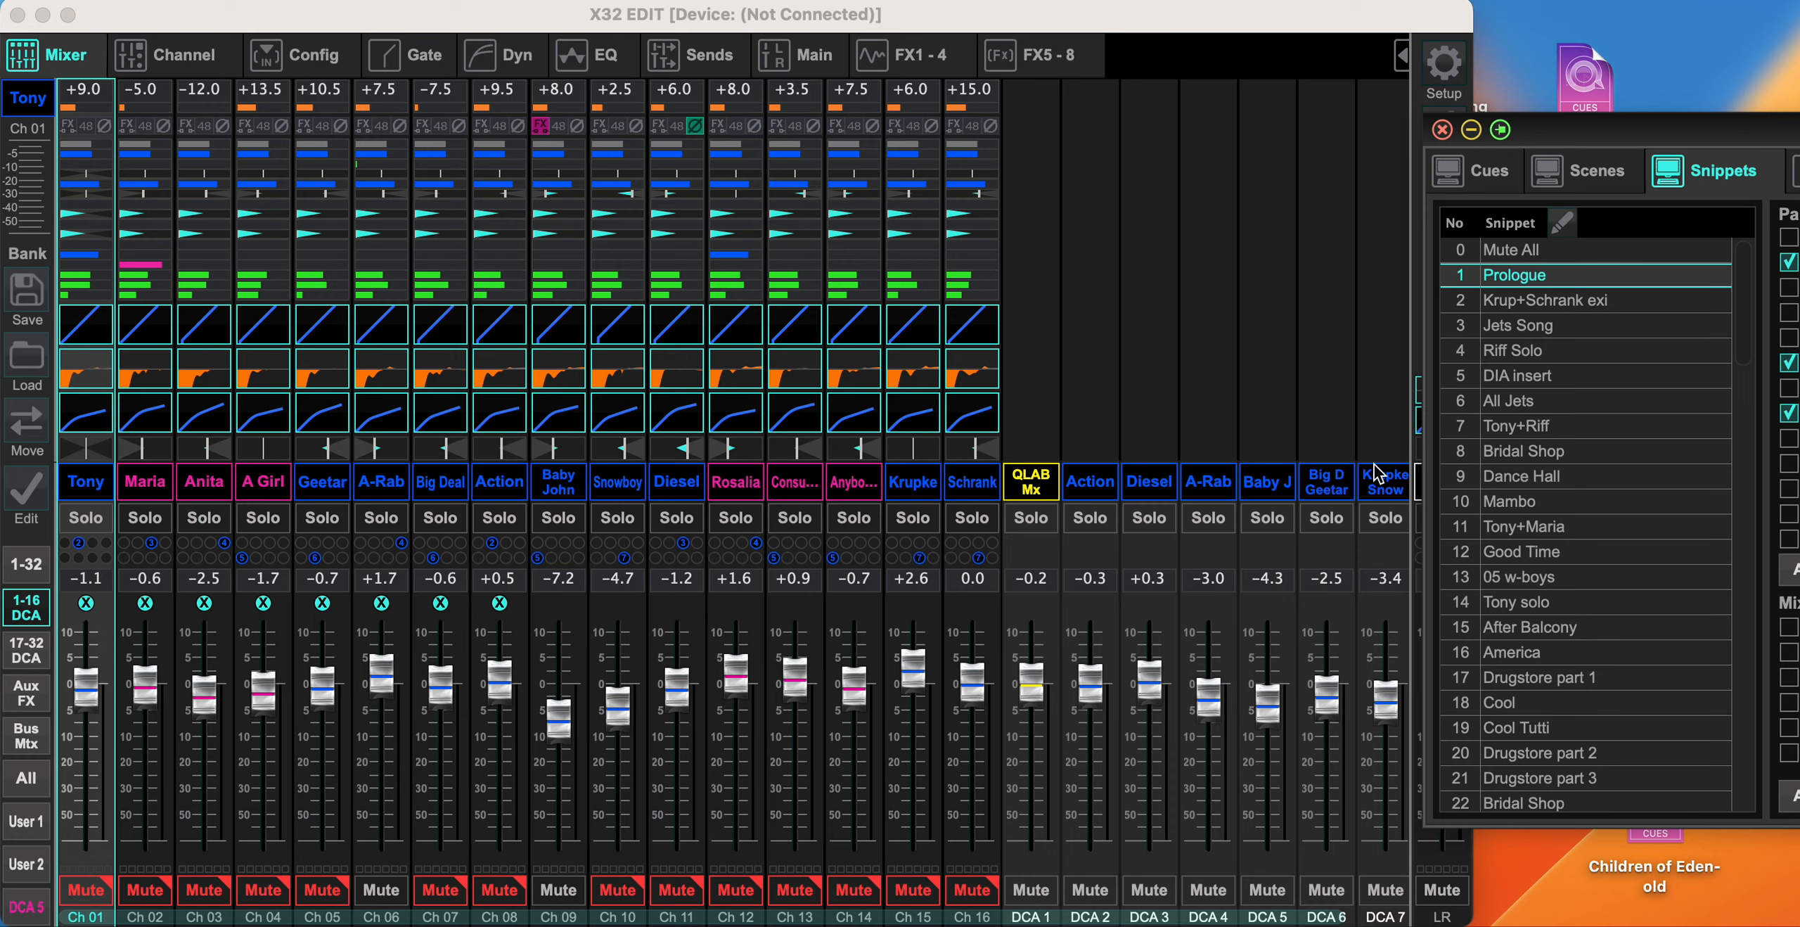
left_click_drag(1621, 132, 870, 146)
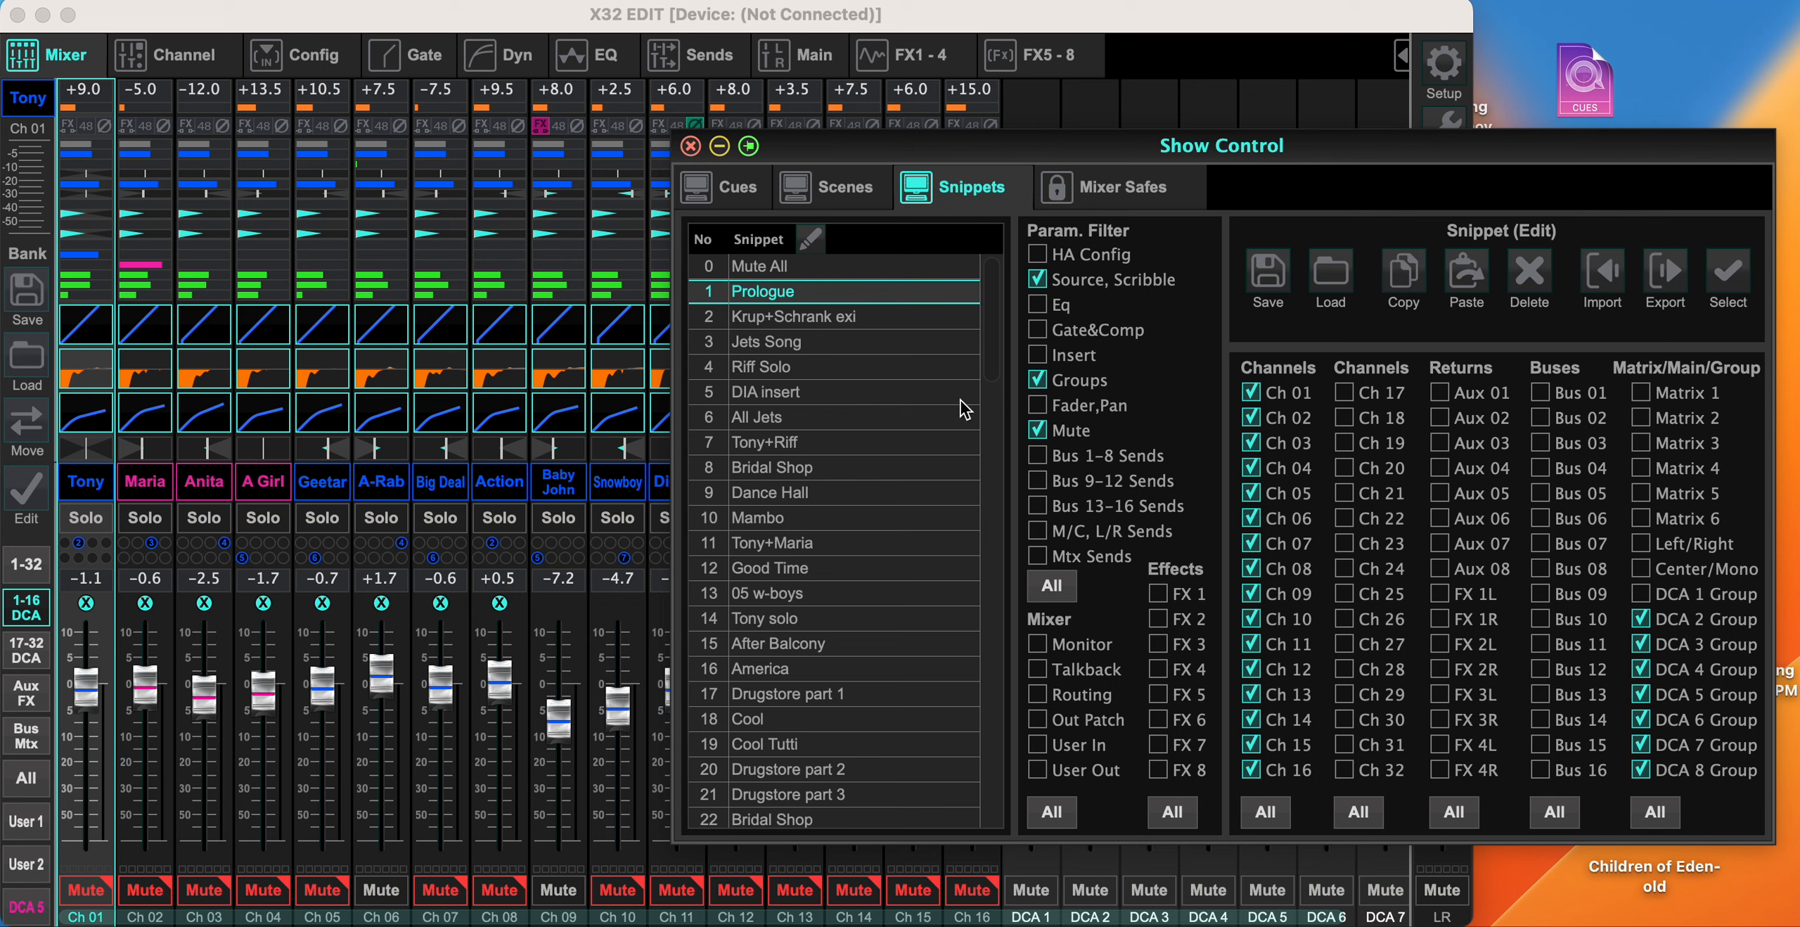
- Compare the Mute All snippet's stored parameters with those of other snippets, including Jets Song, Riff Solo, All Jets, After Balcony and Good Time
left_click(817, 321)
left_click(804, 345)
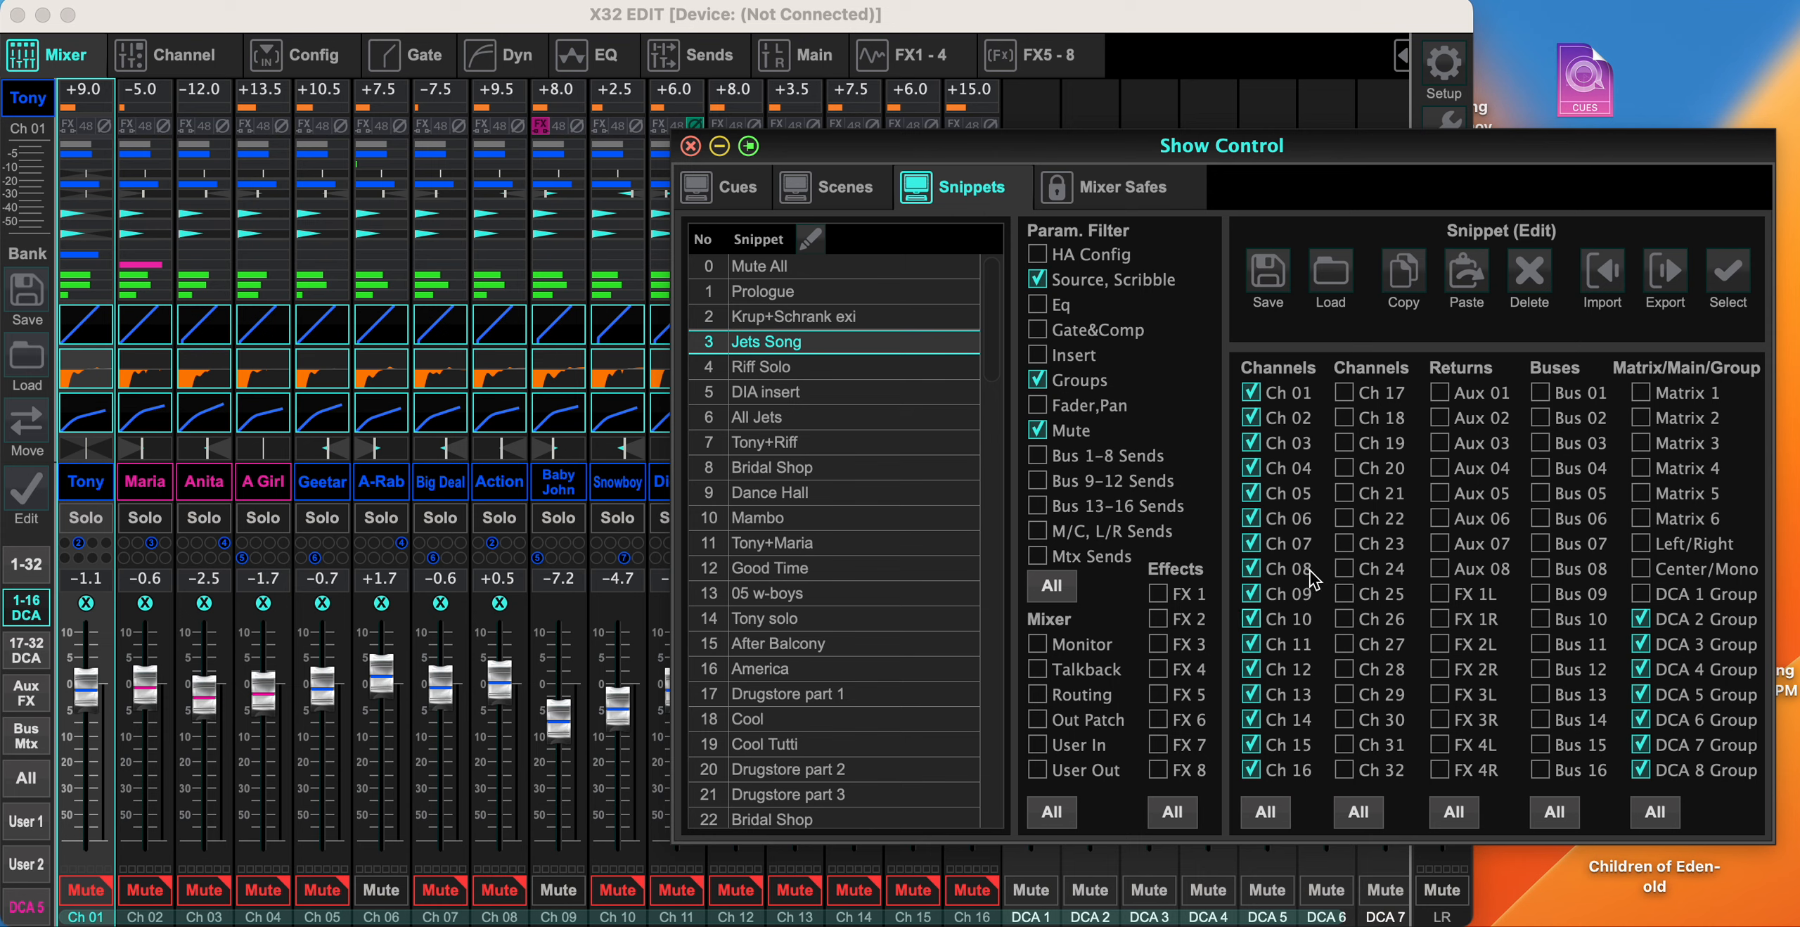
left_click(829, 269)
left_click(833, 369)
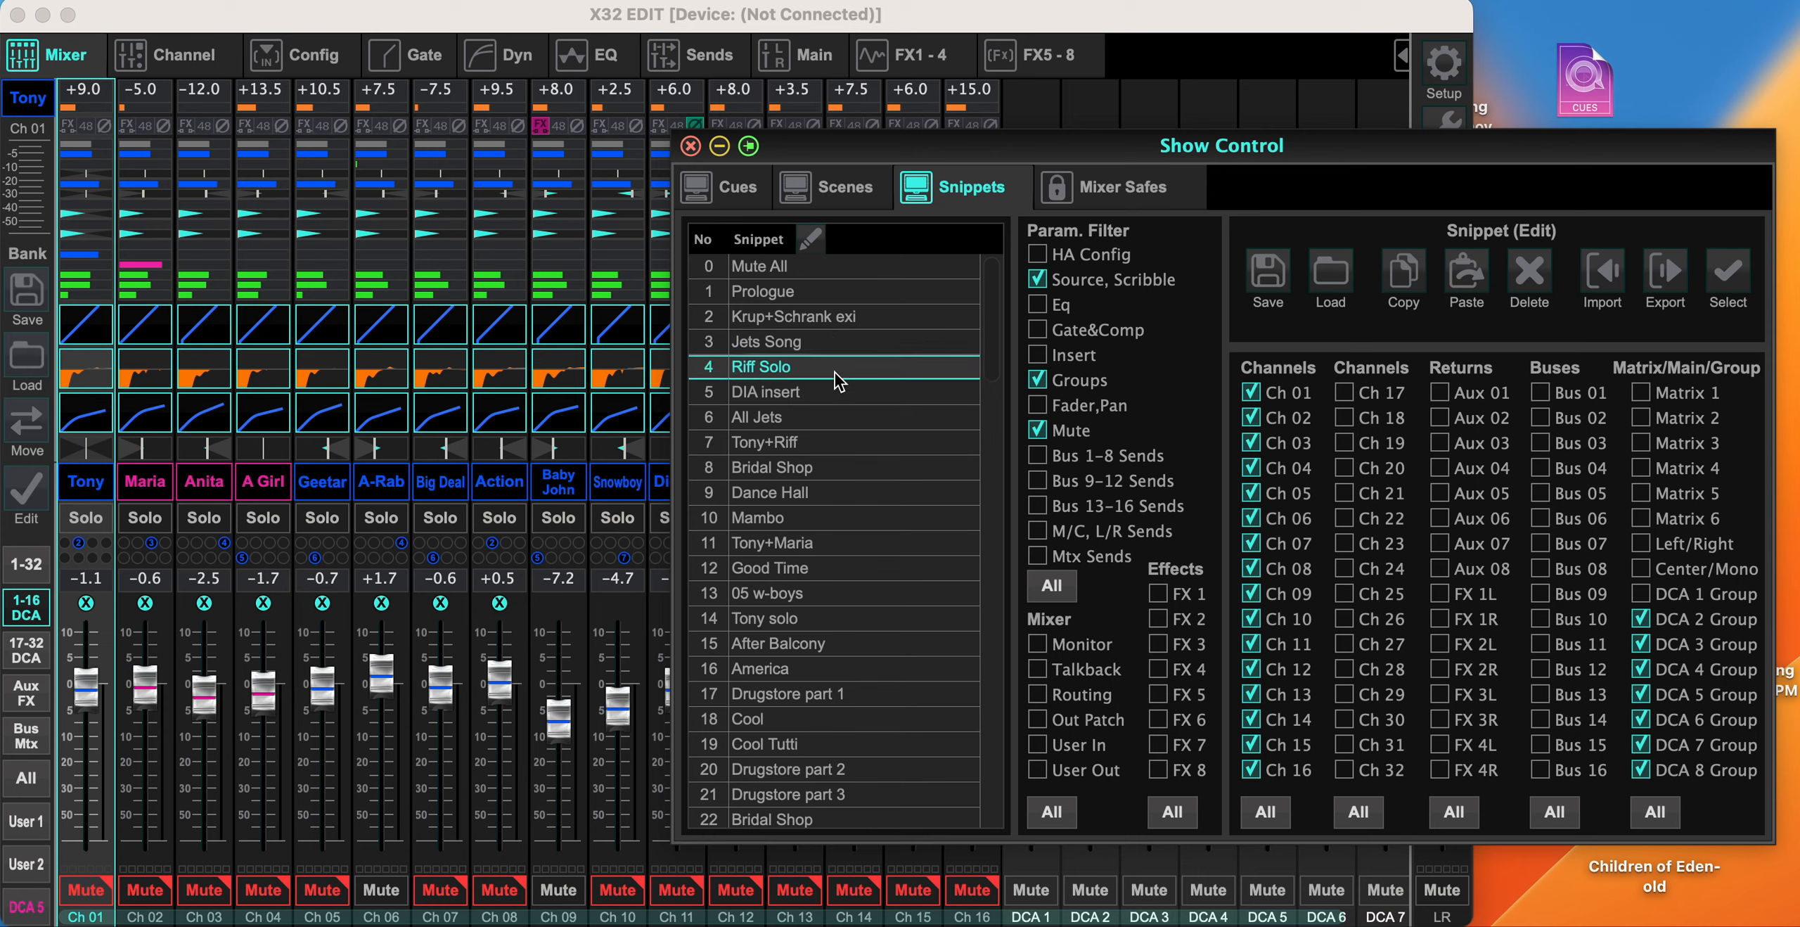
left_click(834, 268)
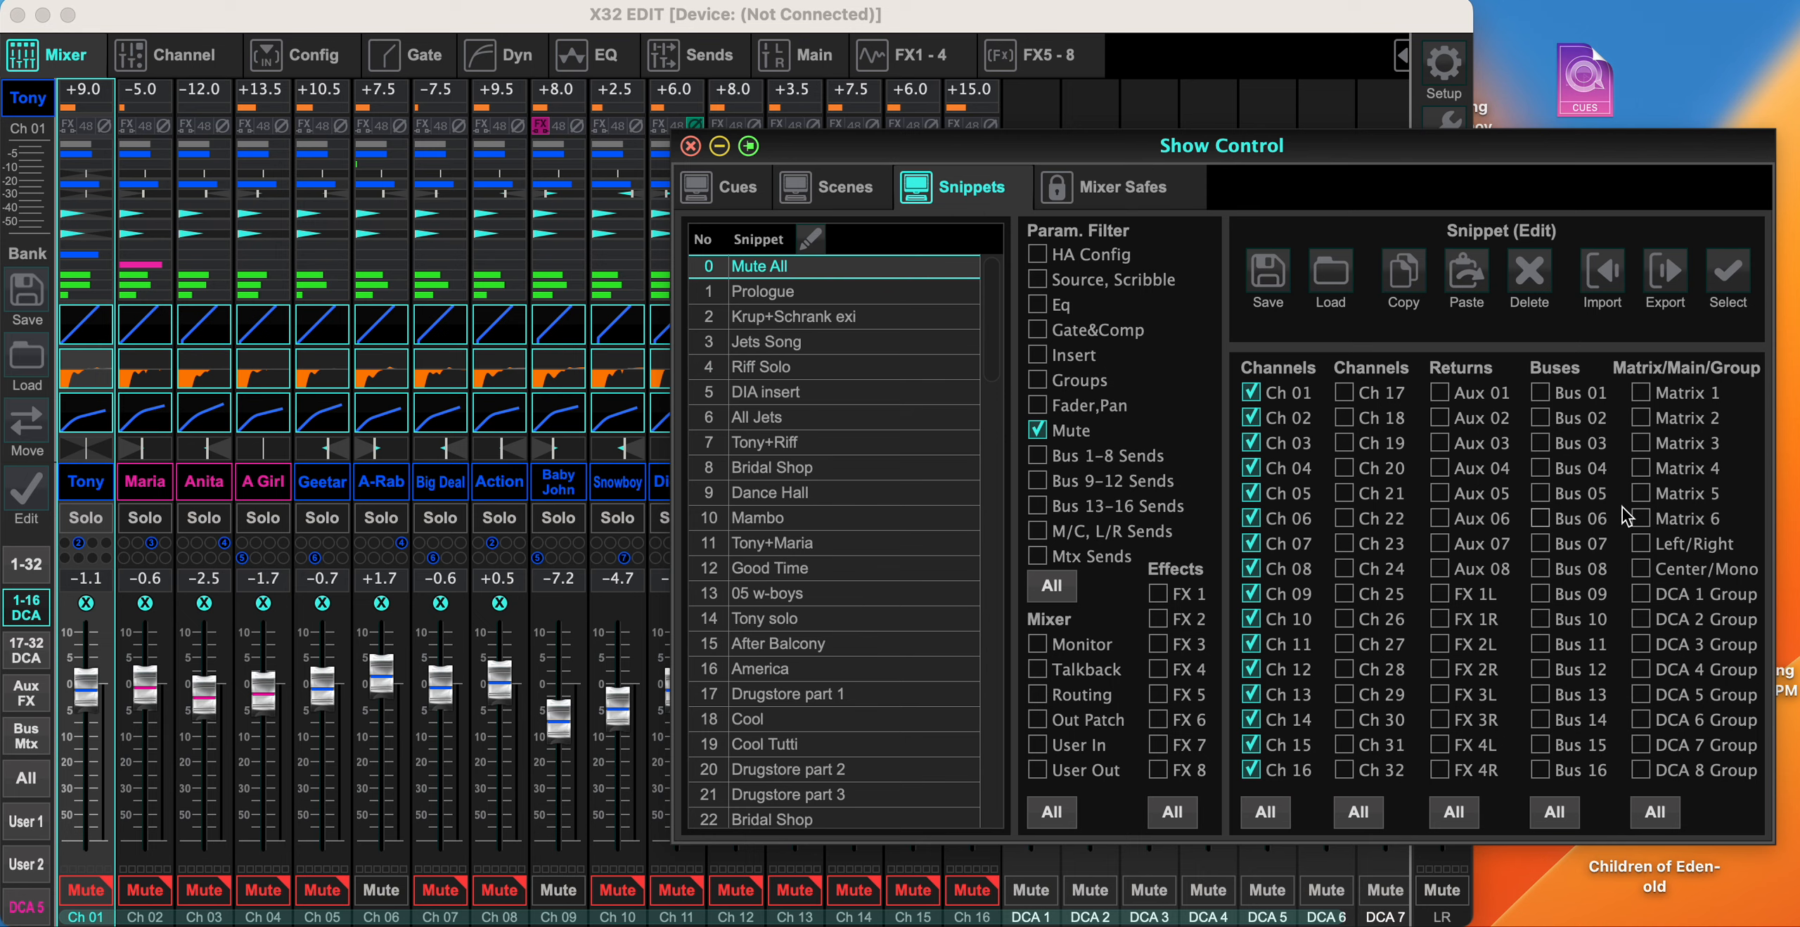
left_click(812, 419)
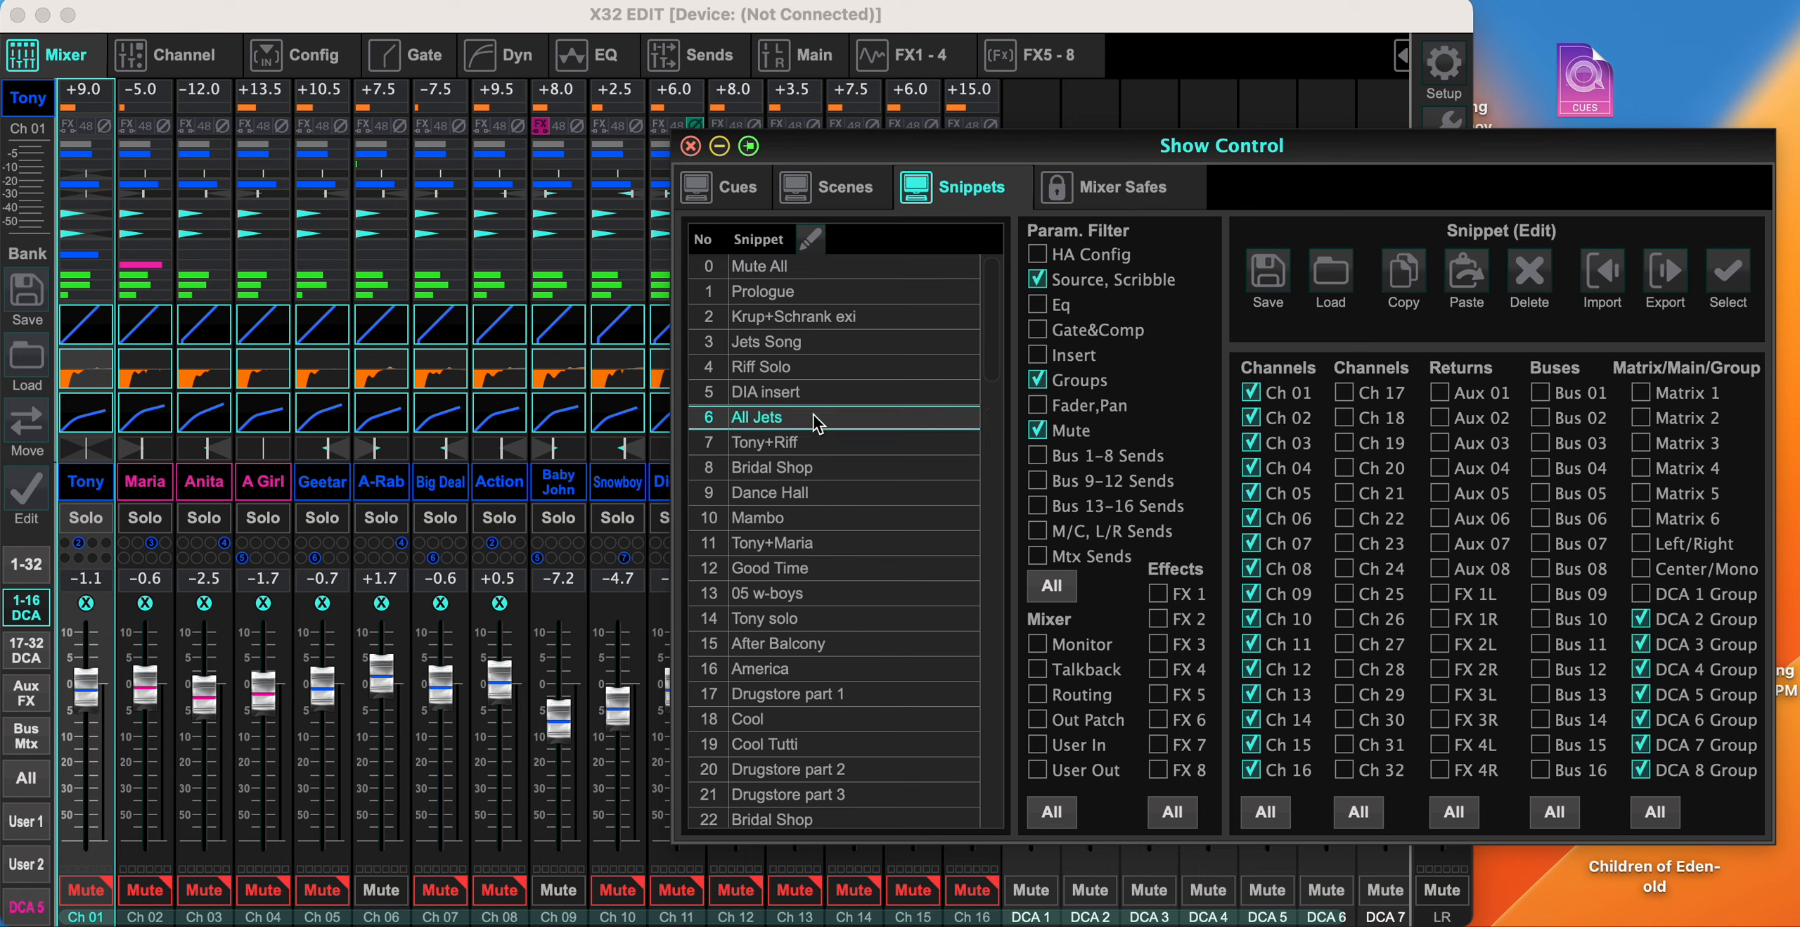
left_click(814, 271)
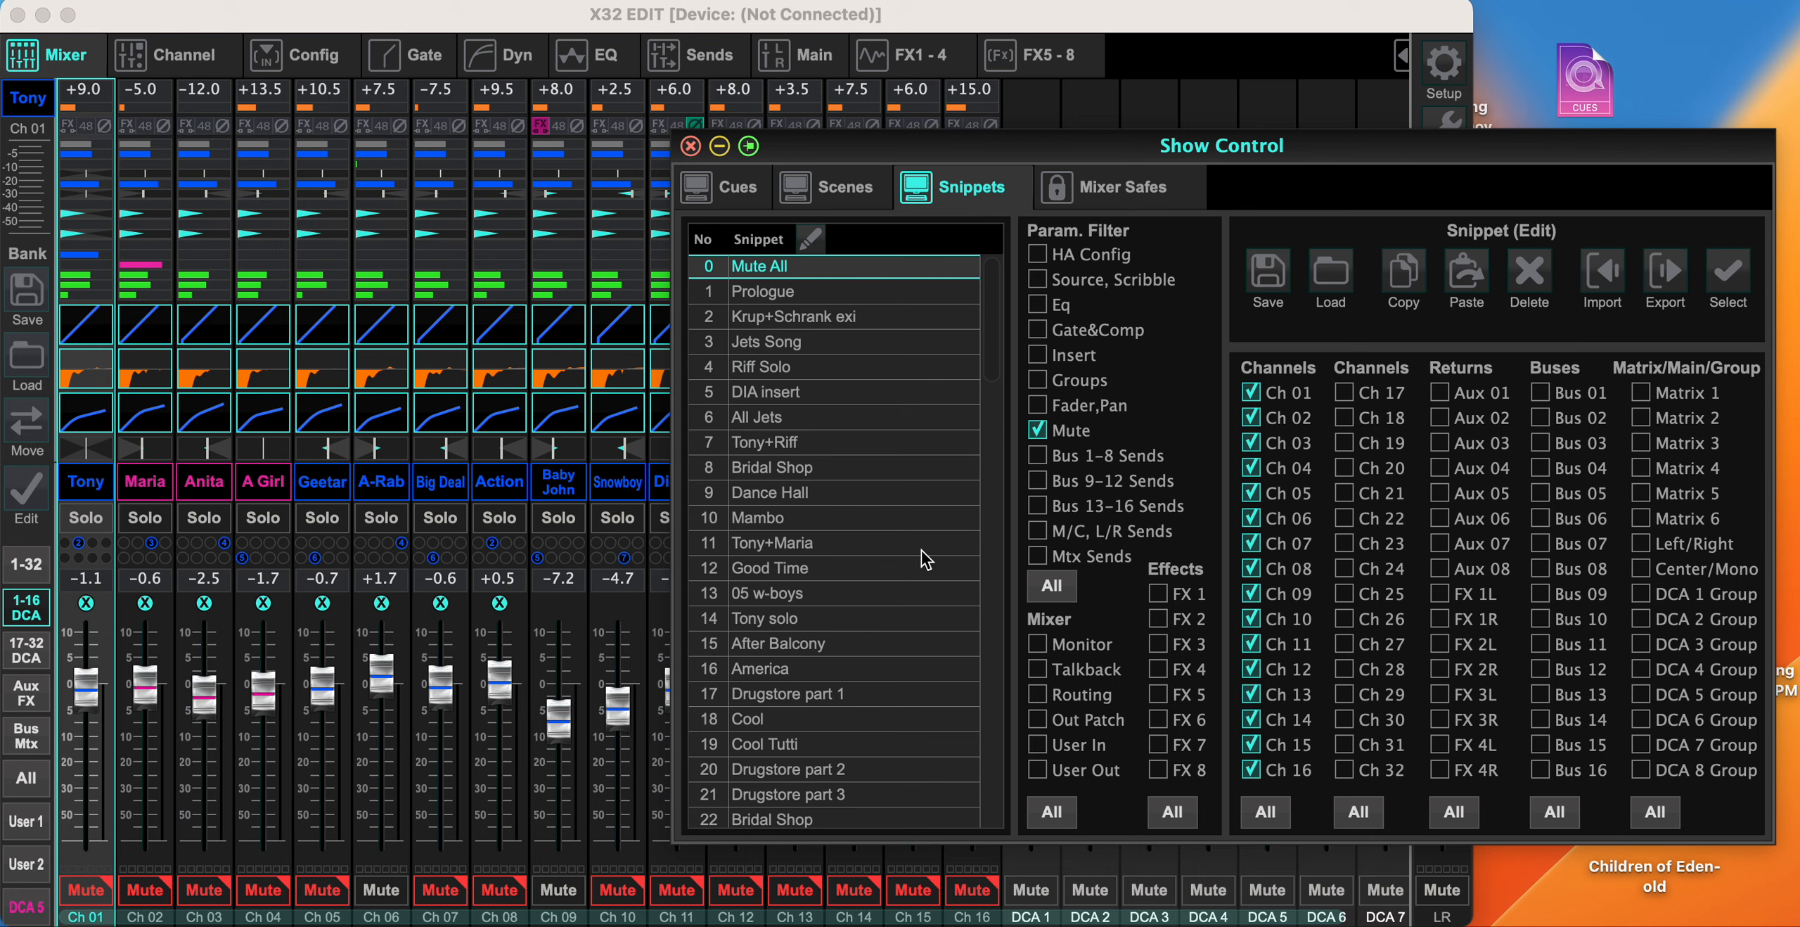
left_click(921, 545)
left_click(840, 276)
left_click(833, 647)
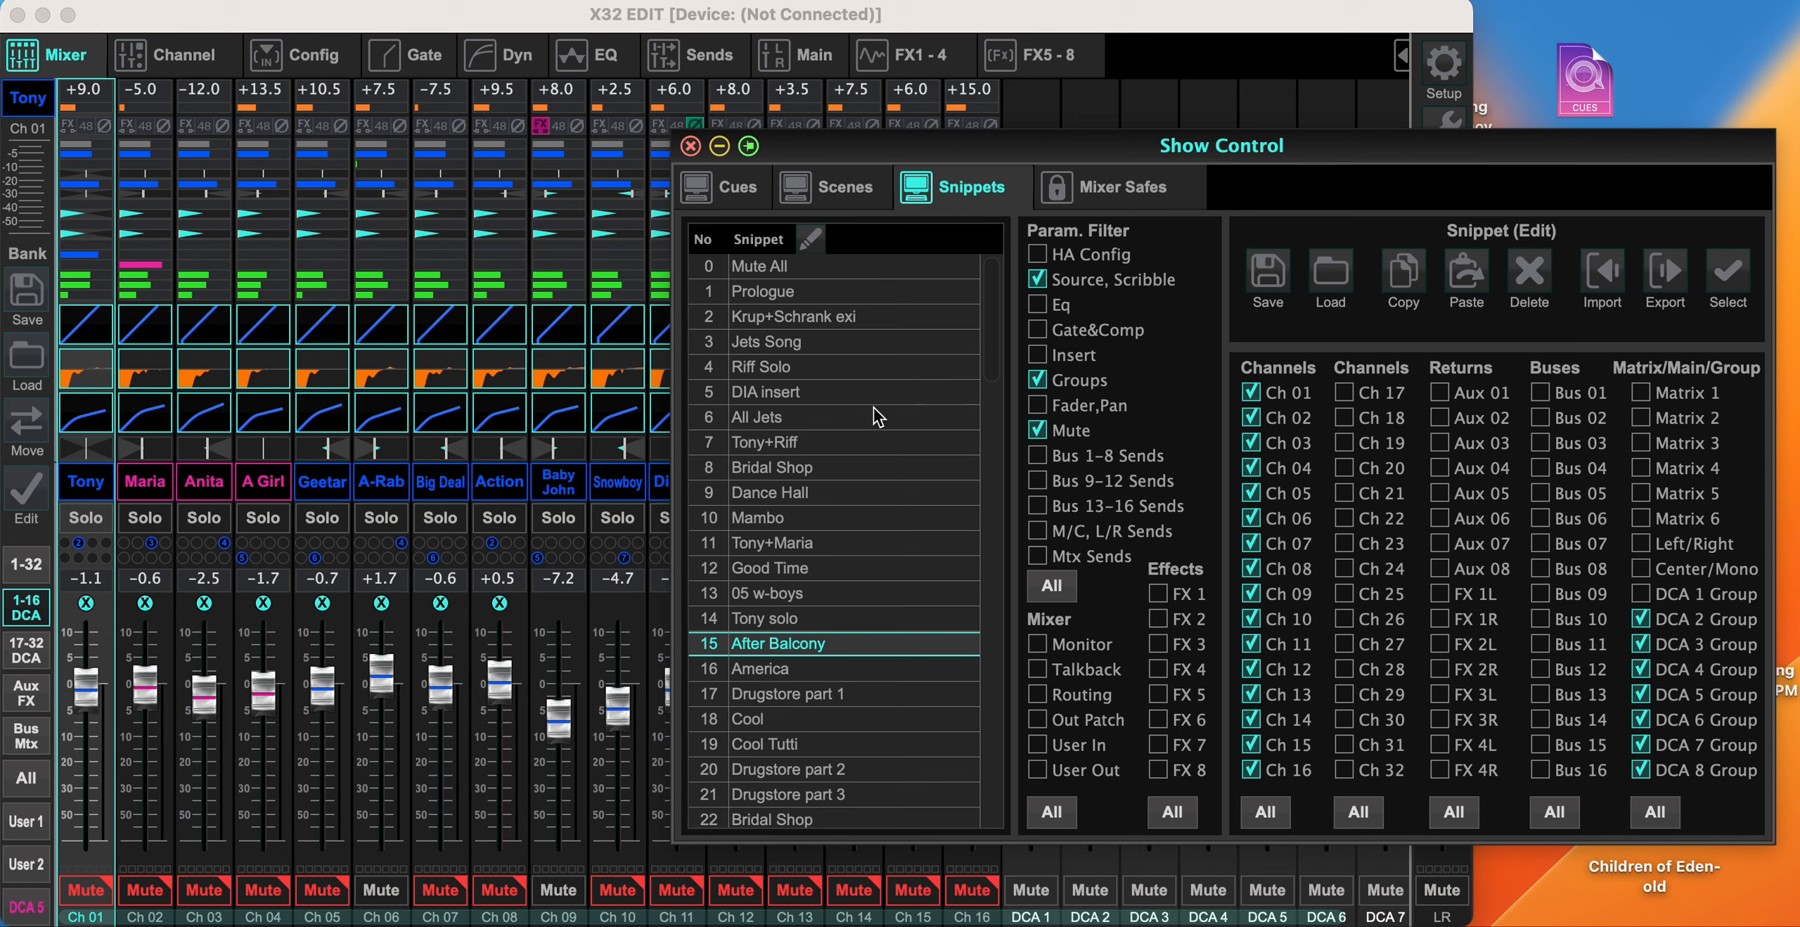
left_click(826, 569)
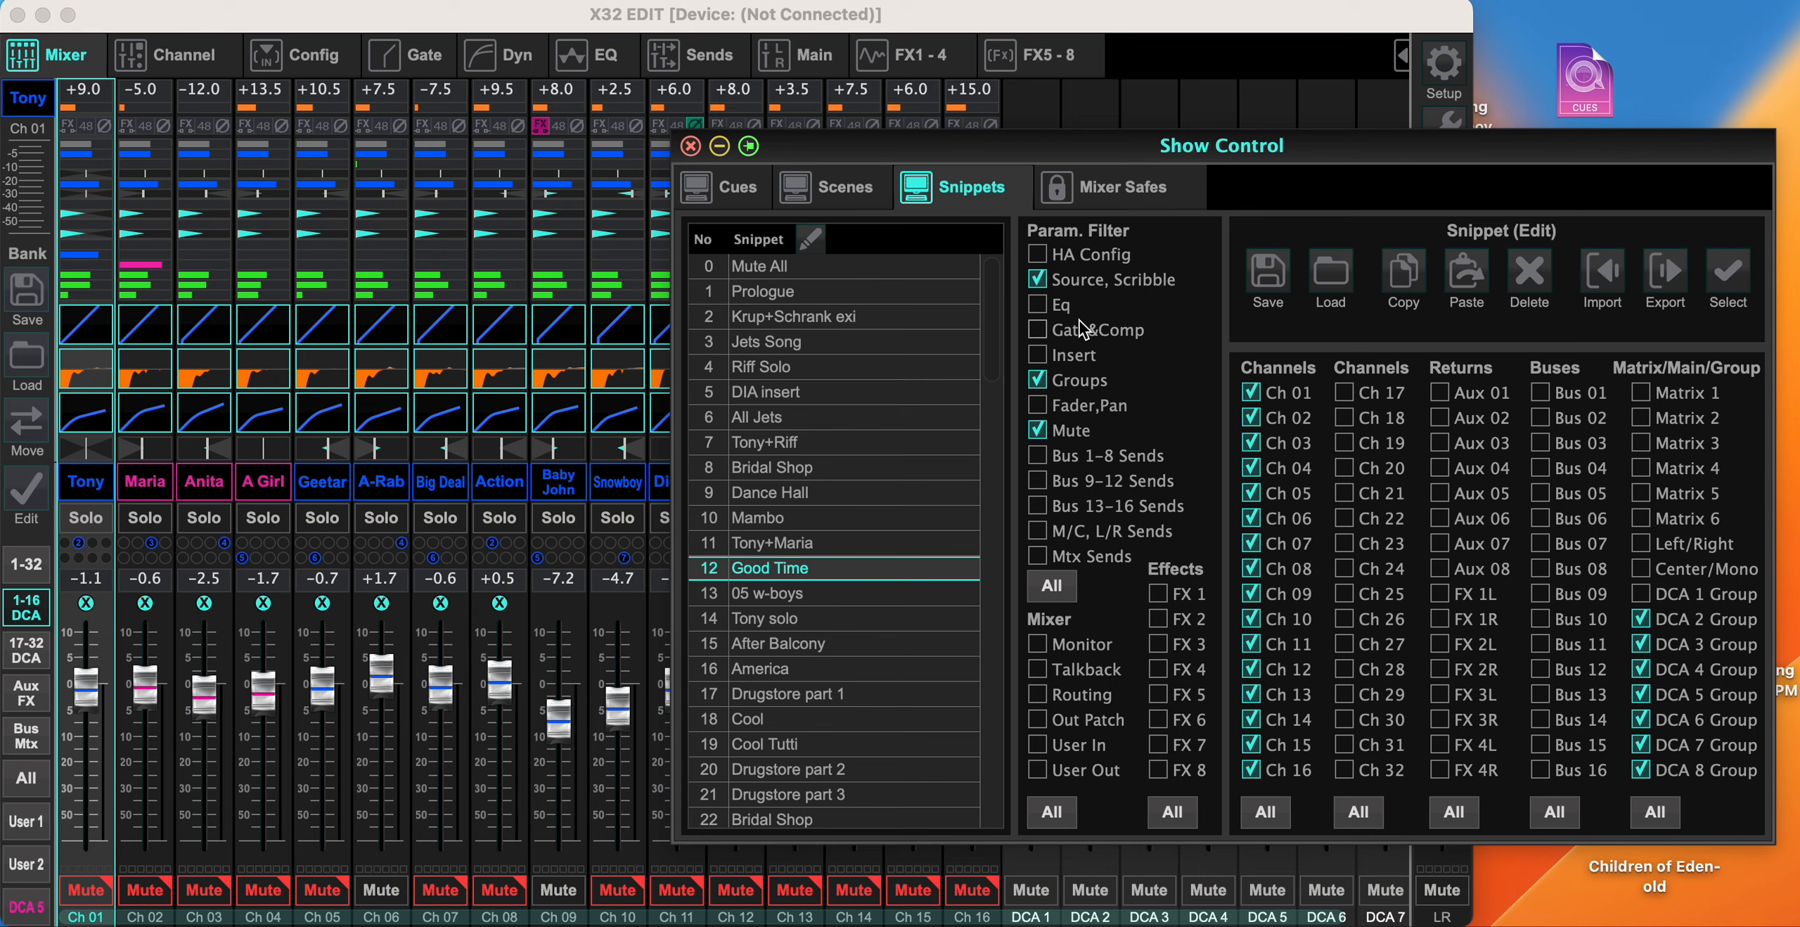
left_click(1037, 431)
left_click(1039, 431)
left_click(1037, 432)
scroll(832, 667, "down", 12)
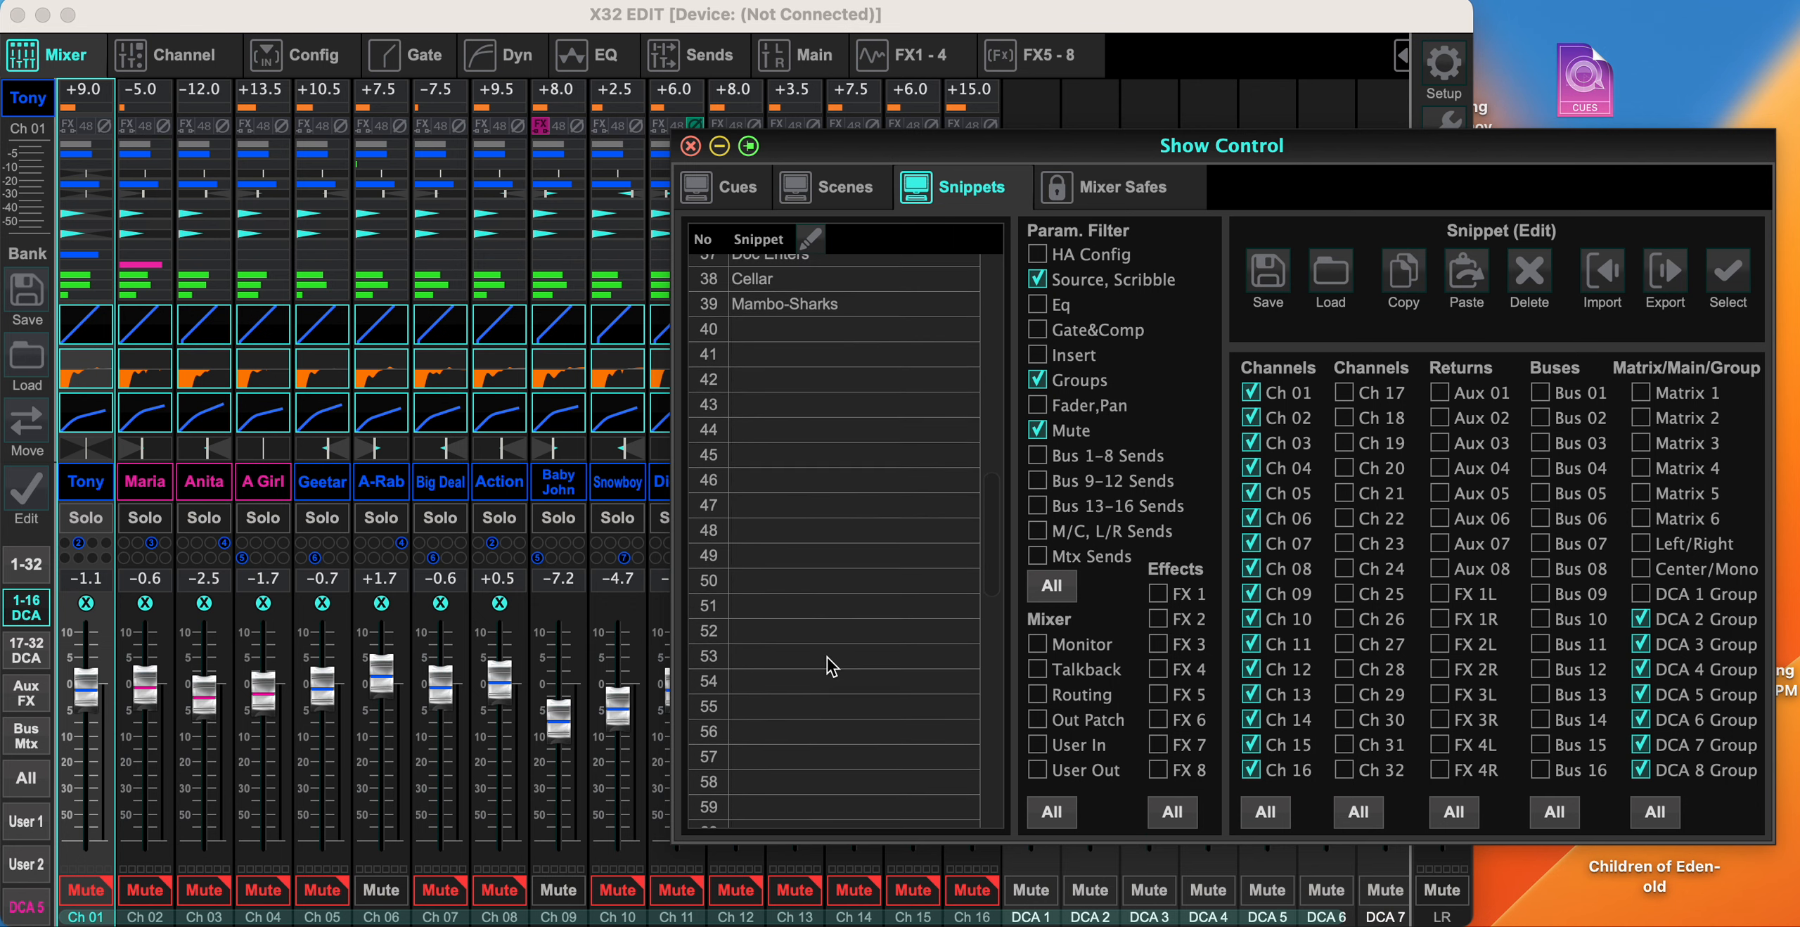
scroll(831, 666, "down", 1)
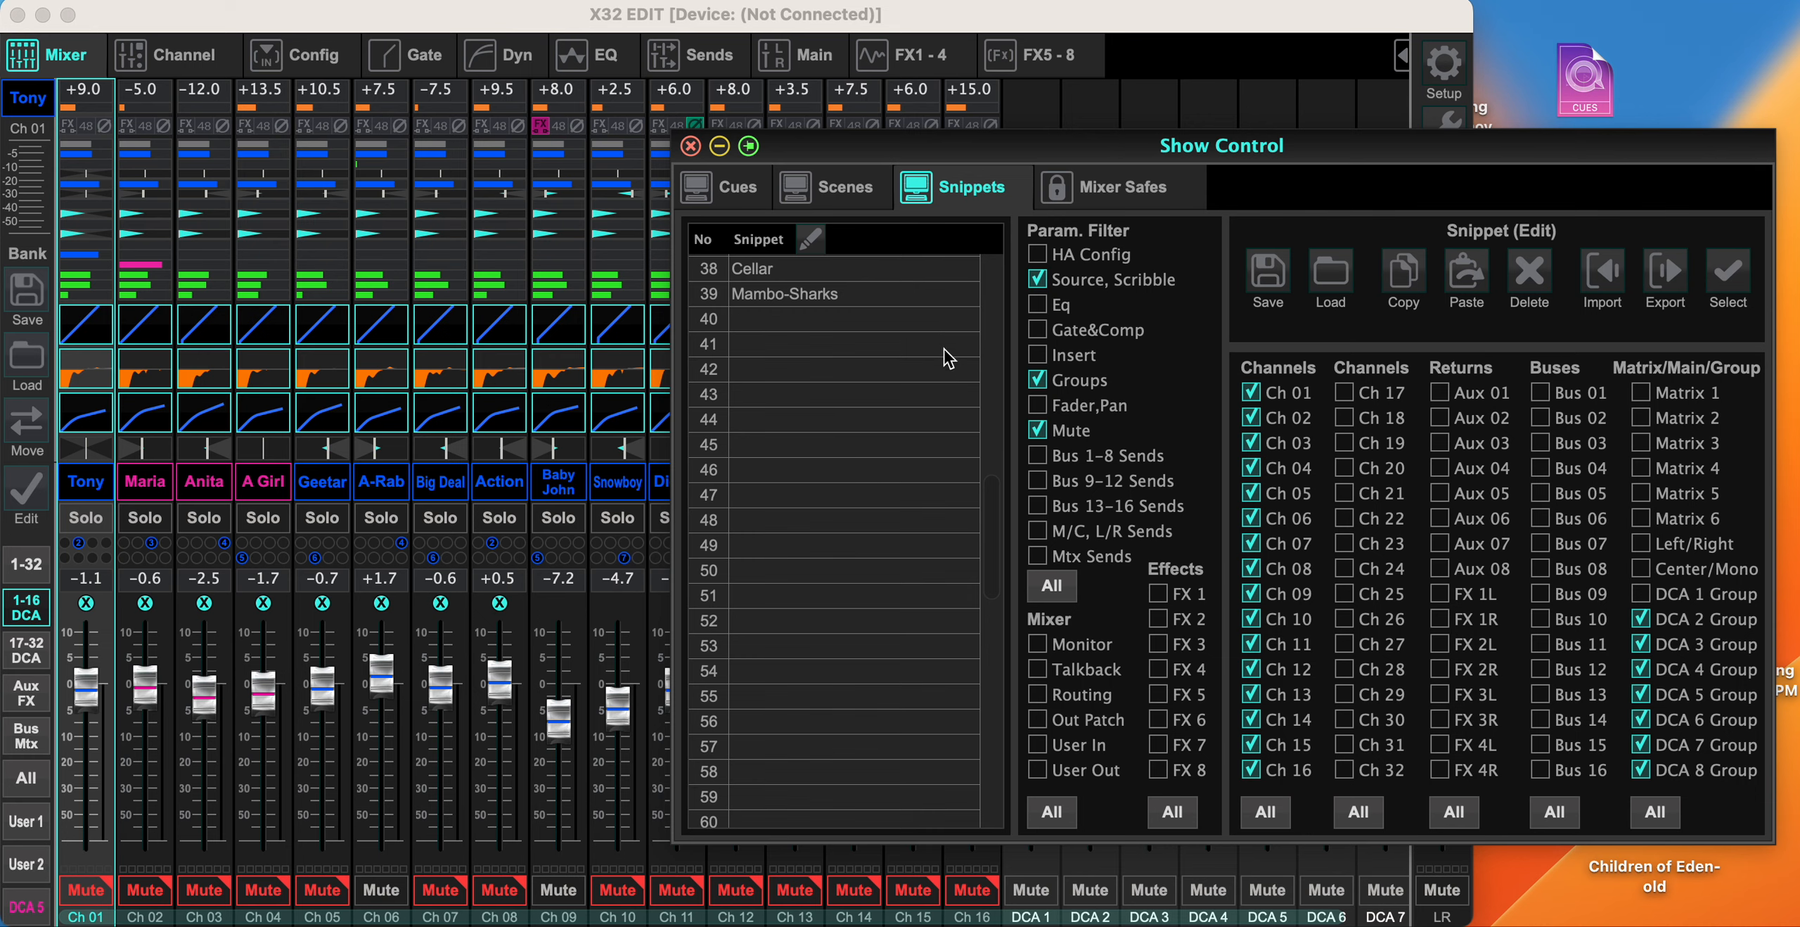
- Start exporting the current show from the cue list and choose the NO NAME drive as the destination
left_click(734, 192)
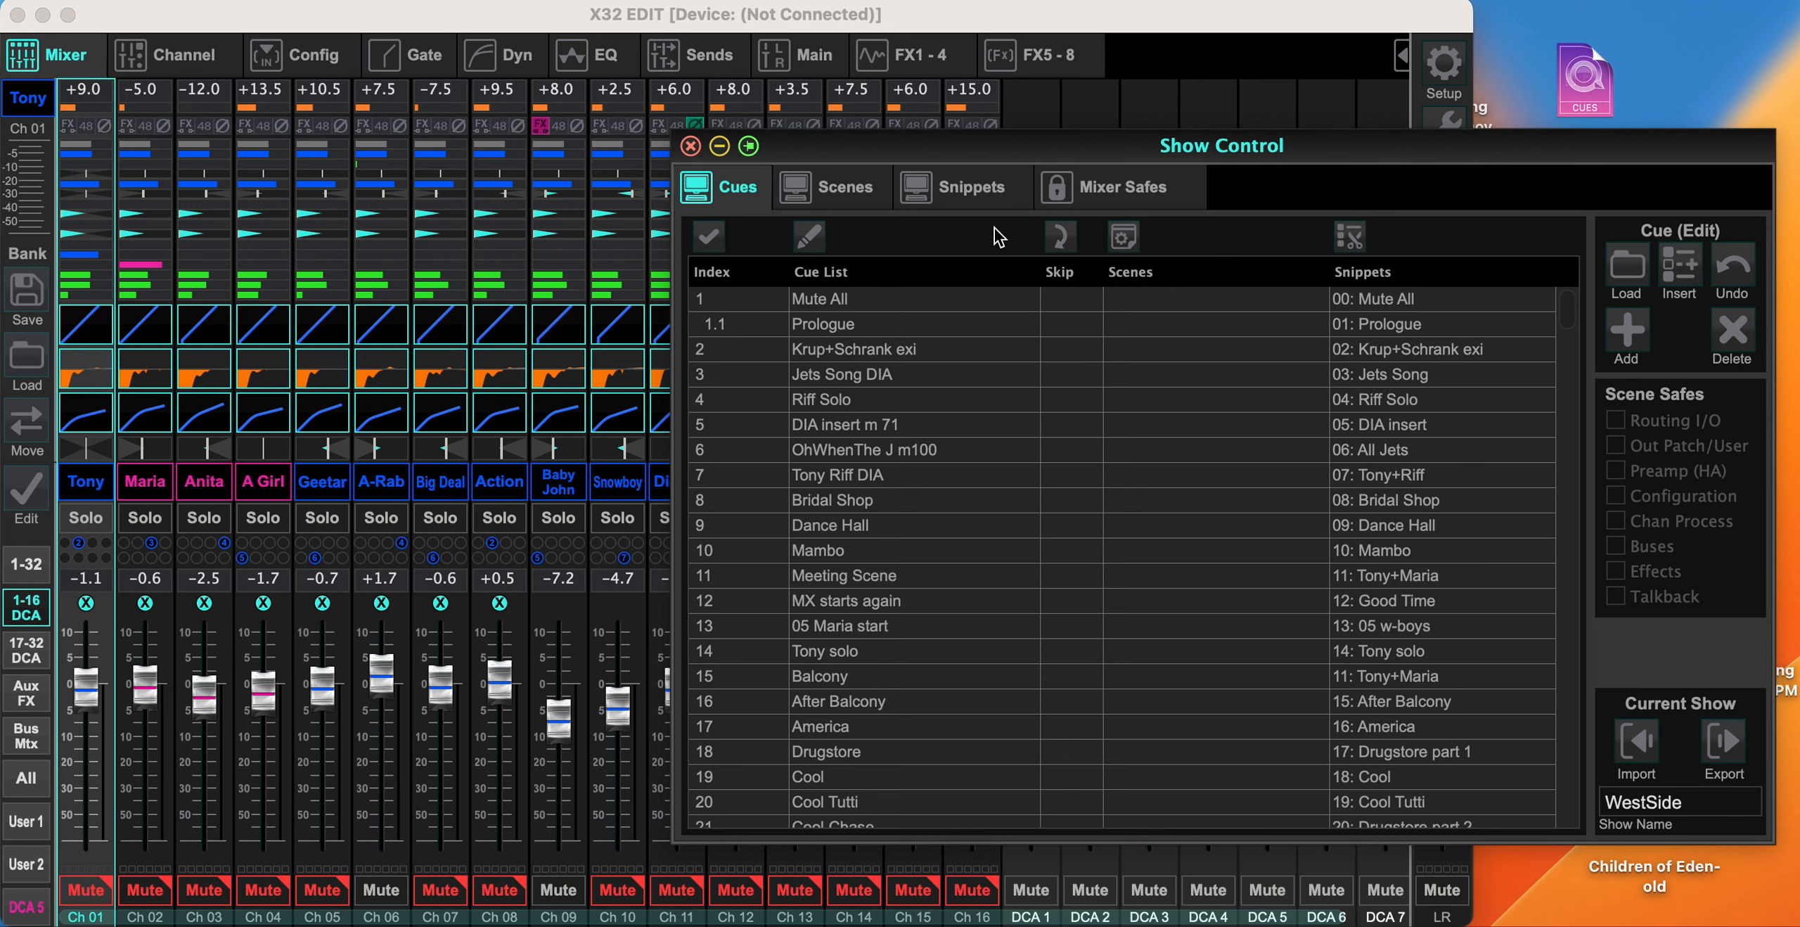
left_click(1724, 740)
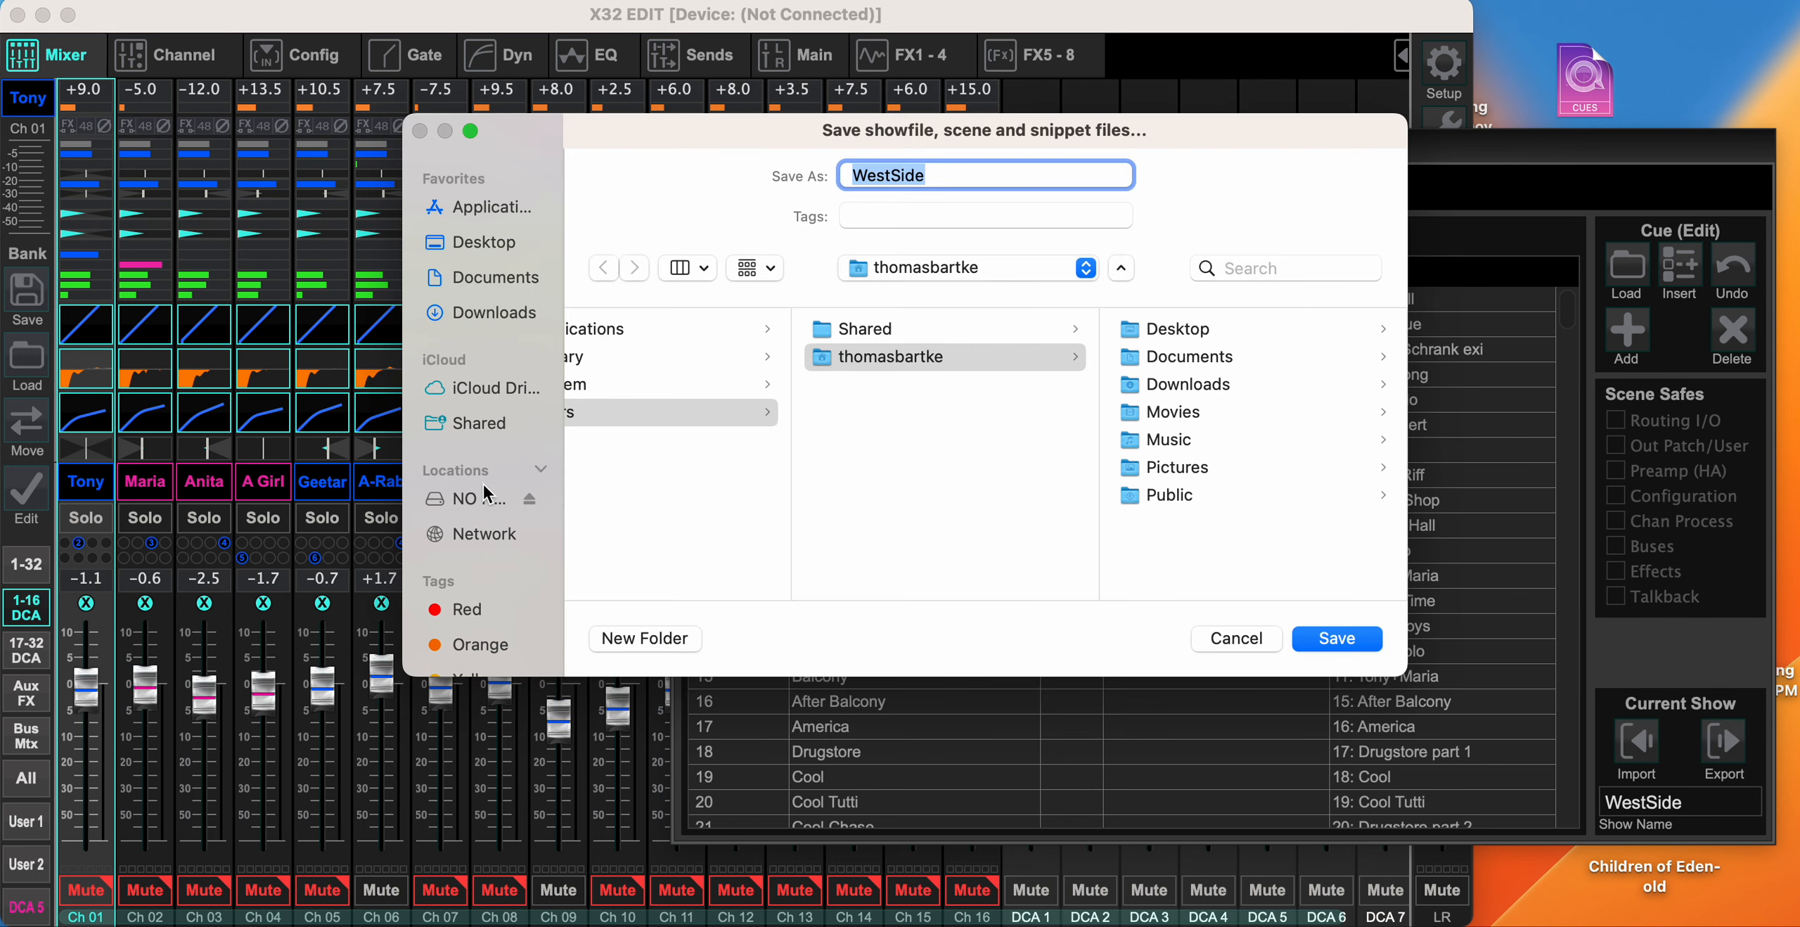
scroll(498, 629, "down", 3)
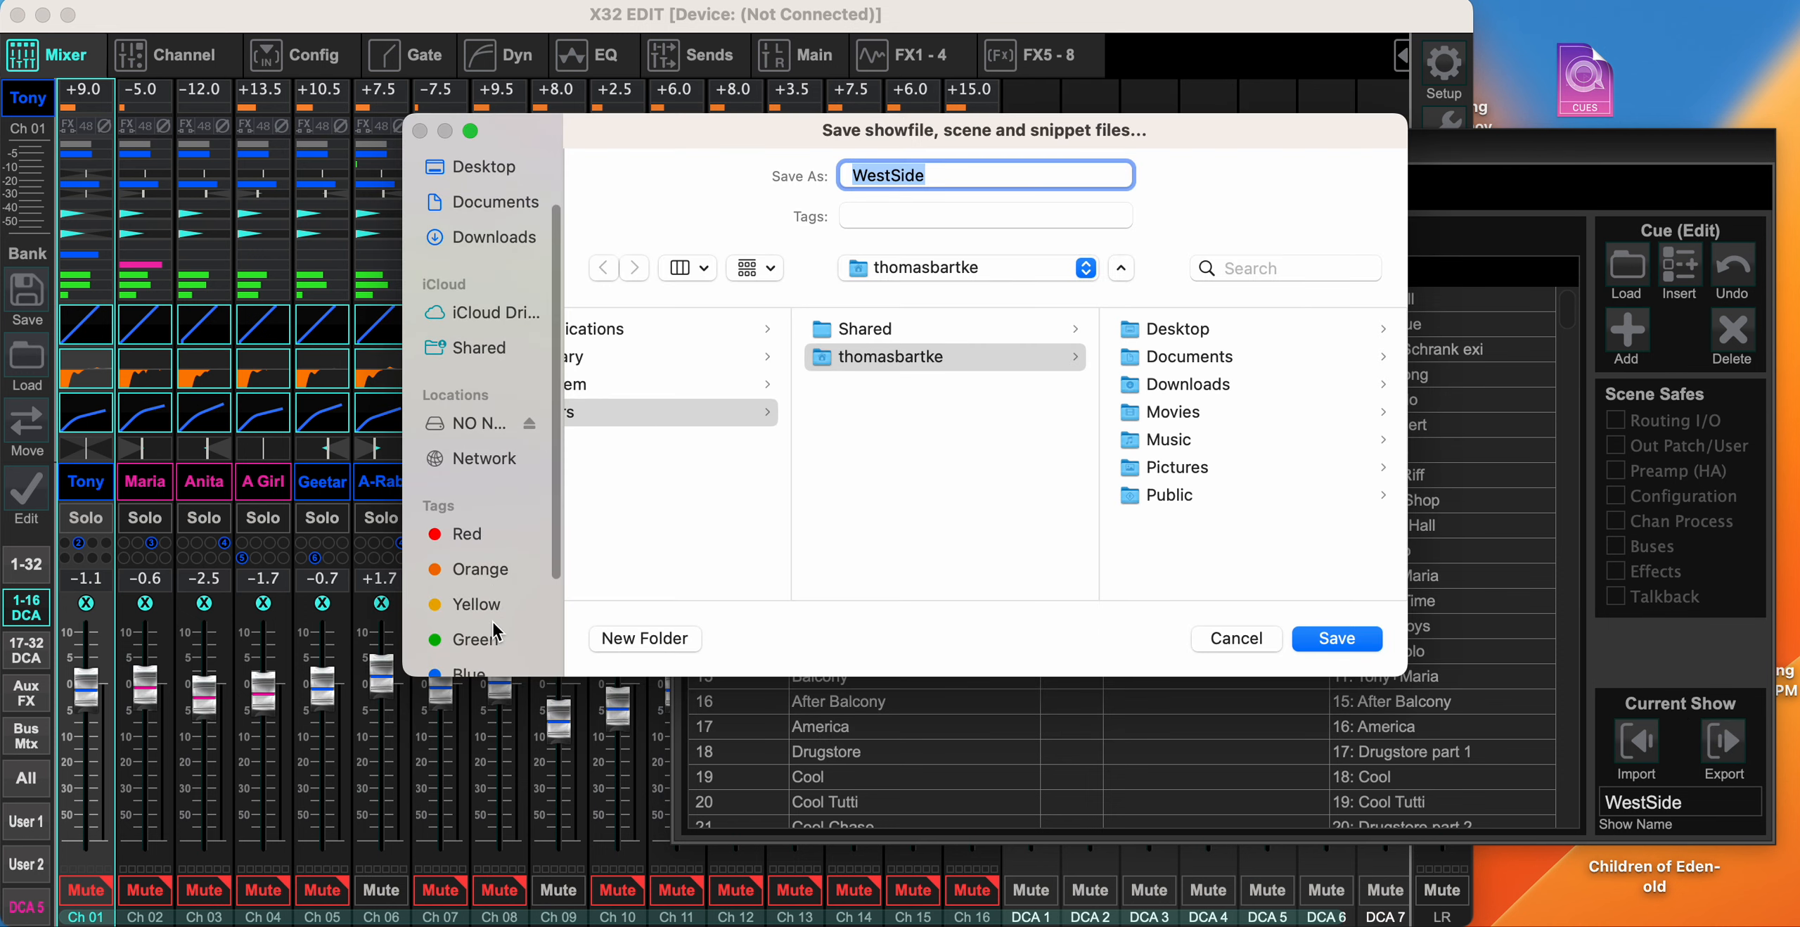
left_click(476, 419)
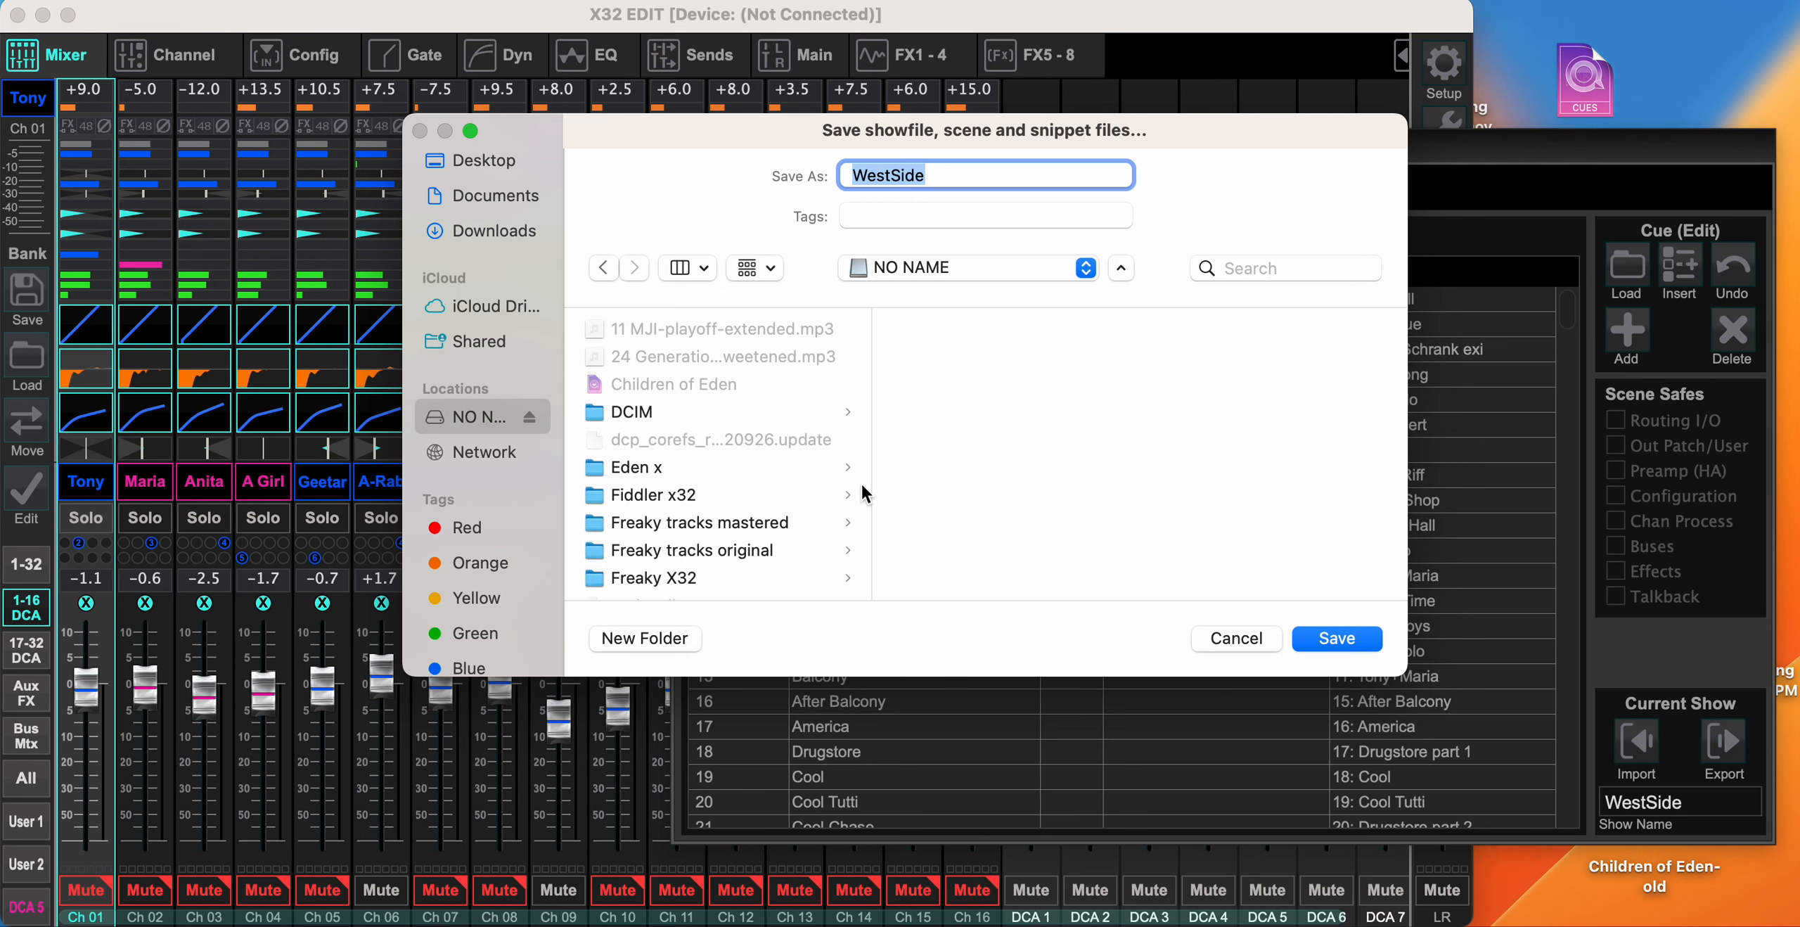
- Create a folder named "WestSide X32 032023" on the drive and save the WestSide show export in it
left_click(666, 638)
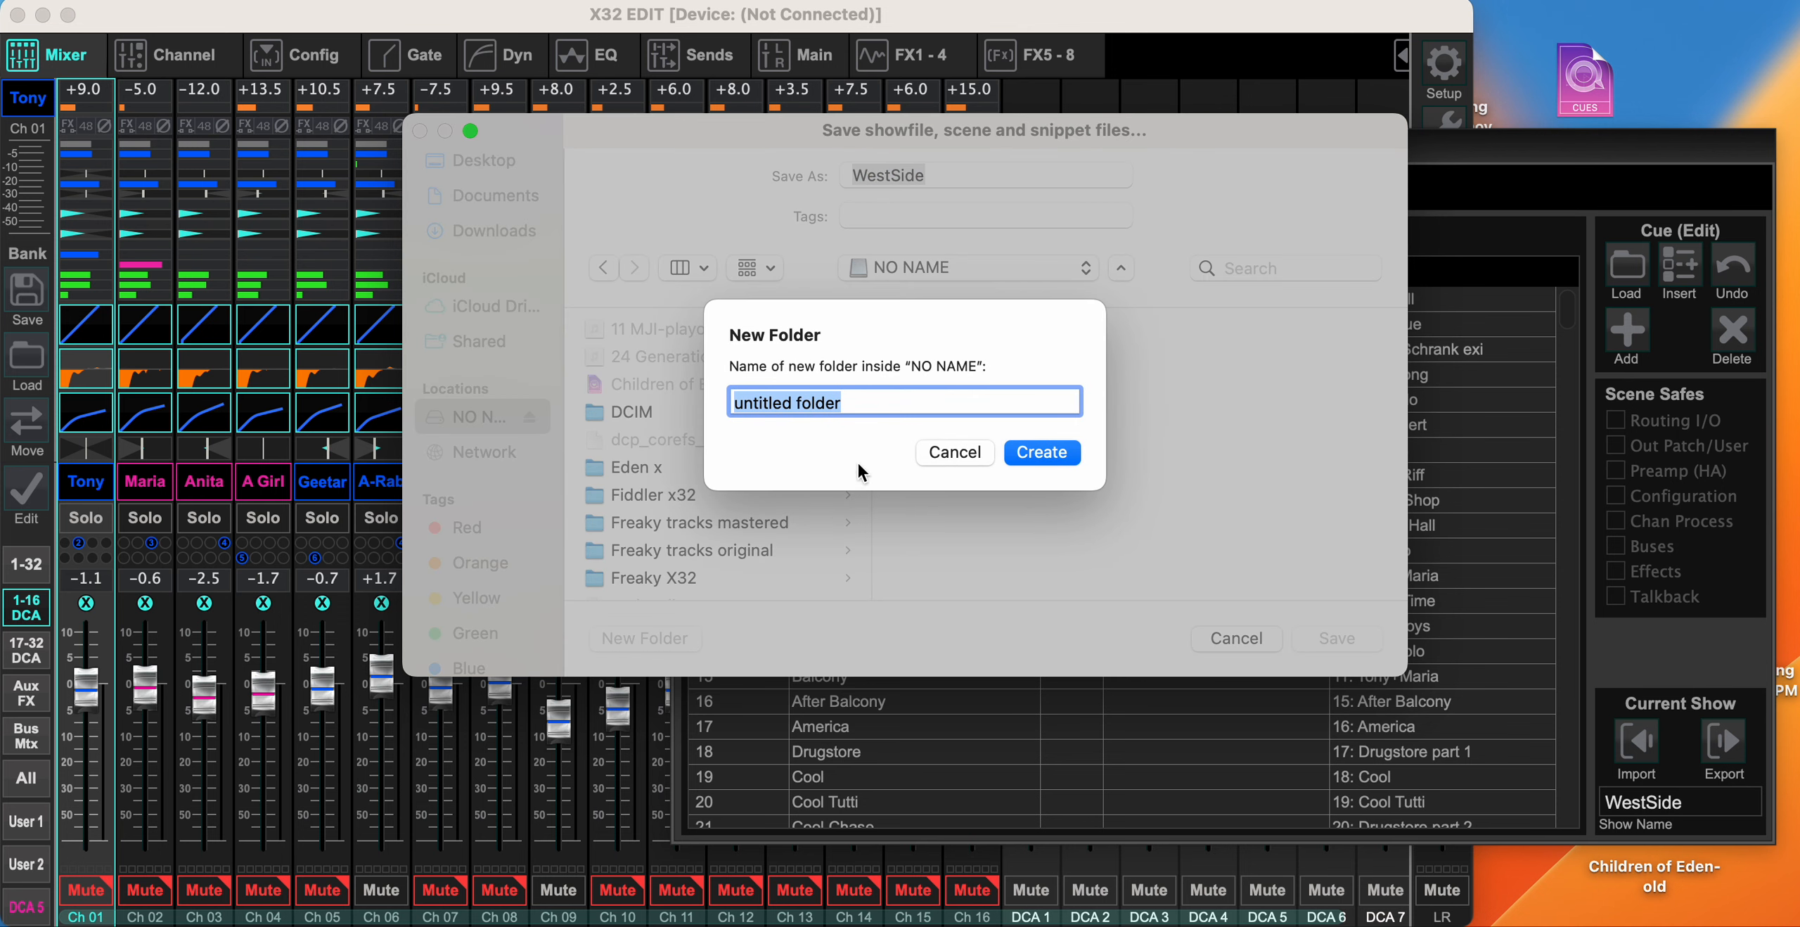
type("WestS")
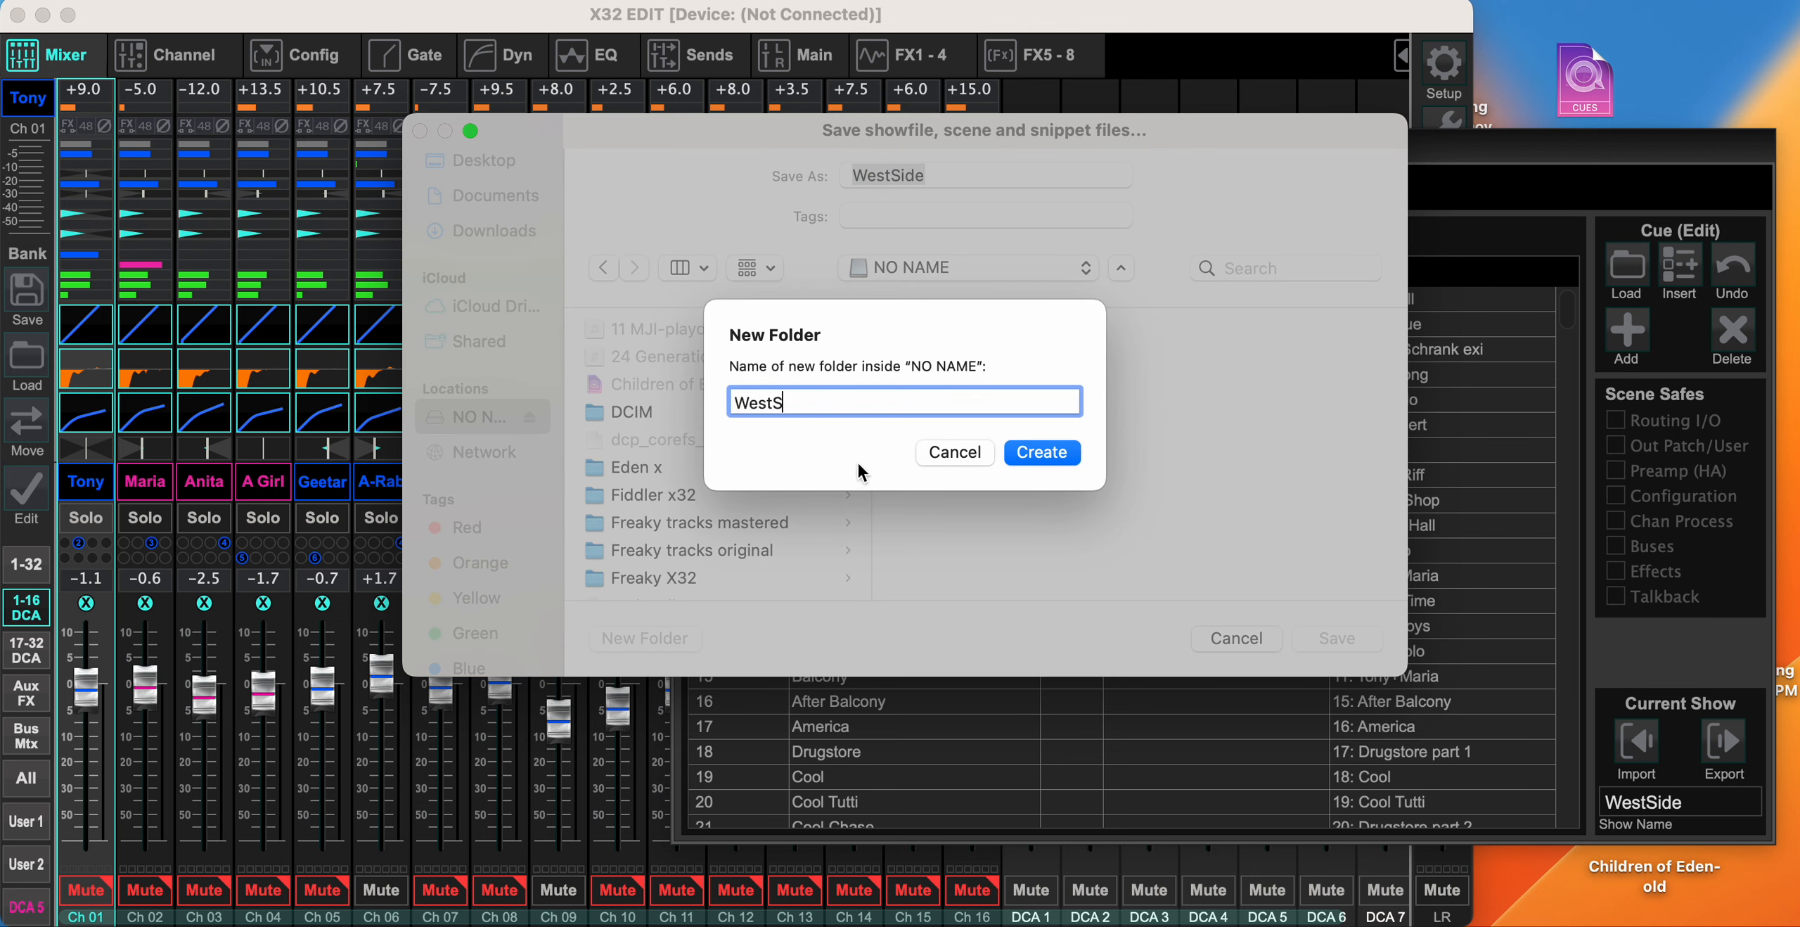
type("ide X32 032023")
left_click(1058, 454)
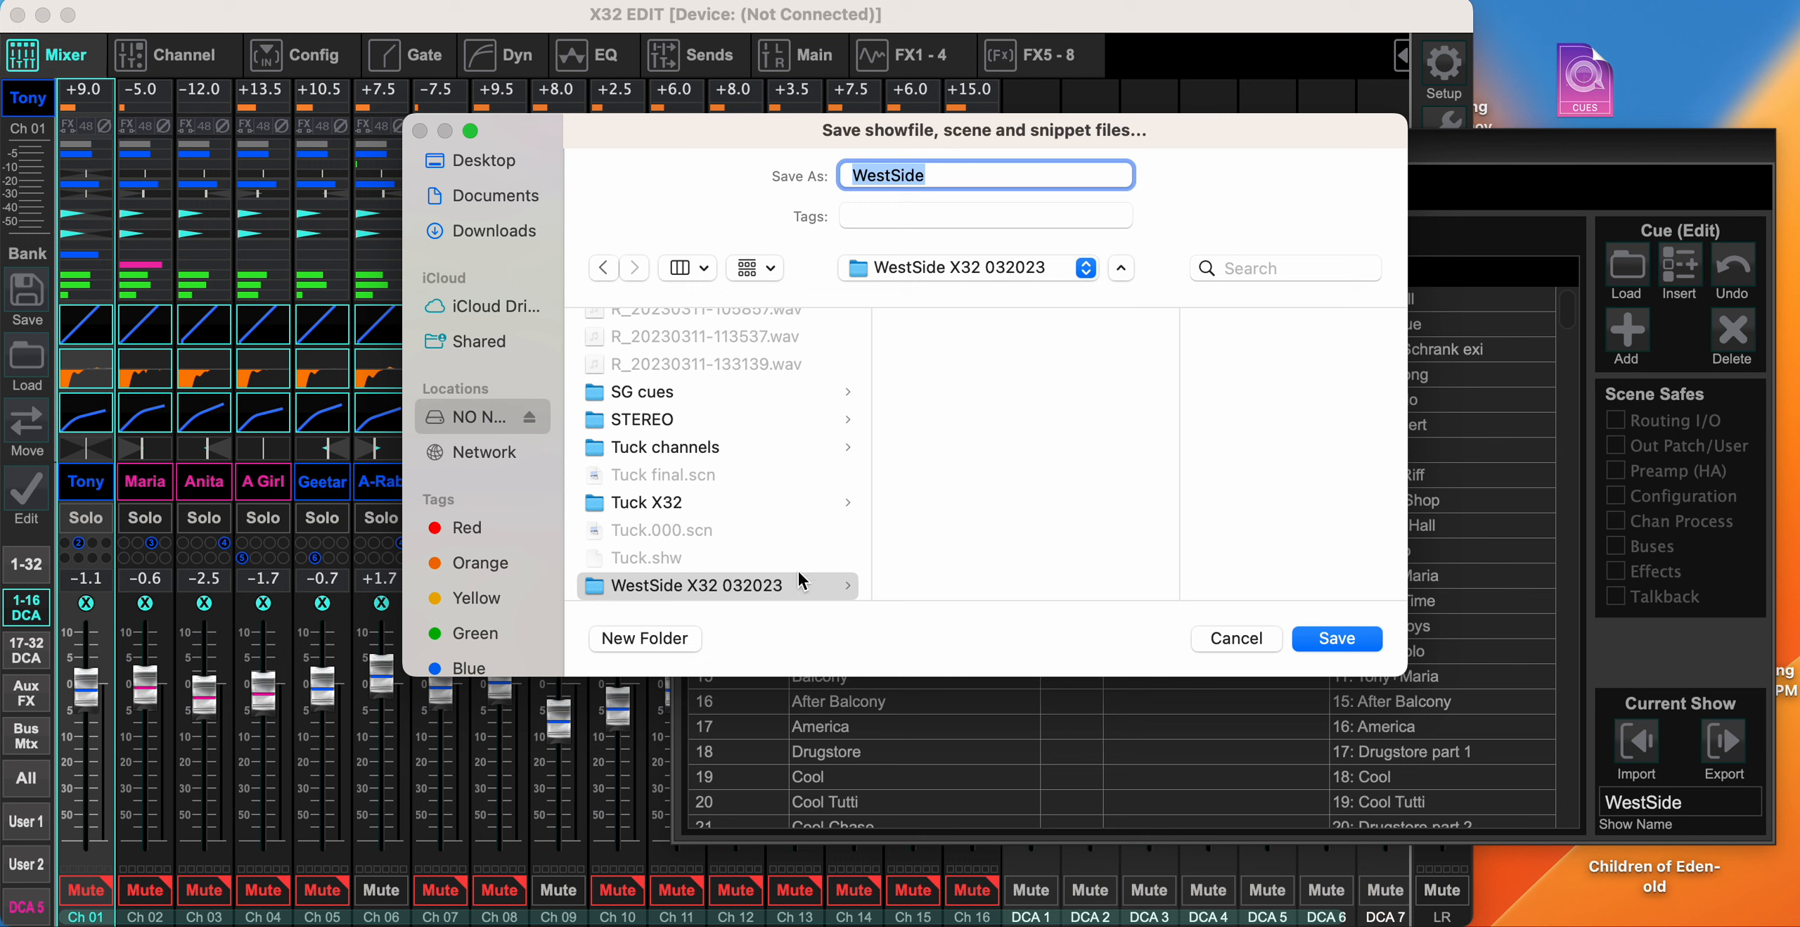
left_click(790, 587)
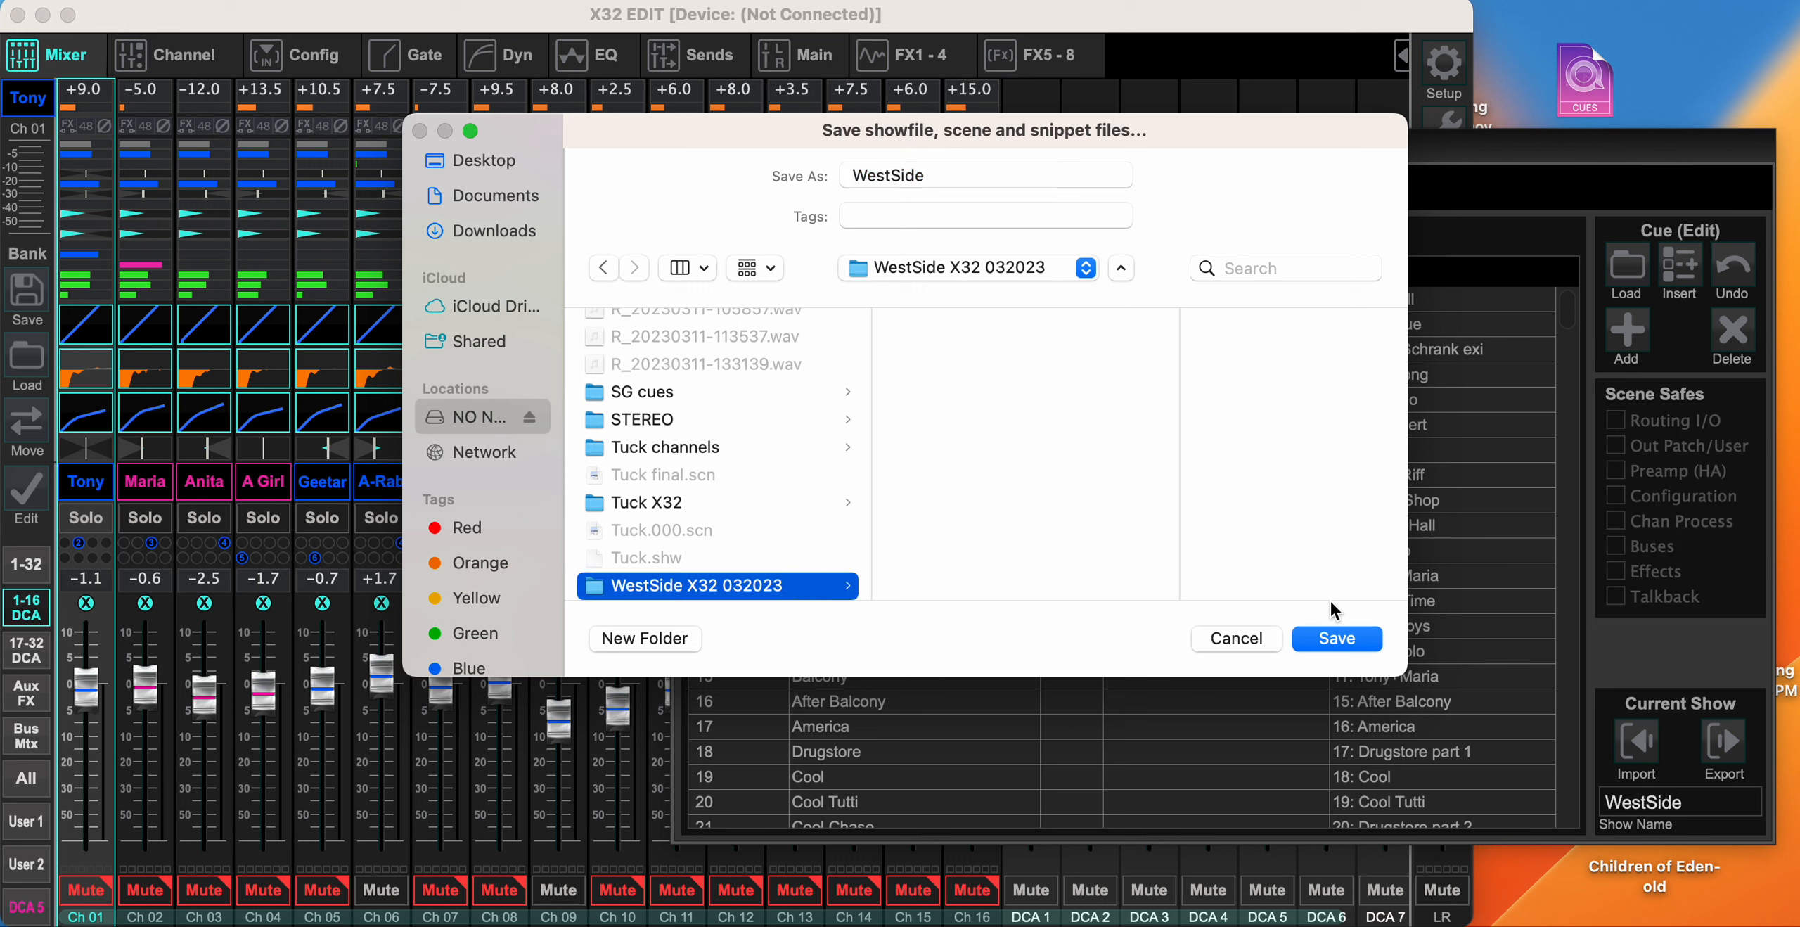
left_click(1336, 638)
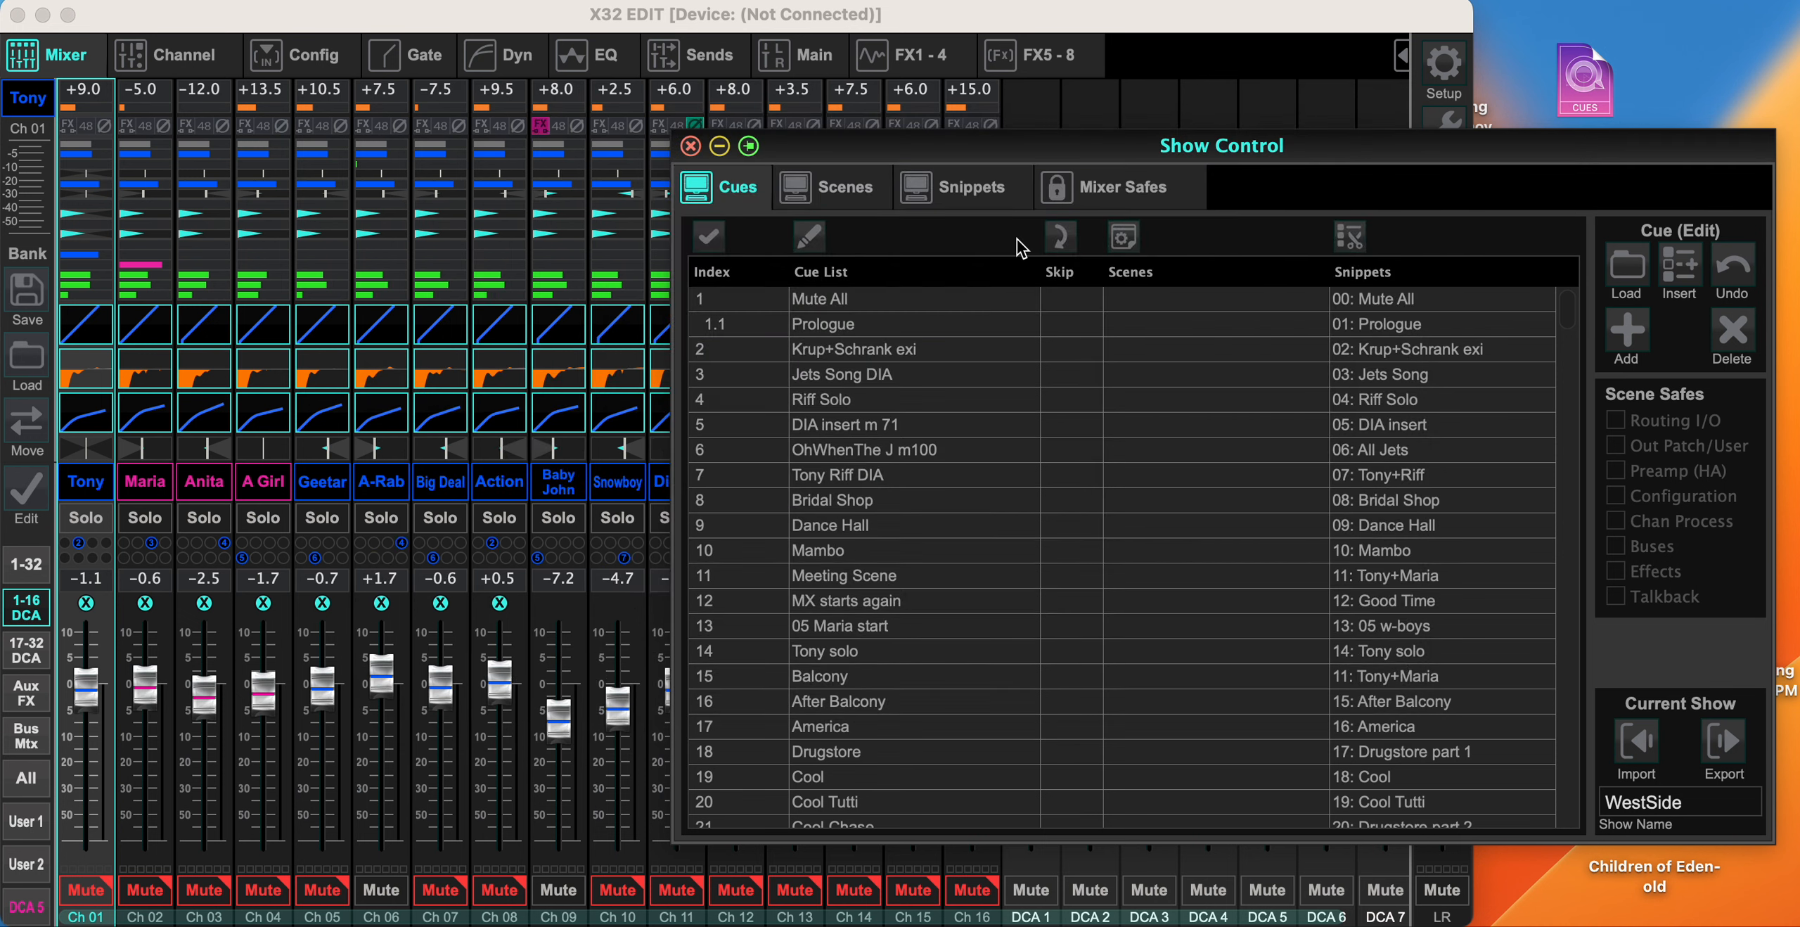
- Review the snippets stored in slots 61 to 96 and inspect the parameter filter and channel selection of snippet 71
left_click(973, 191)
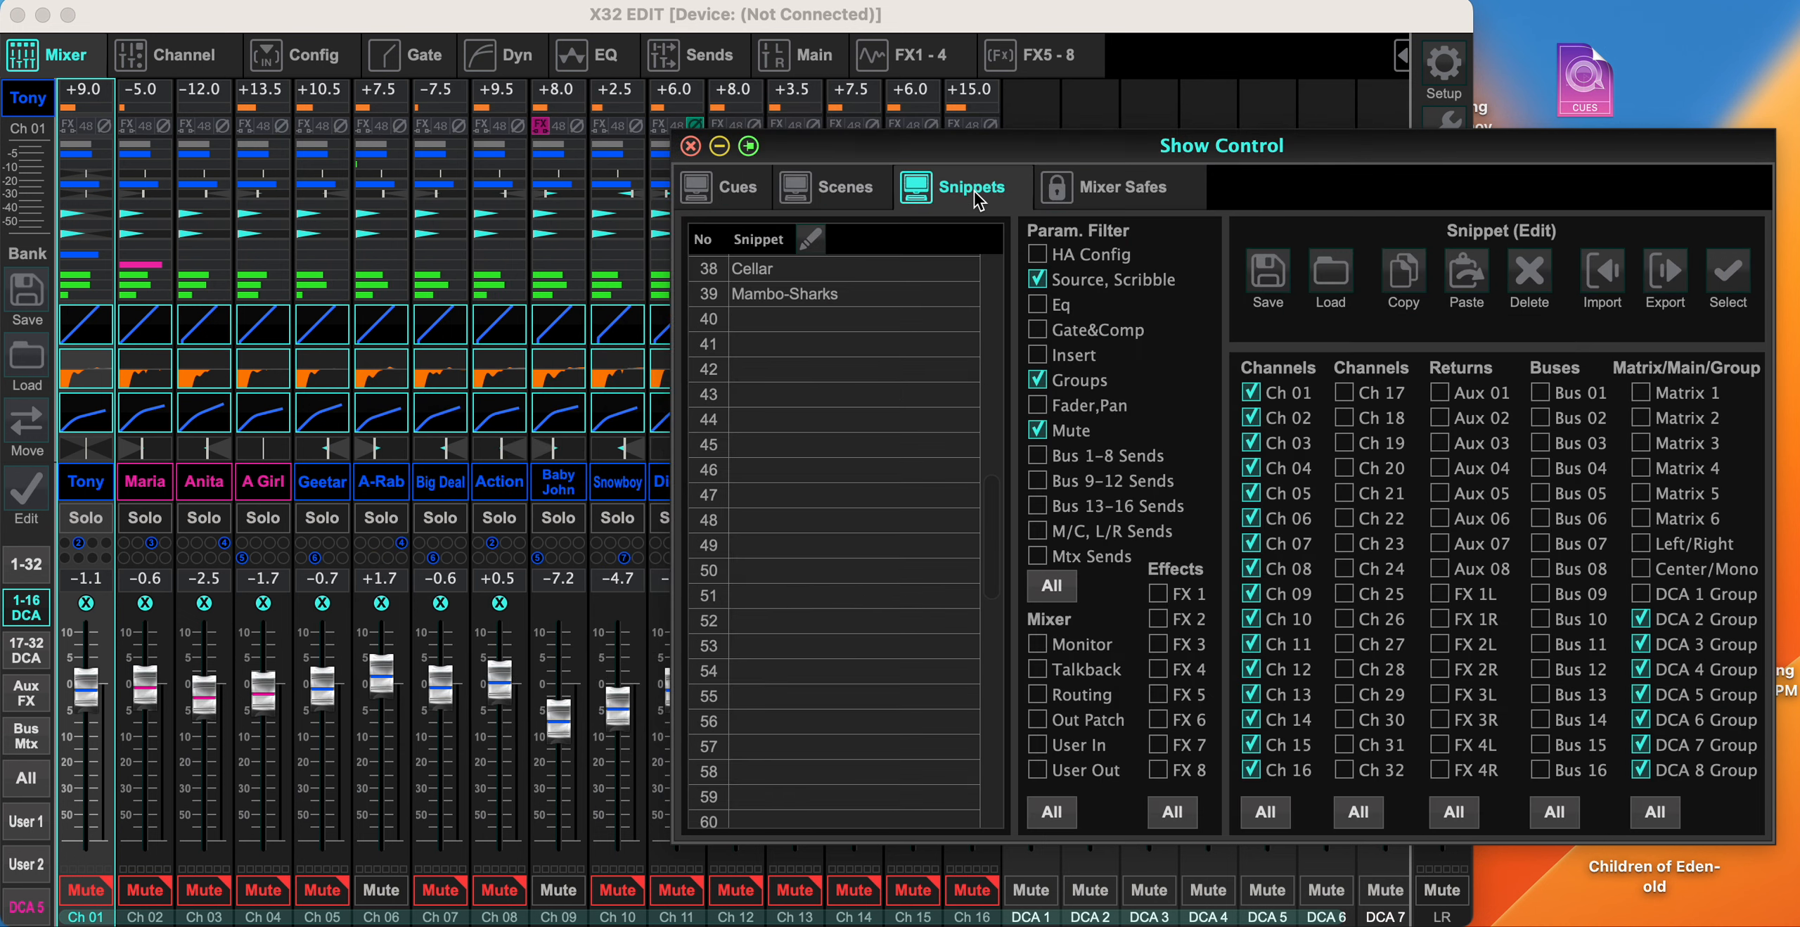
scroll(848, 447, "down", 8)
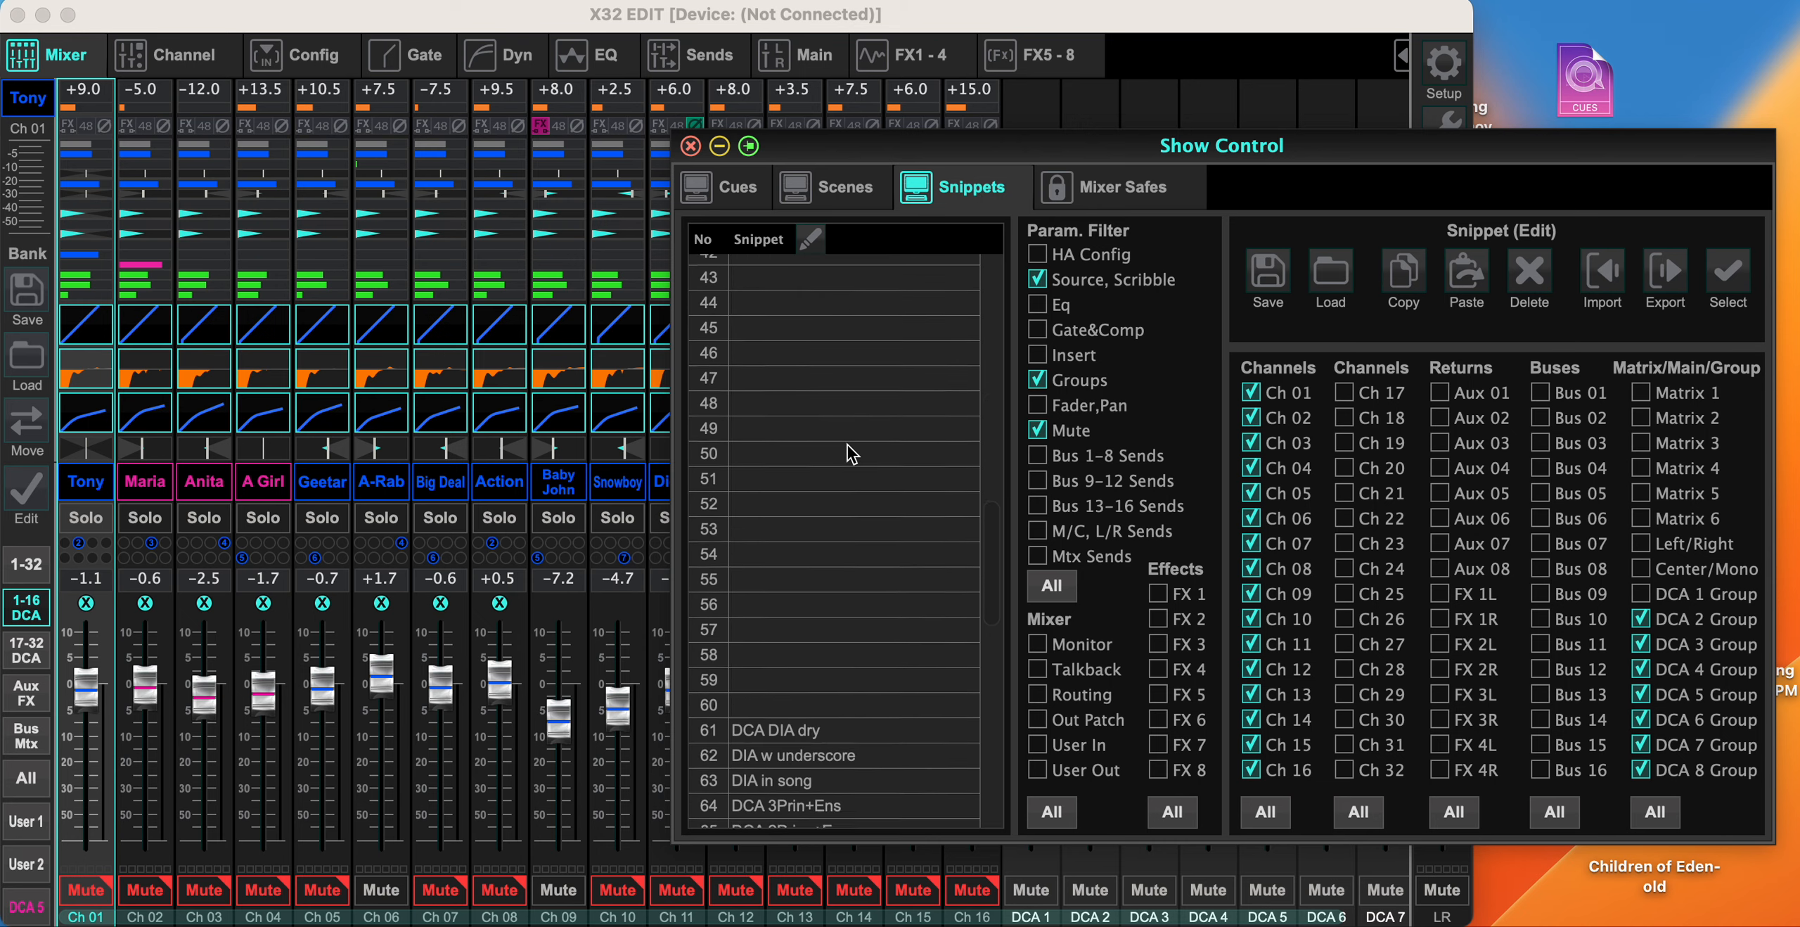
scroll(846, 444, "down", 3)
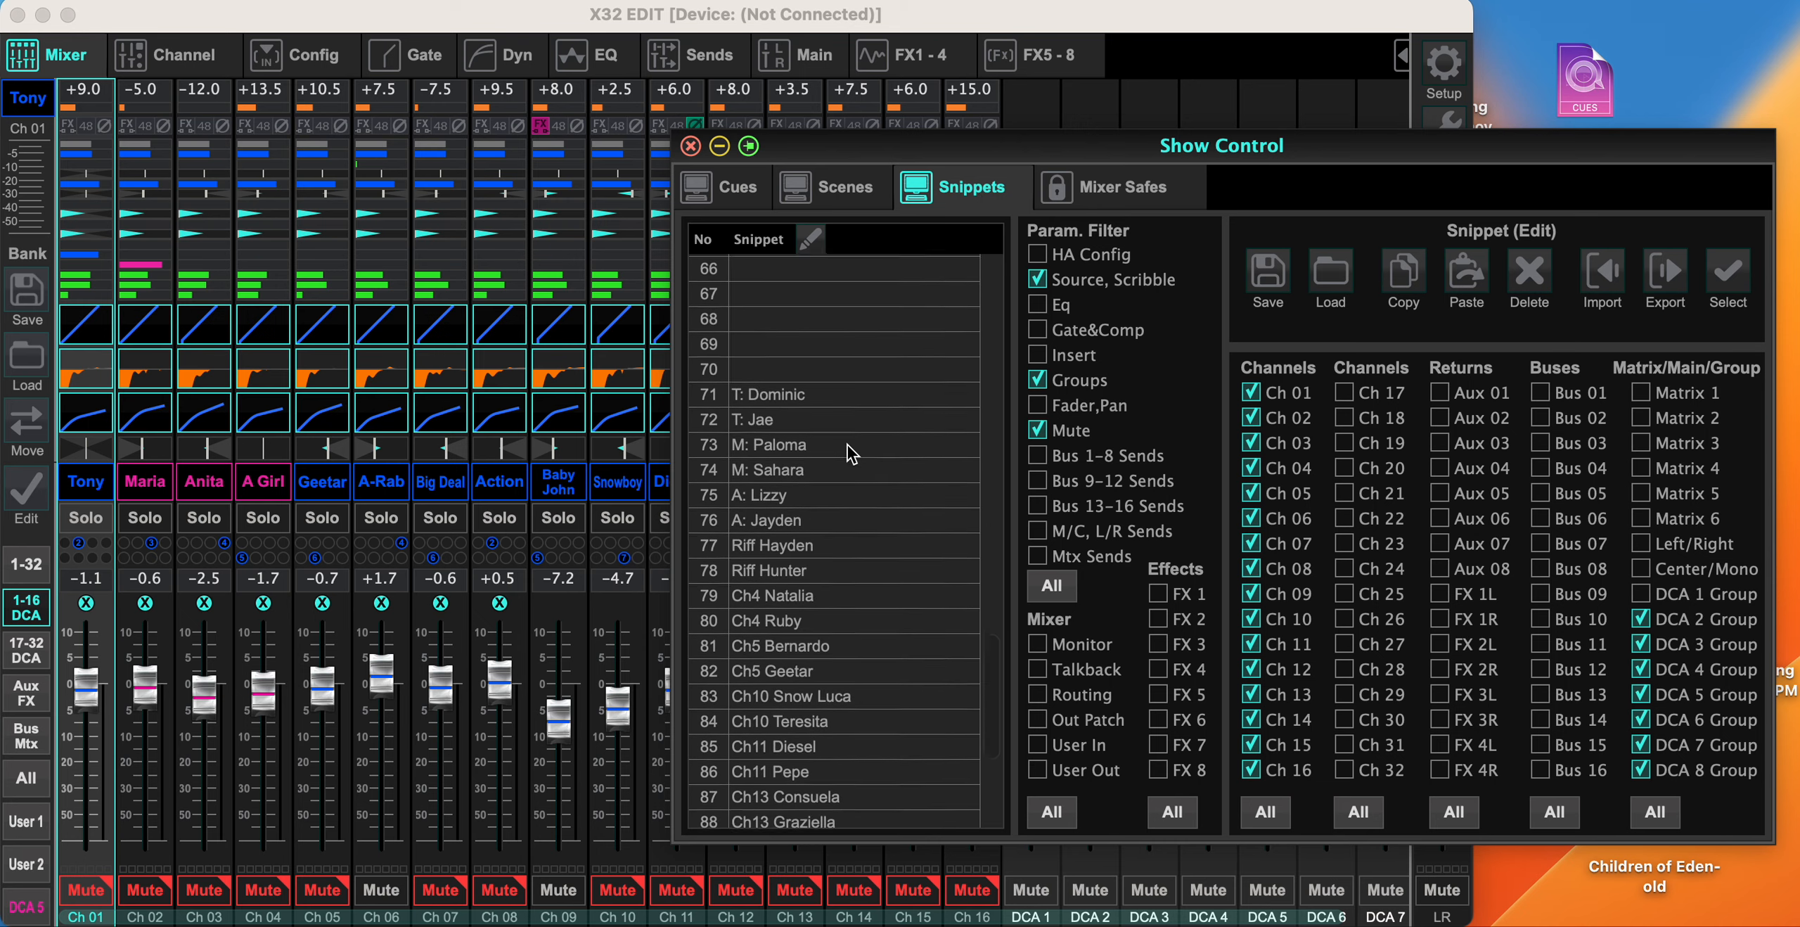
scroll(846, 444, "down", 2)
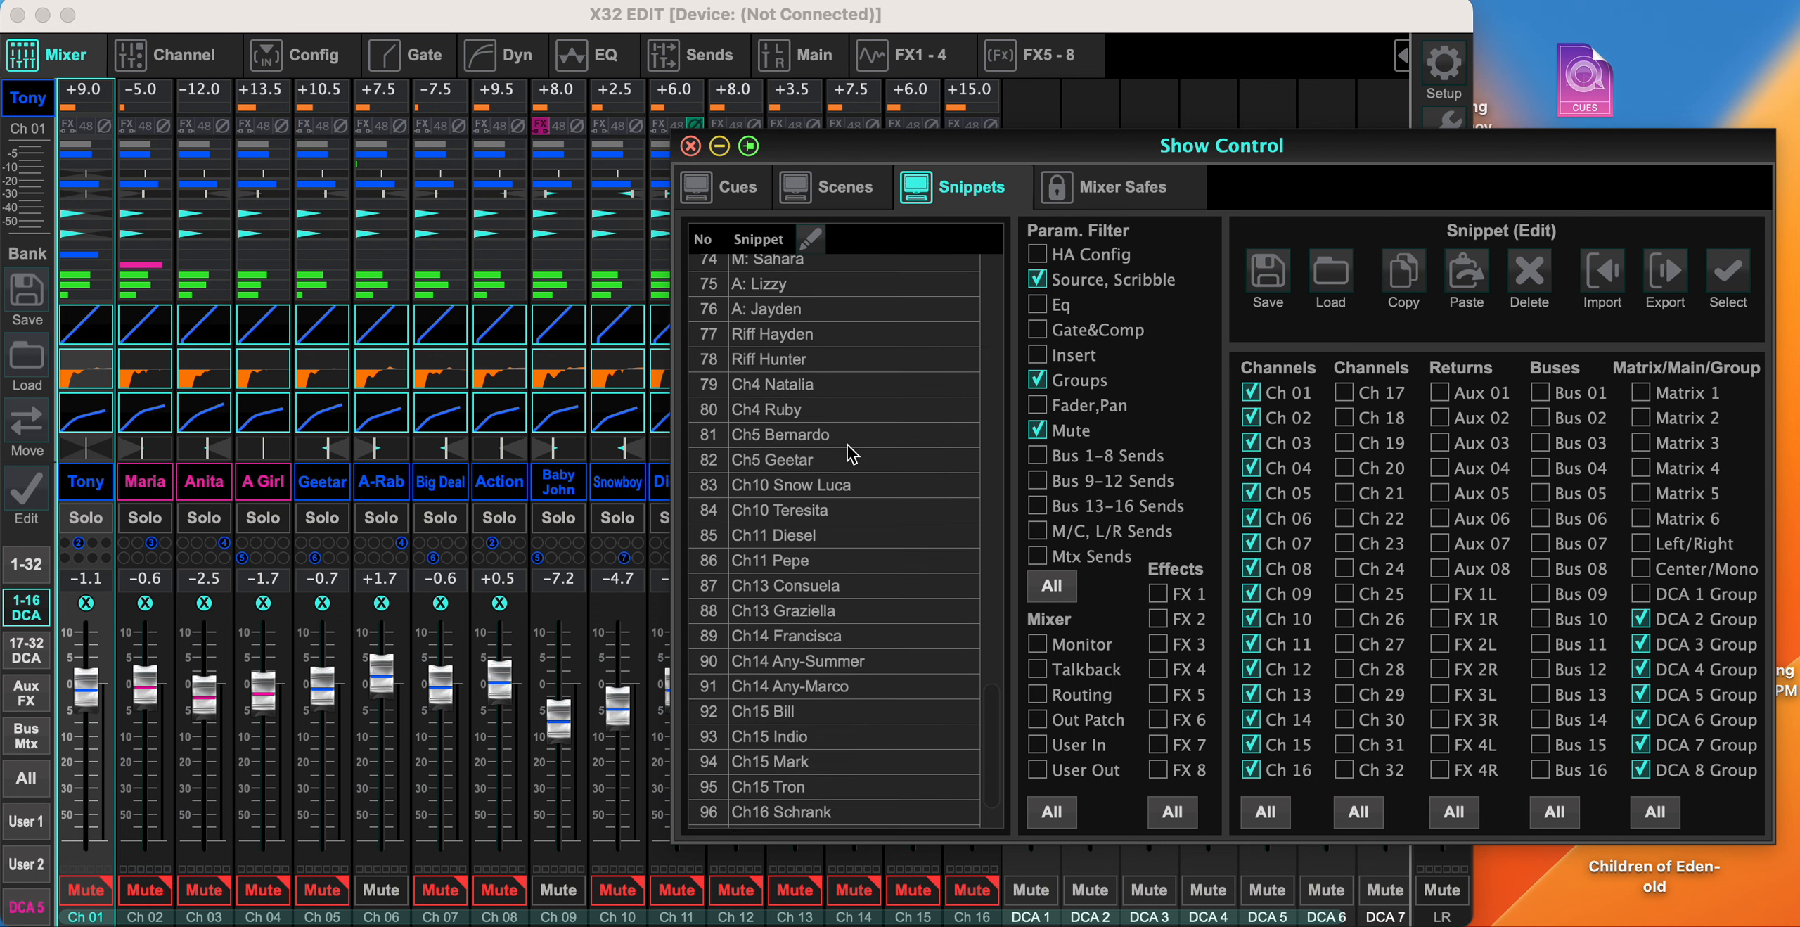
scroll(846, 444, "up", 4)
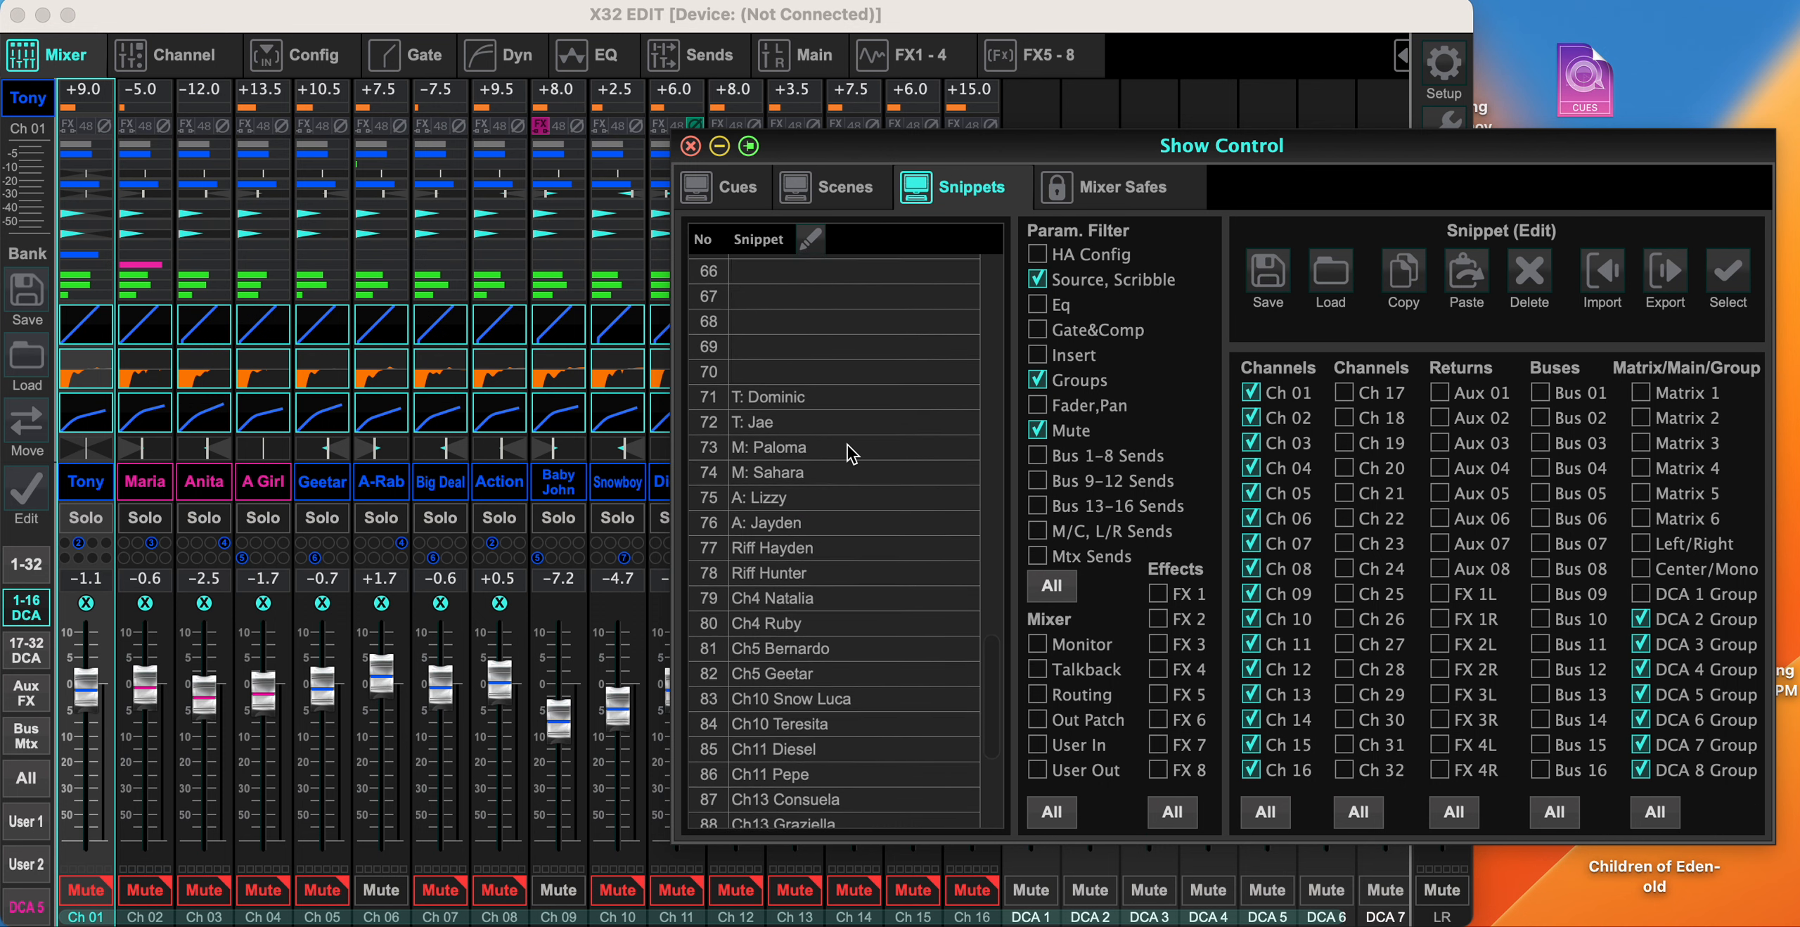
left_click(836, 398)
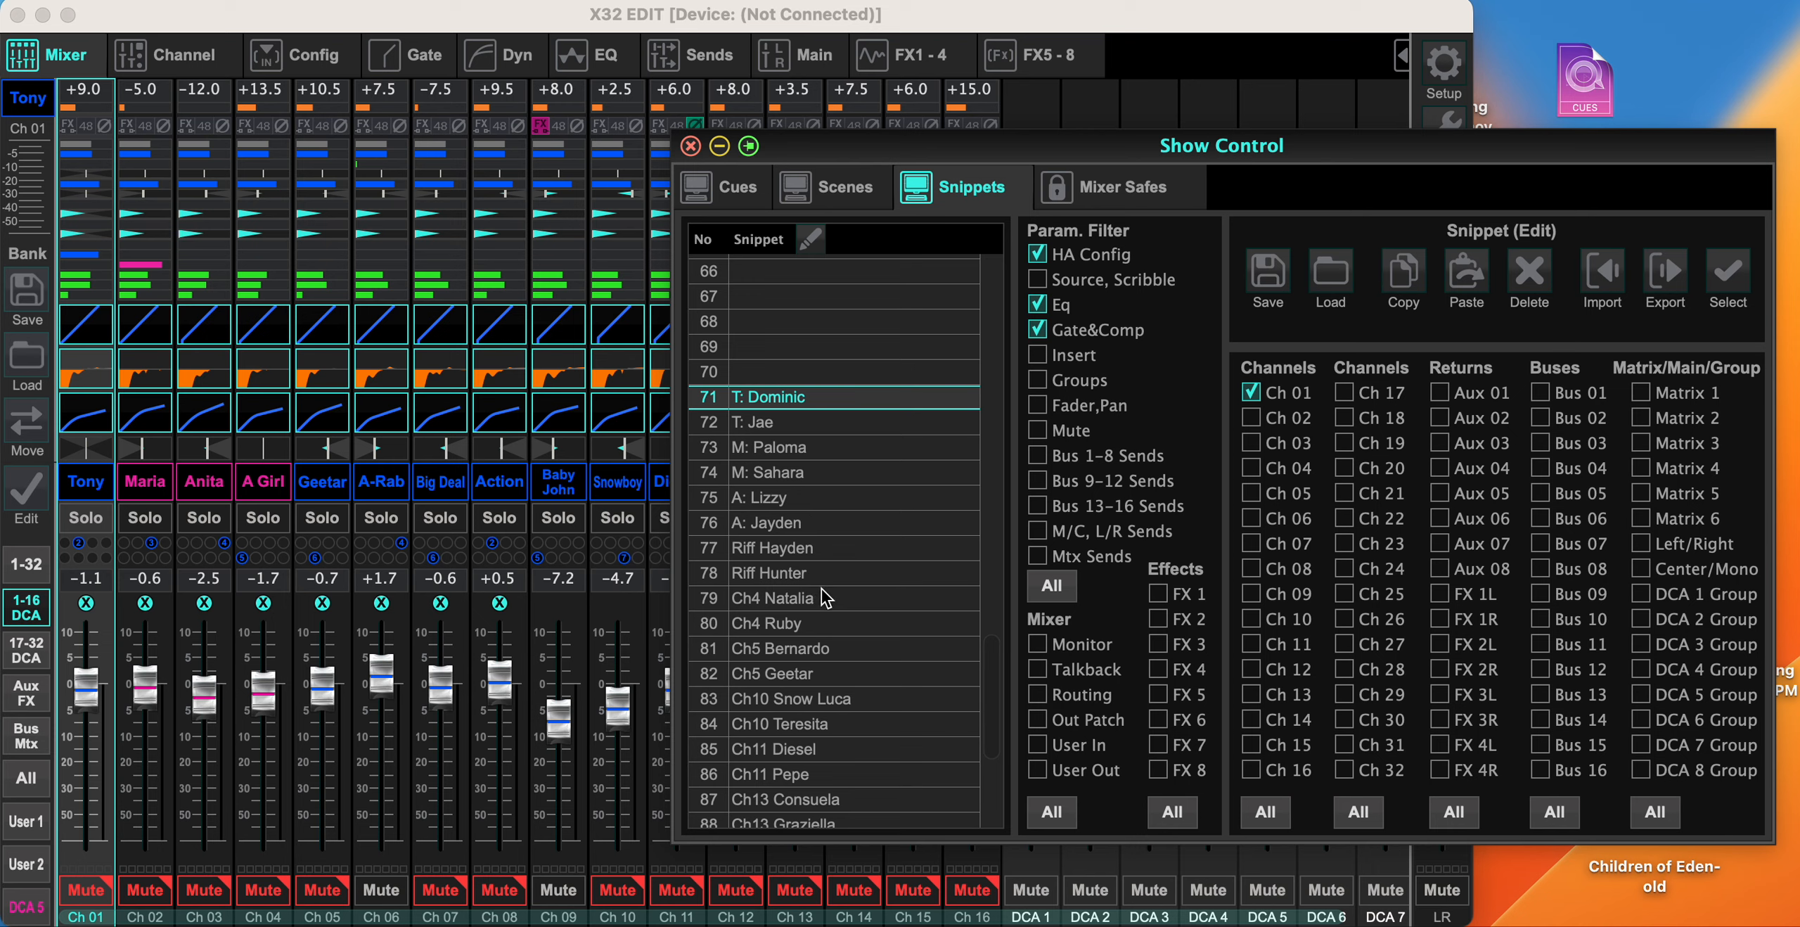
scroll(820, 672, "down", 3)
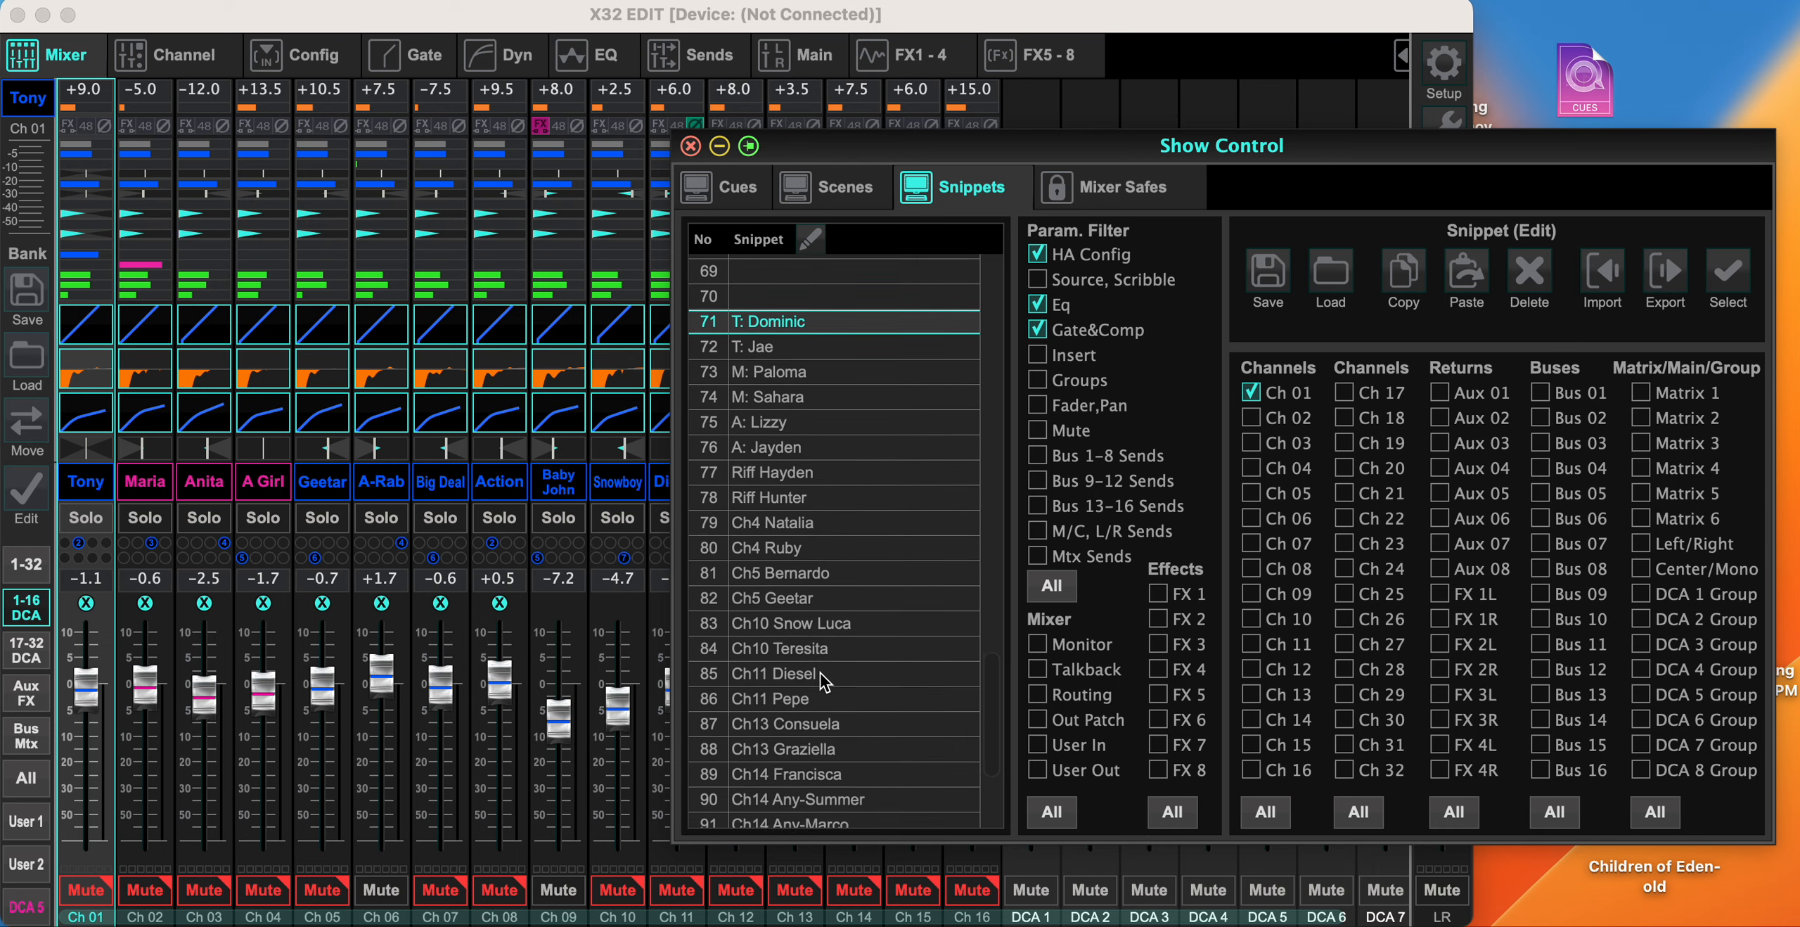
- Compare the parameter filters and channel selections of the actor-specific snippets in slots 83 to 86
left_click(791, 616)
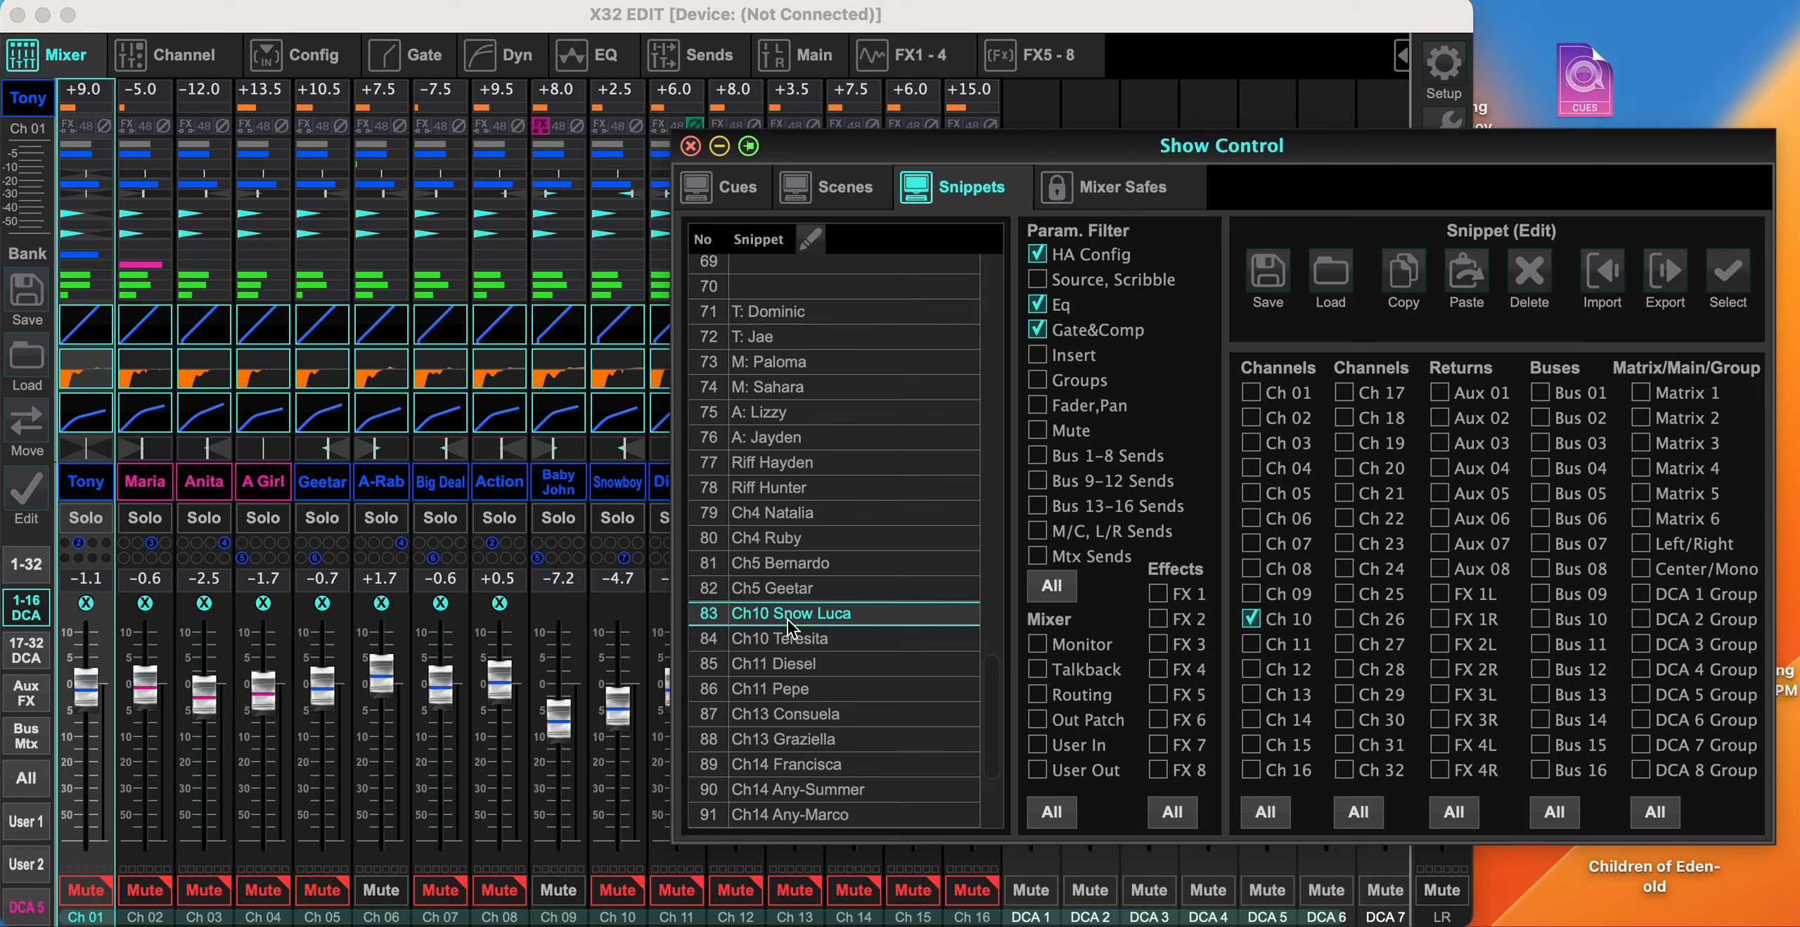
left_click(787, 636)
key("Down")
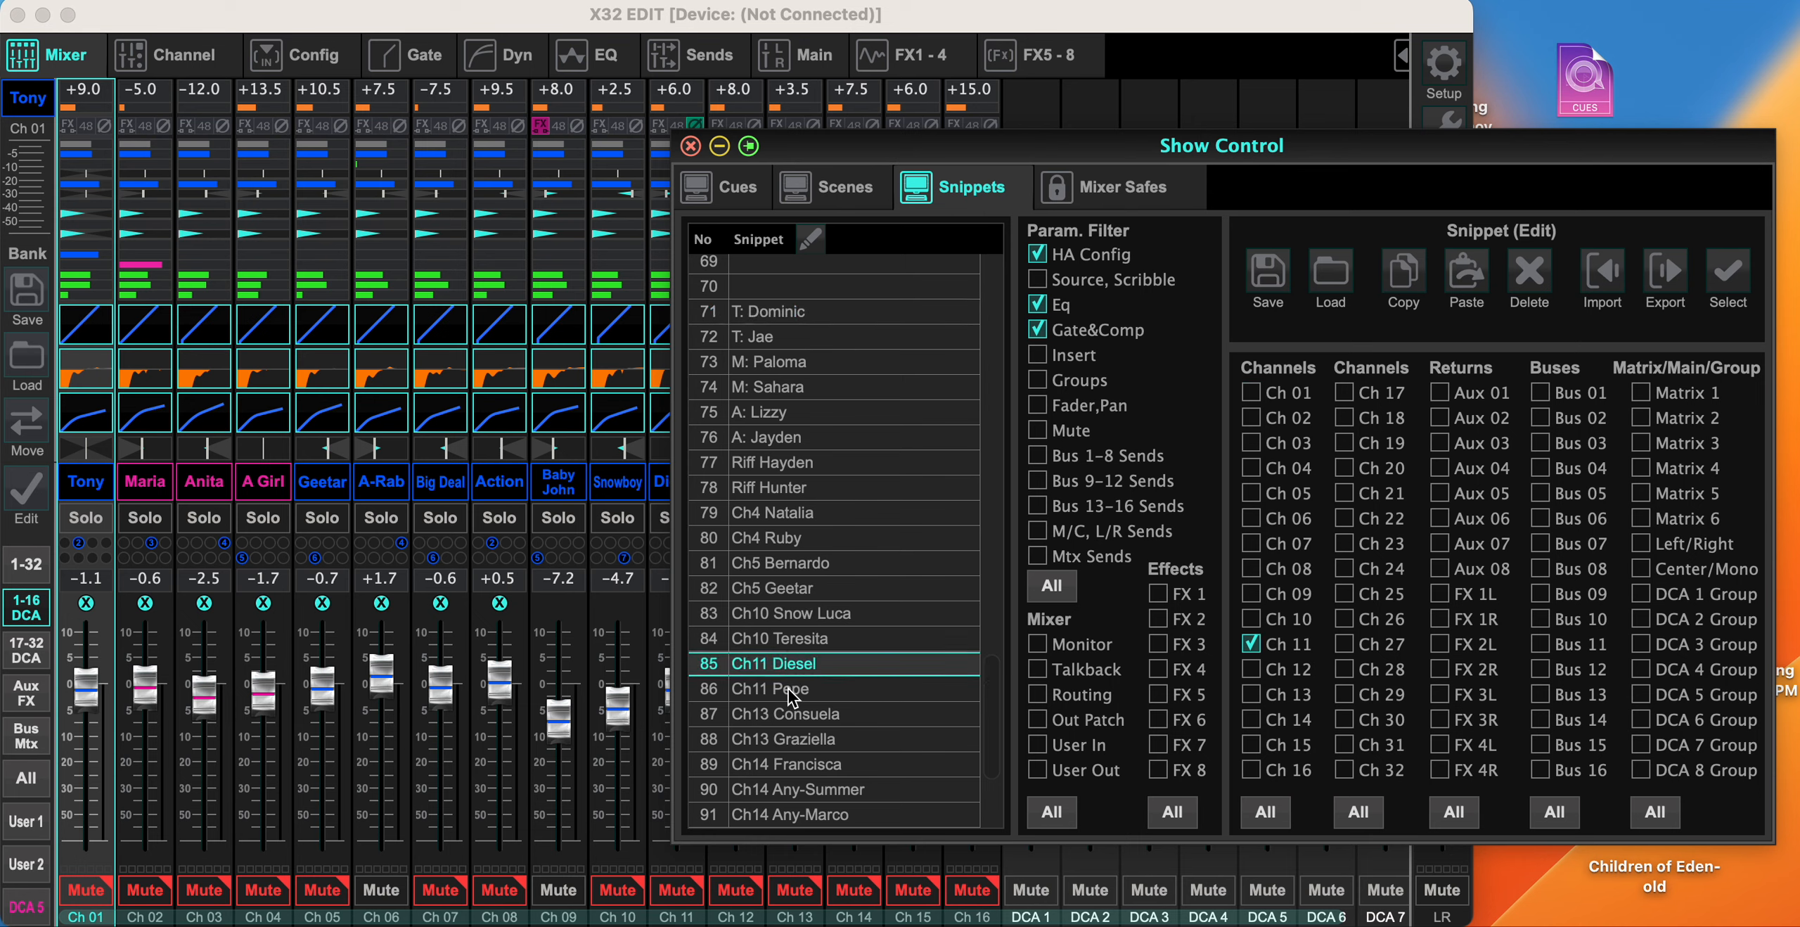
left_click(791, 690)
left_click(793, 660)
left_click(795, 691)
left_click(803, 663)
scroll(793, 671, "down", 2)
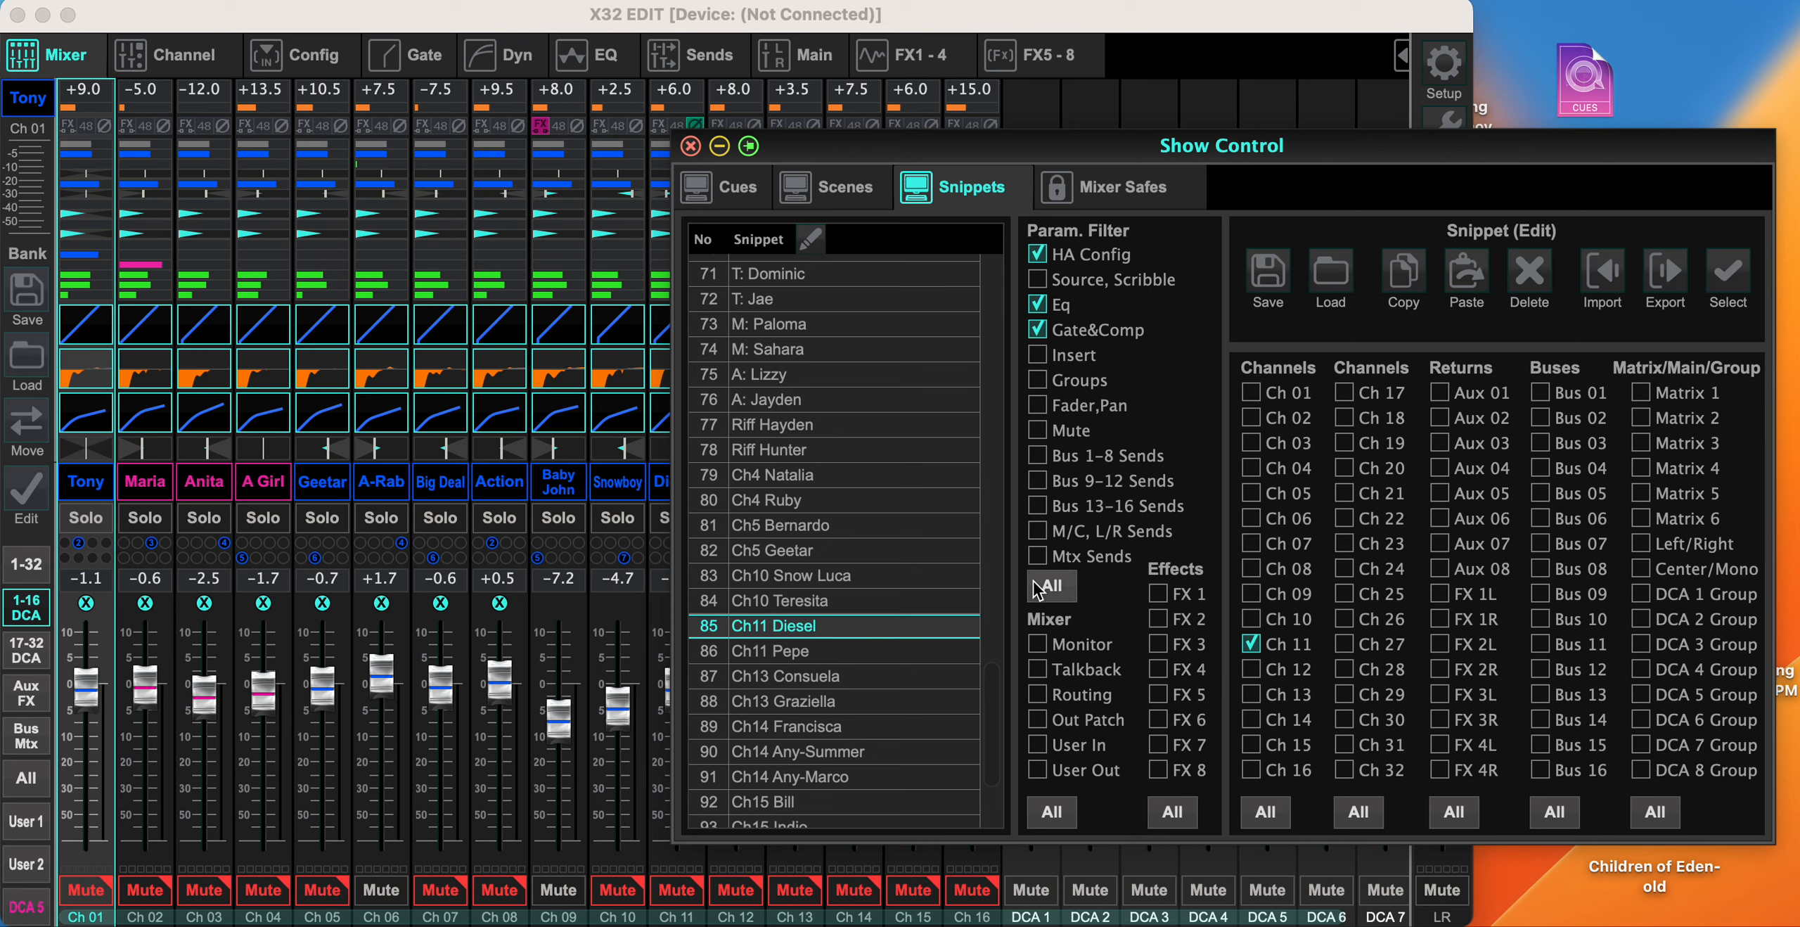
- Review the snippet list, covering the DCA and dialogue snippets in slots 61 to 65 and the actor snippets from slot 71
scroll(871, 414, "up", 10)
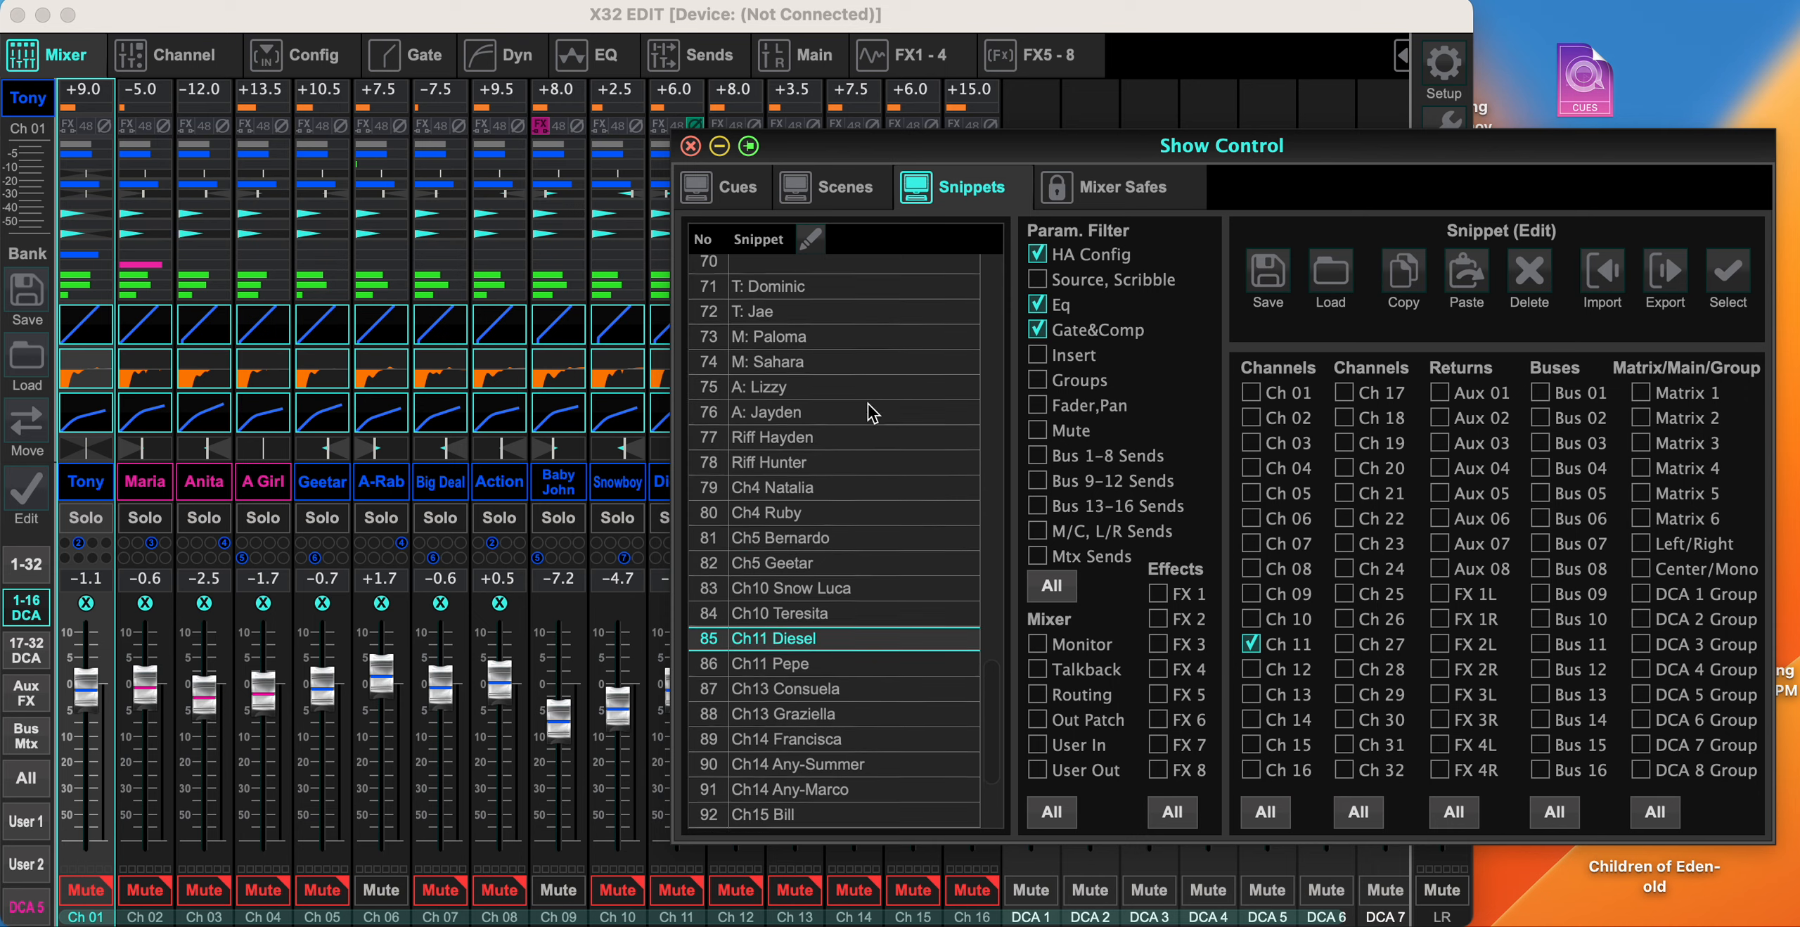
scroll(871, 414, "down", 1)
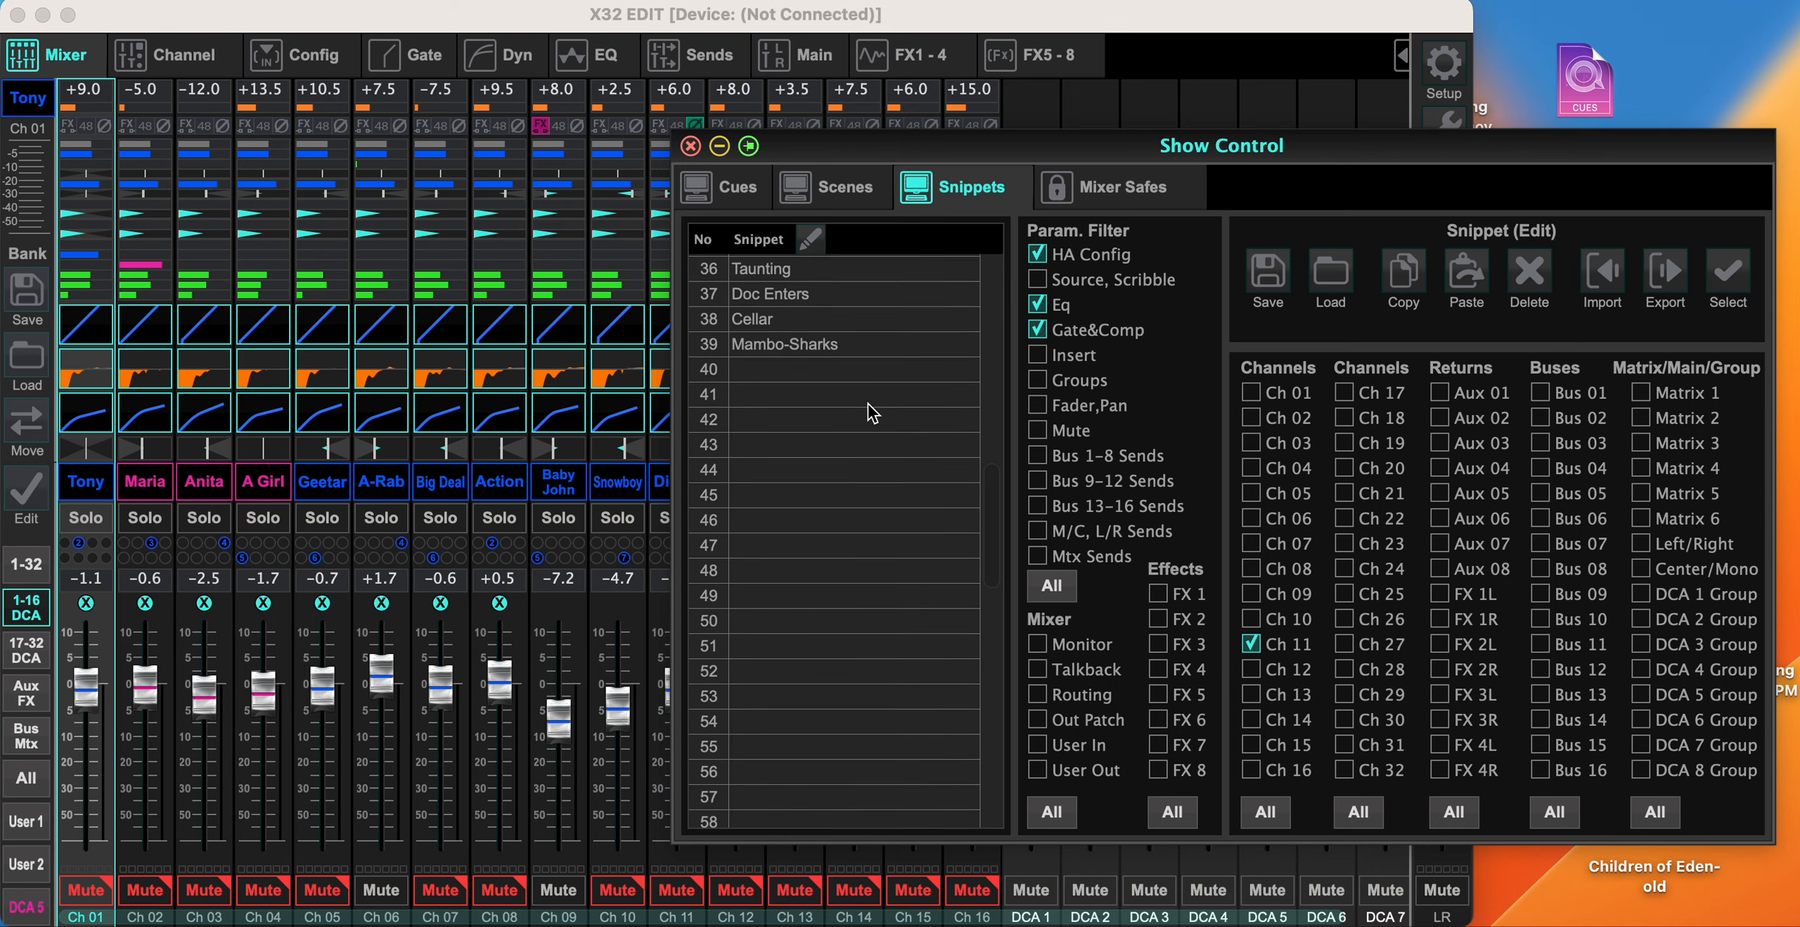
scroll(872, 413, "down", 4)
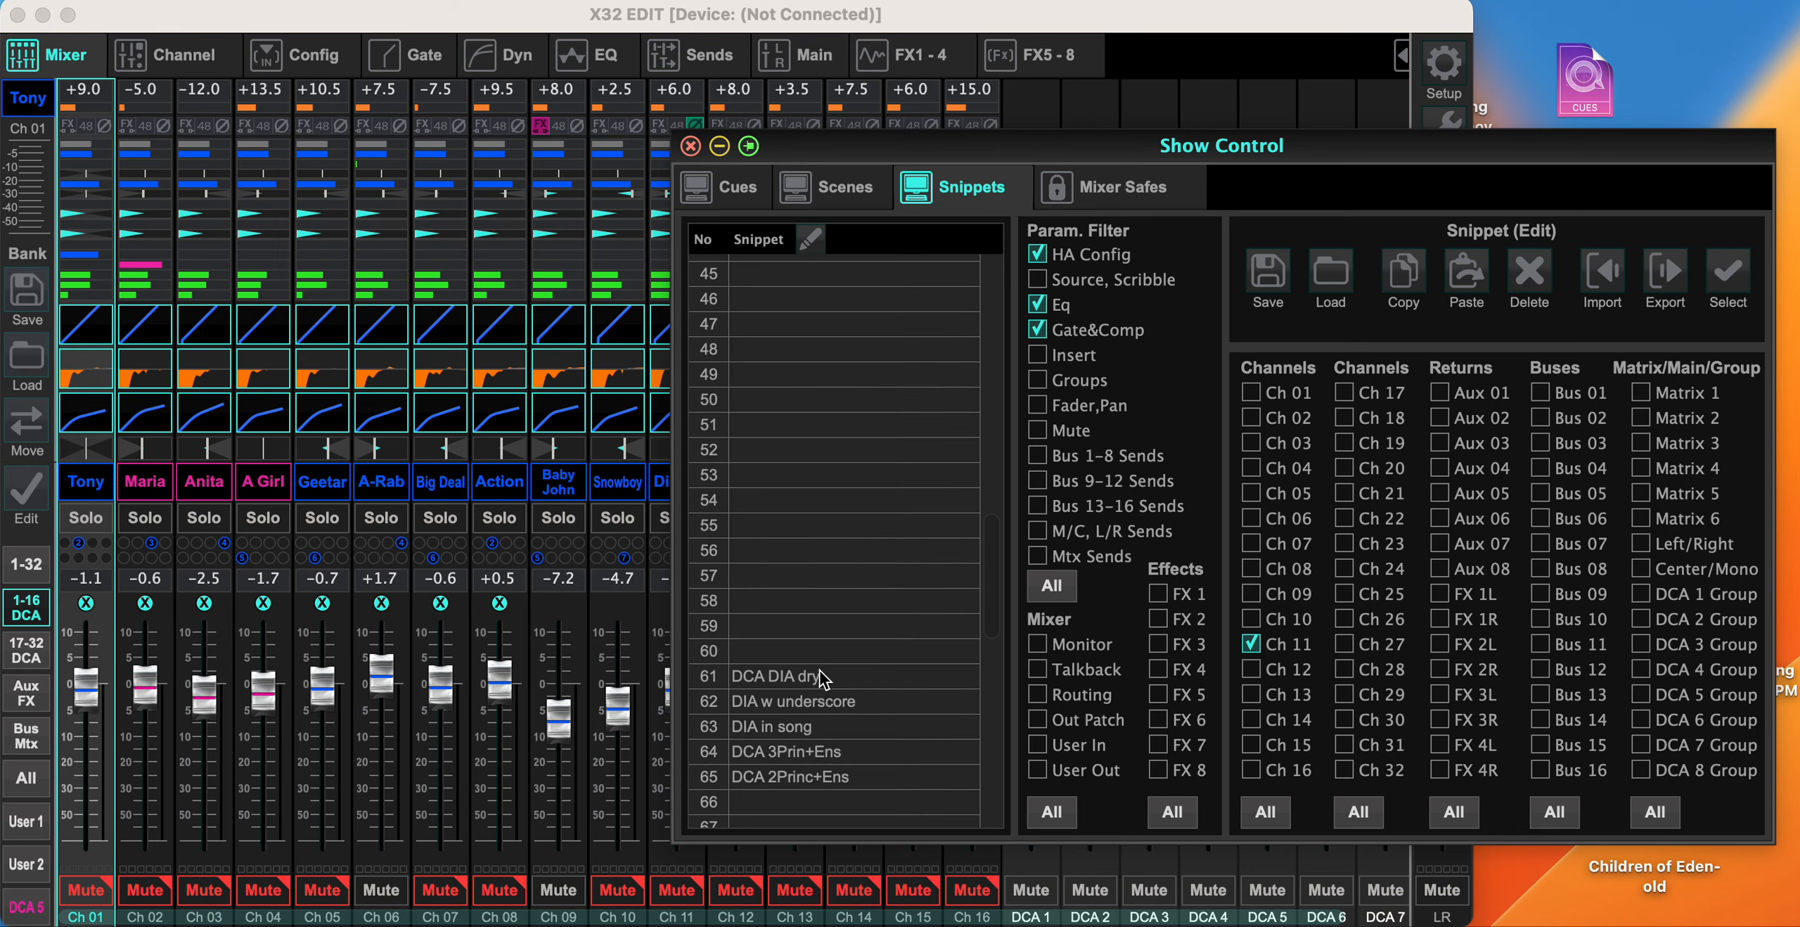
scroll(822, 677, "down", 5)
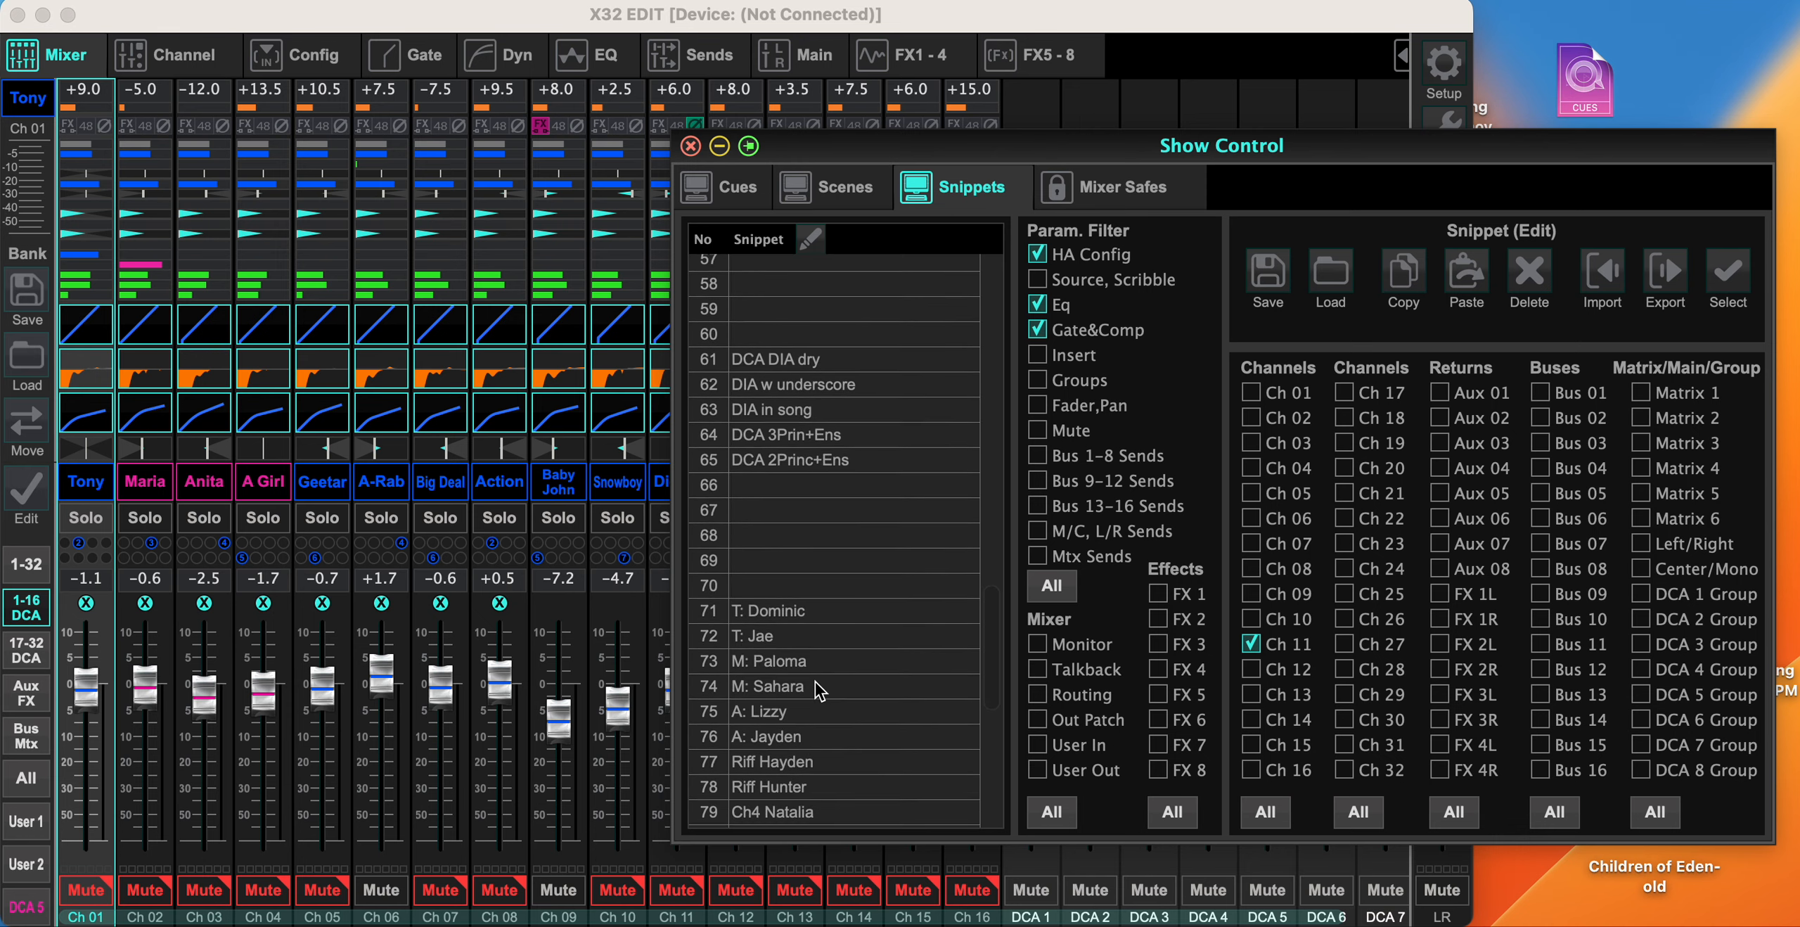
scroll(819, 689, "down", 5)
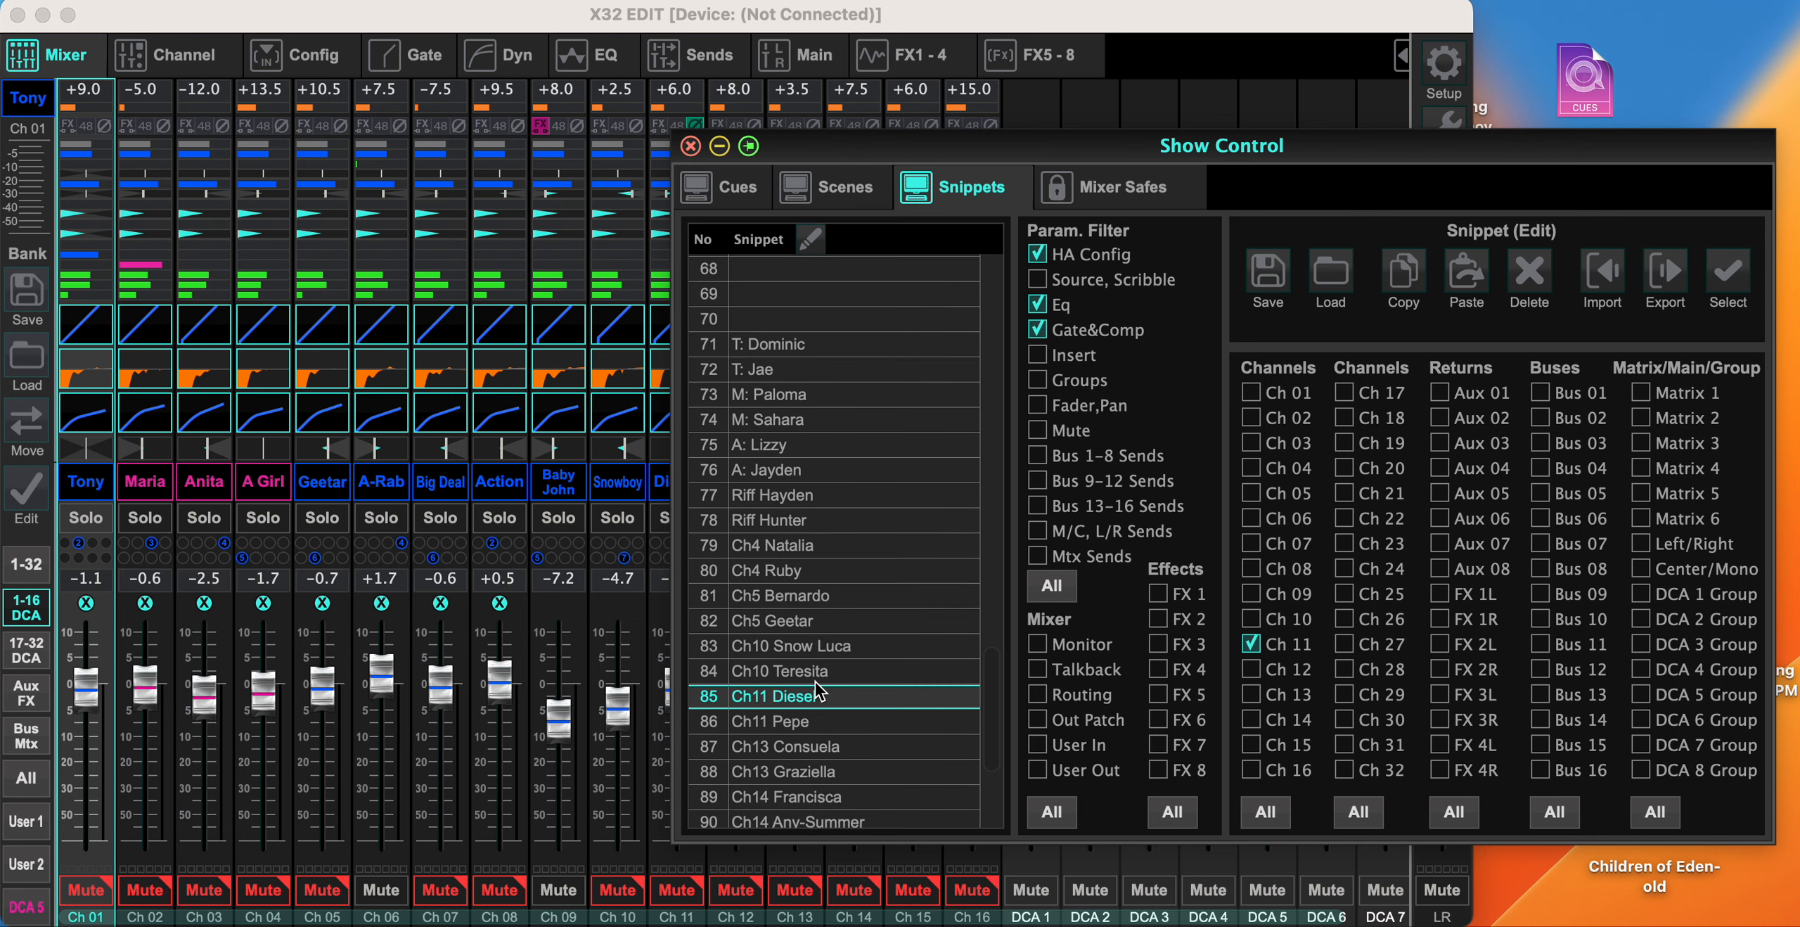
scroll(819, 692, "down", 2)
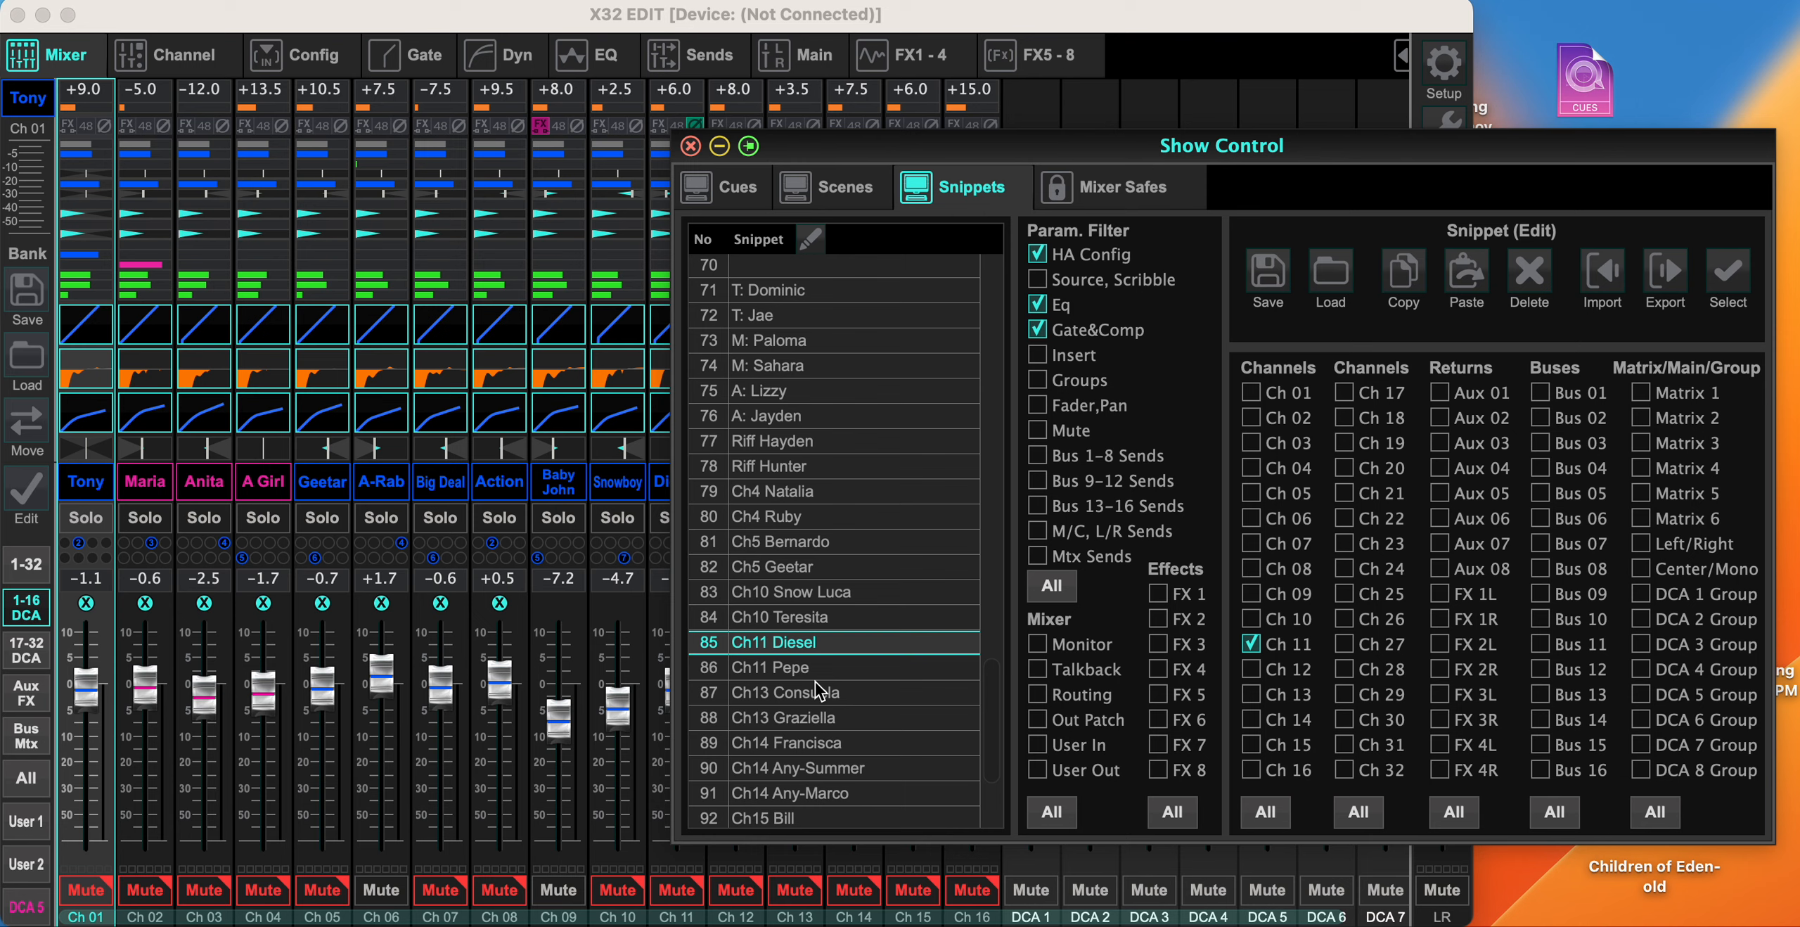
scroll(817, 691, "up", 1)
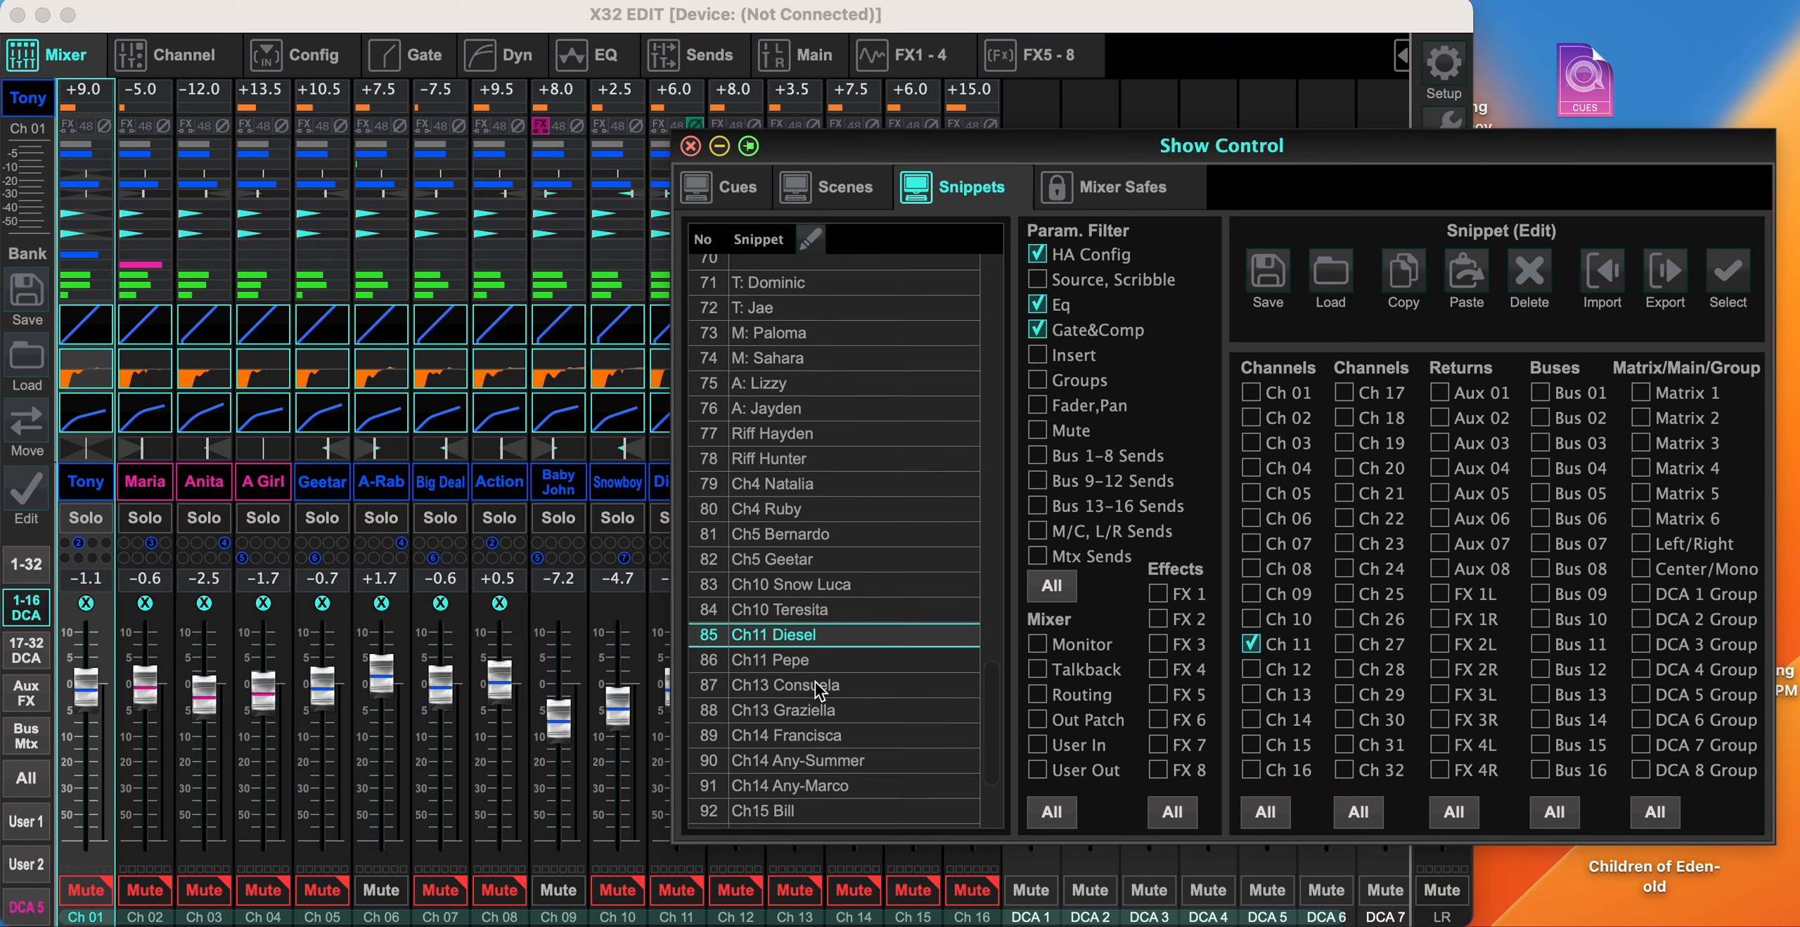
scroll(817, 691, "up", 15)
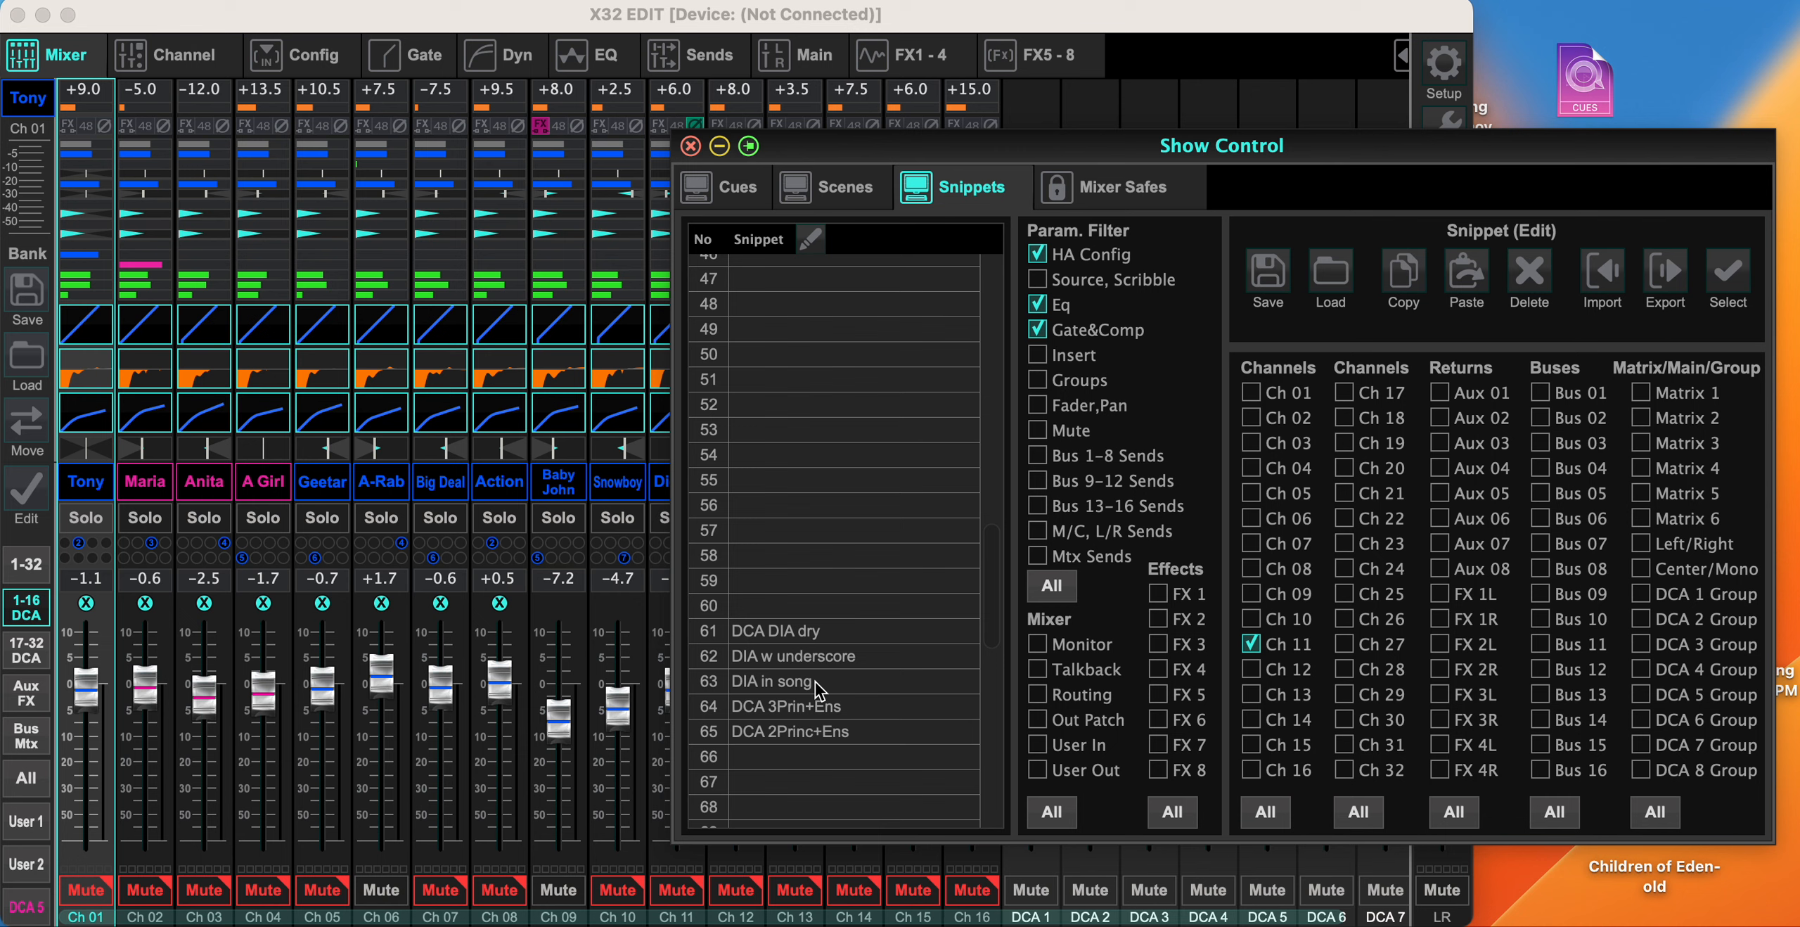
scroll(819, 689, "down", 9)
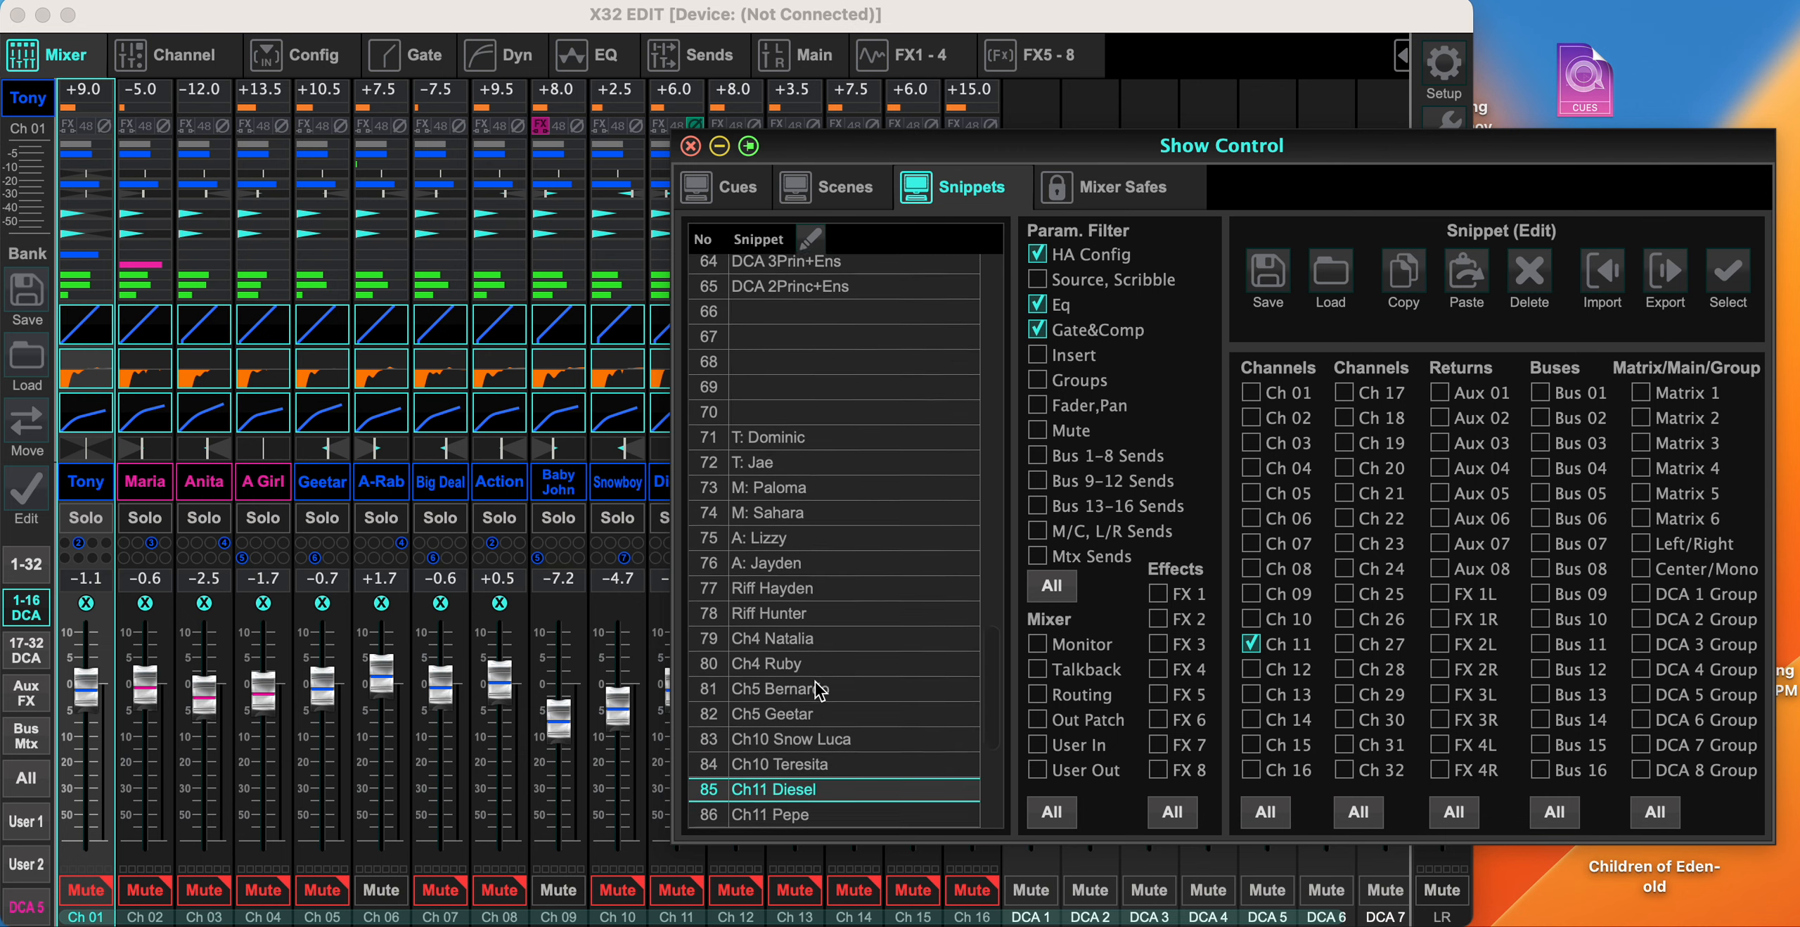
scroll(819, 689, "up", 18)
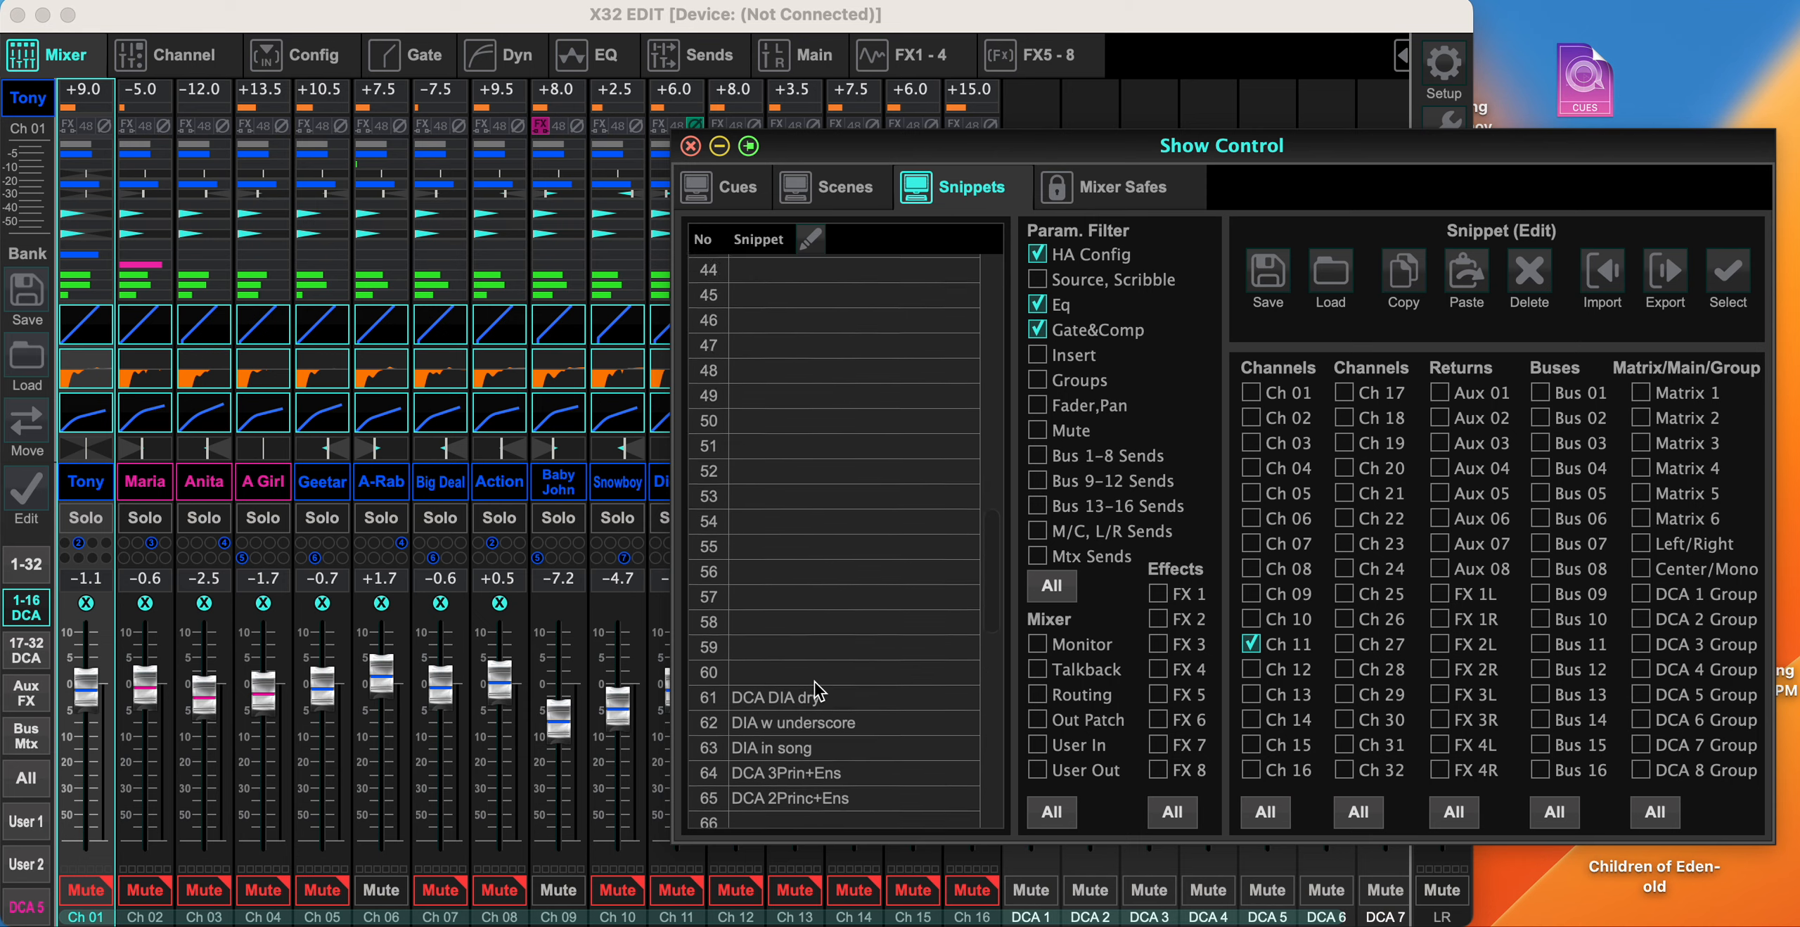
scroll(819, 691, "up", 6)
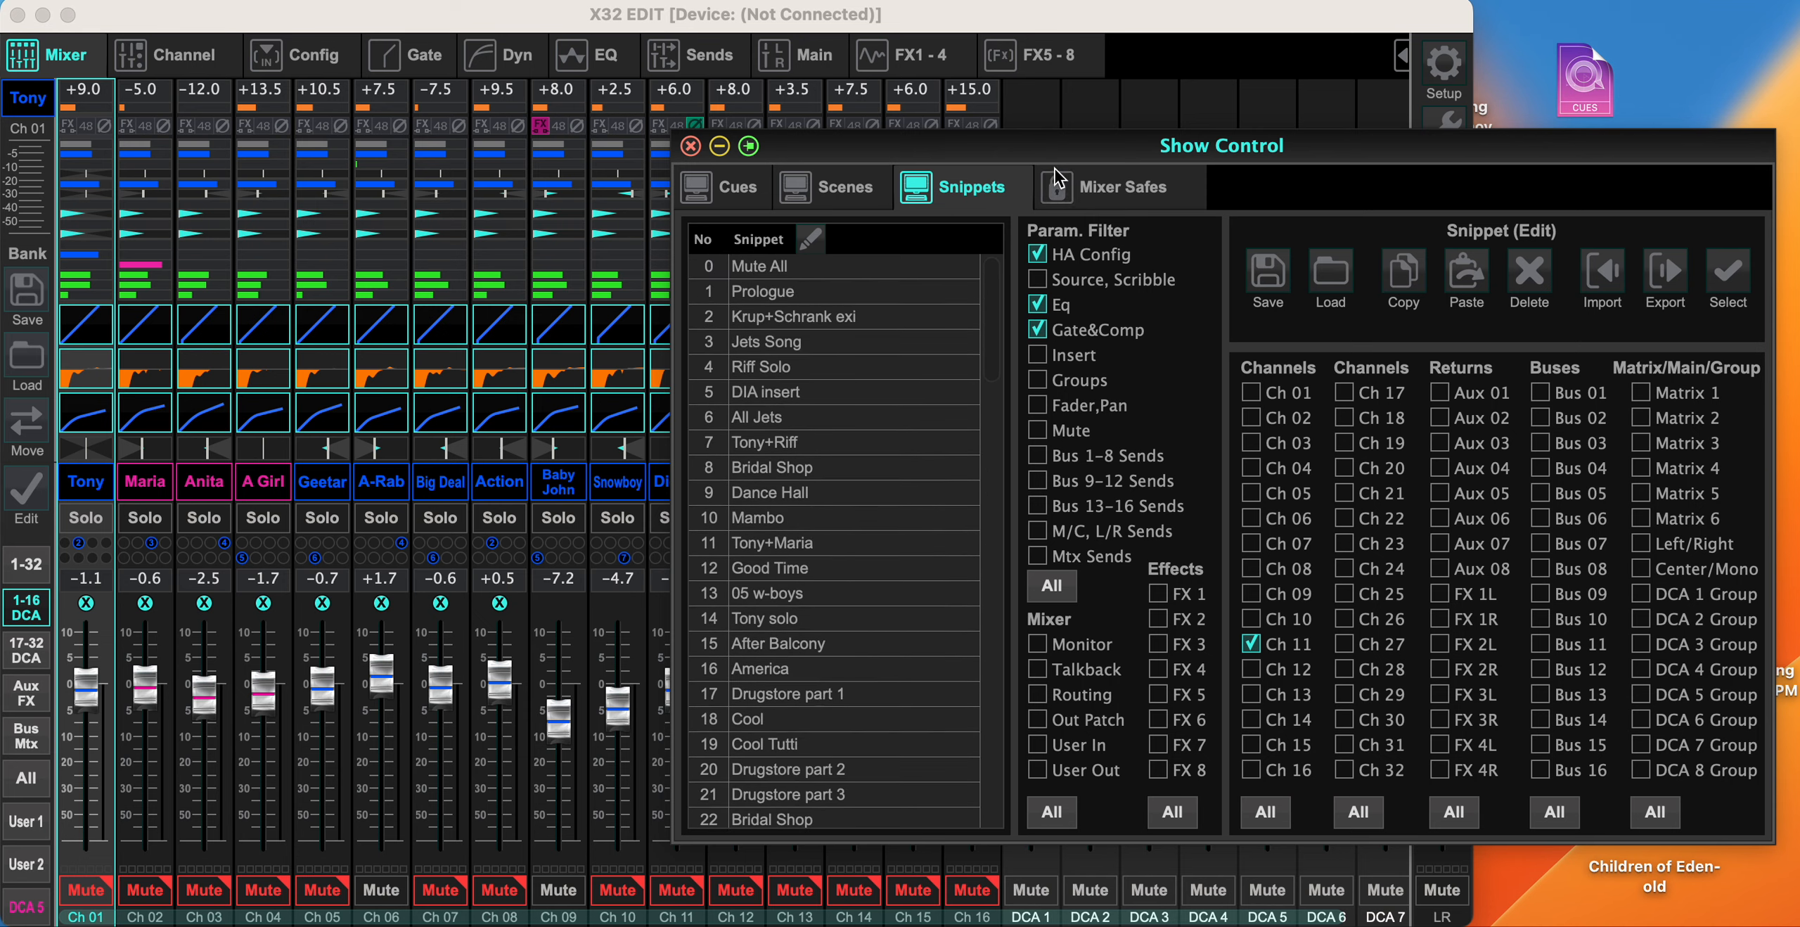
- Move the Show Control window clear of the mixer's DCA channels and show the cue list around cue 34
left_click_drag(807, 146, 1604, 38)
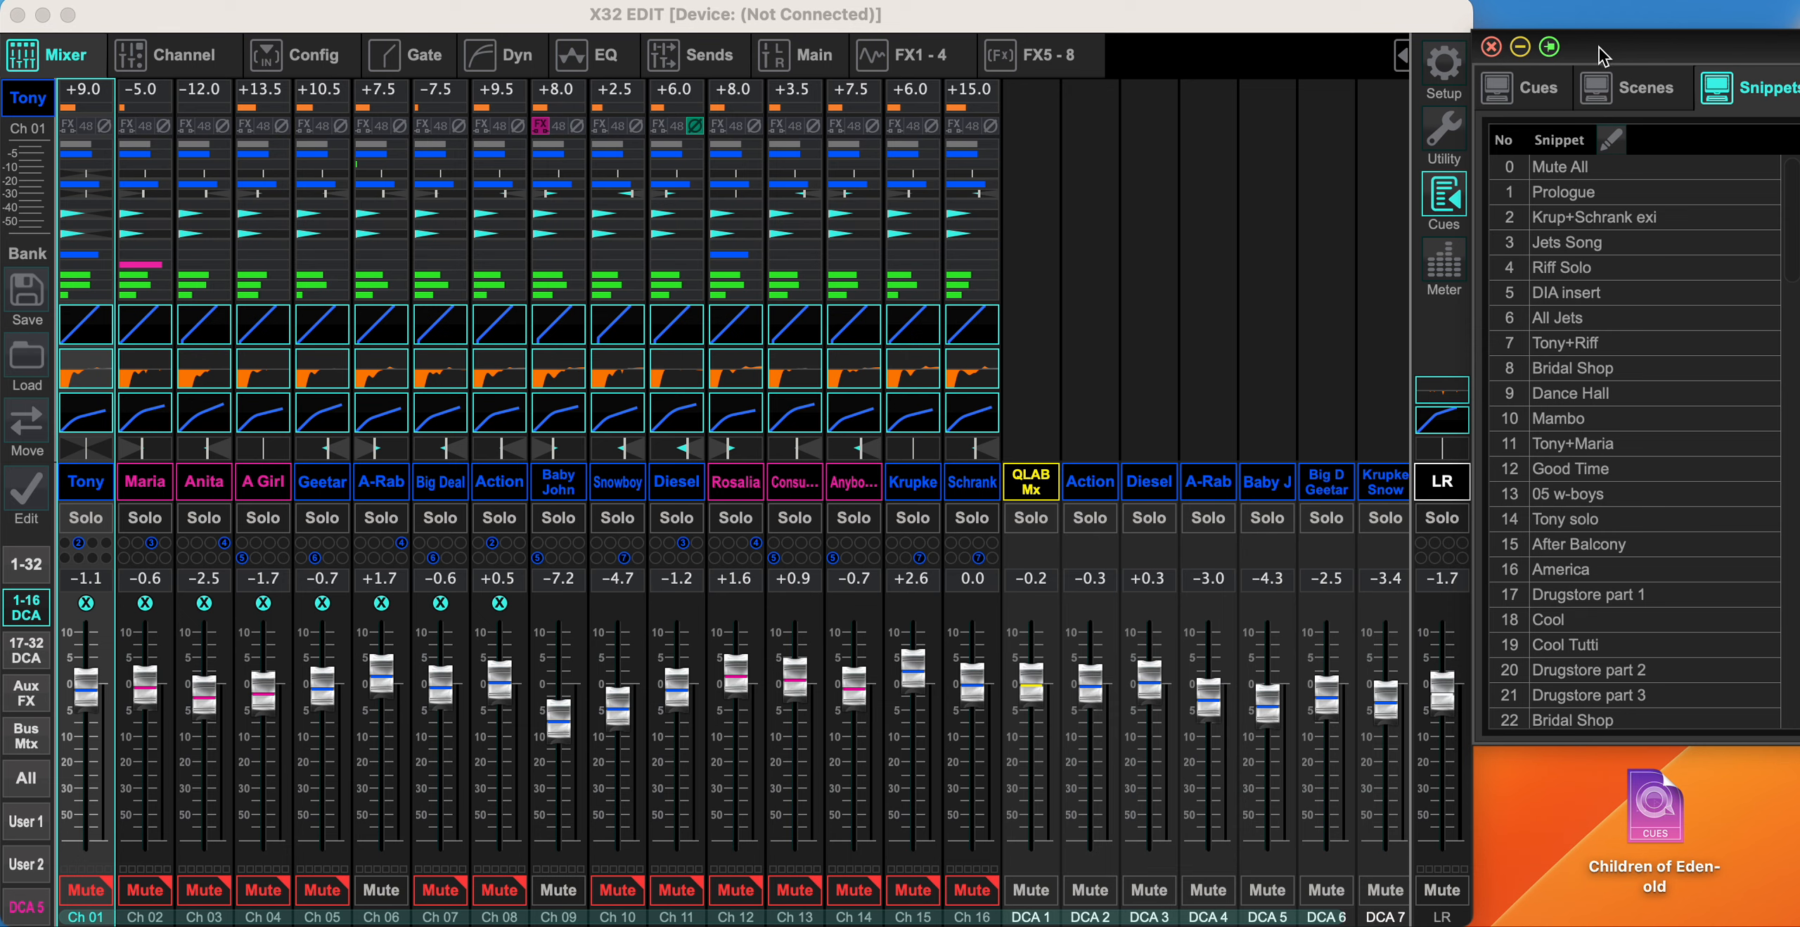
scroll(1561, 570, "down", 3)
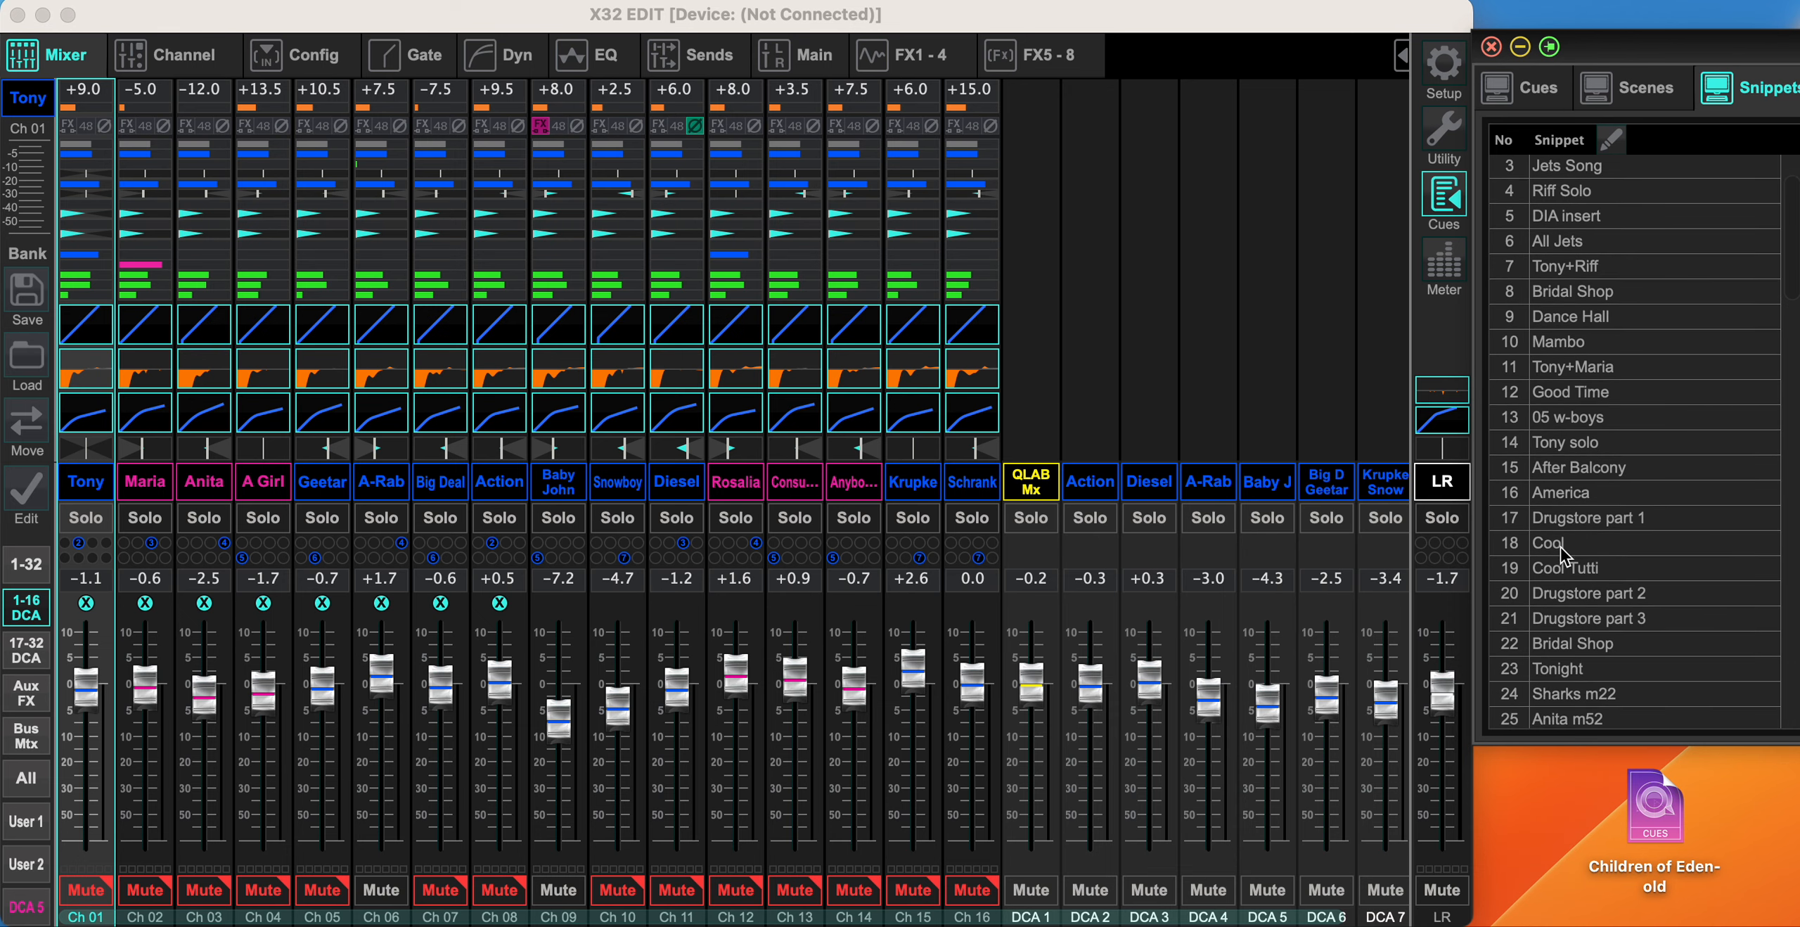
left_click(1537, 90)
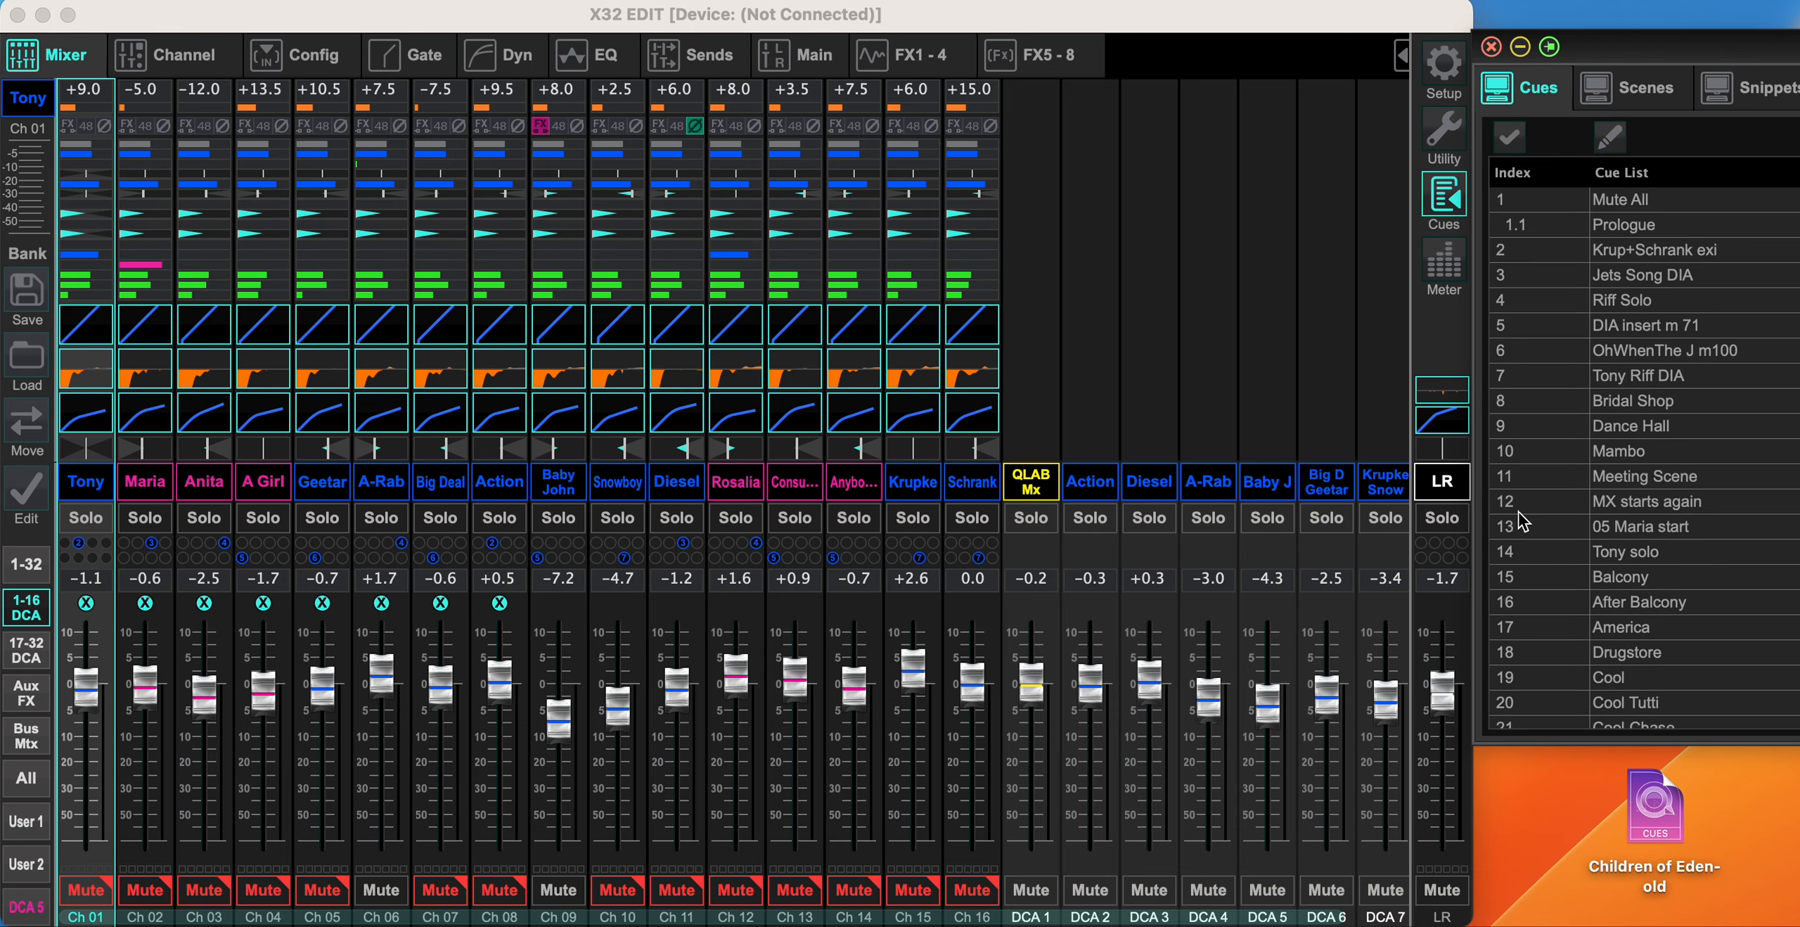
scroll(1648, 490, "down", 2)
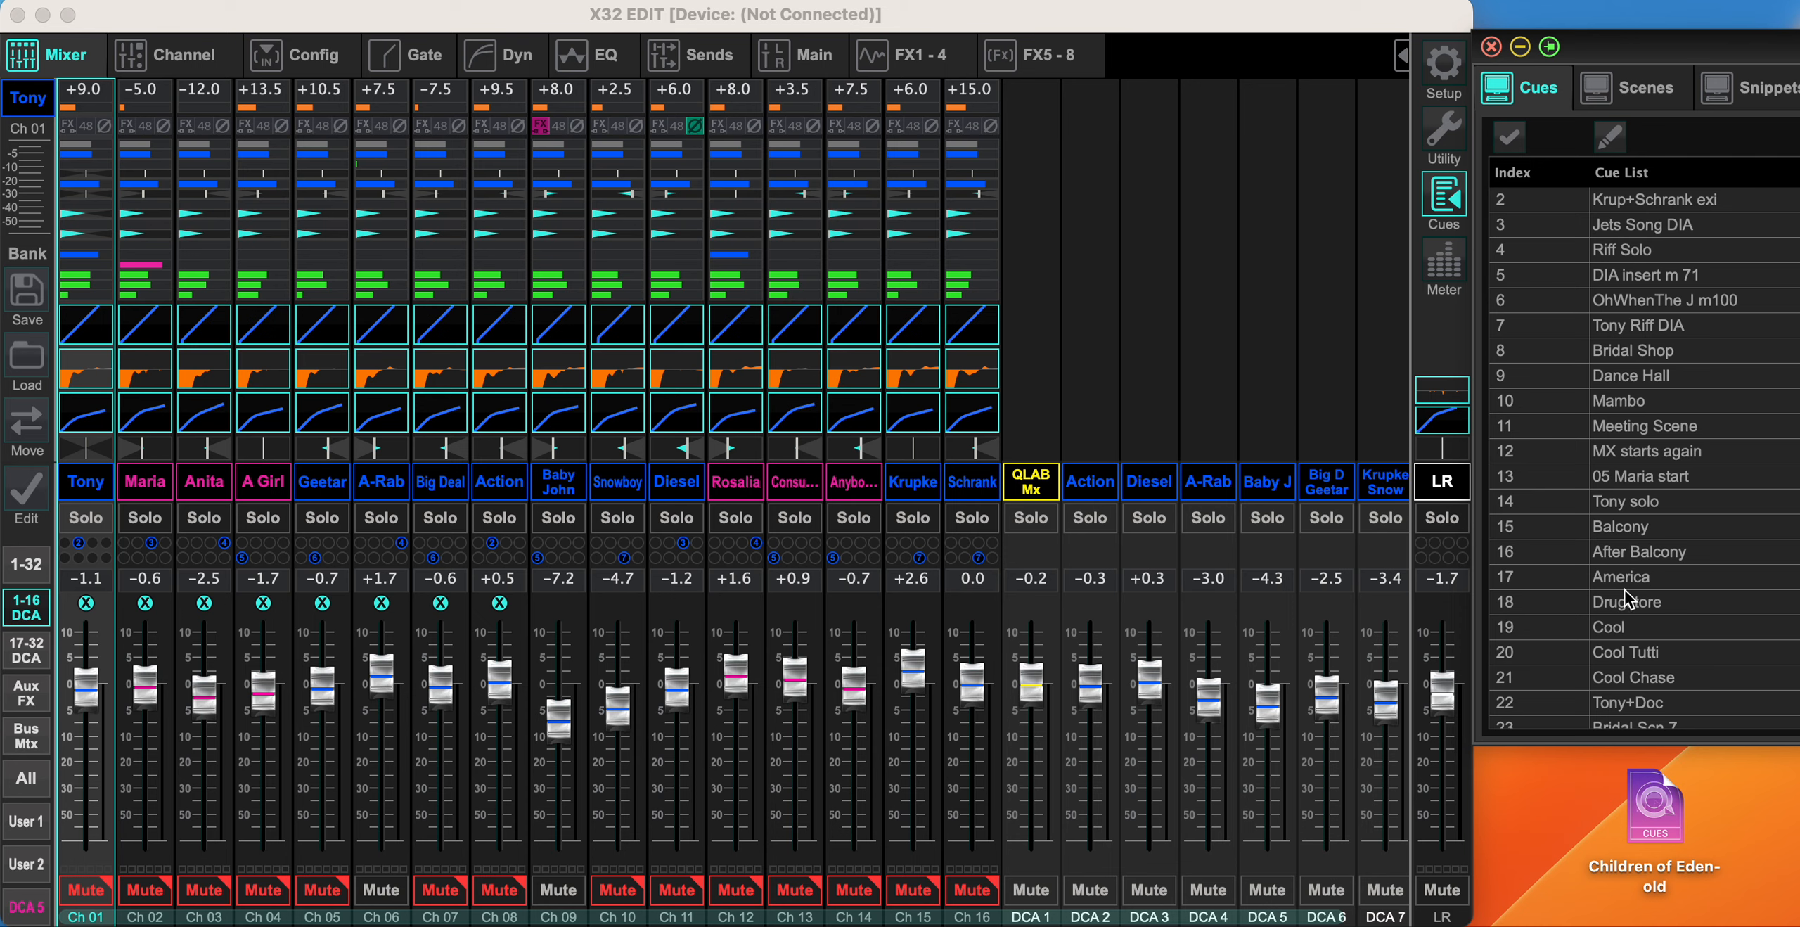
scroll(1630, 599, "down", 11)
scroll(1629, 599, "down", 6)
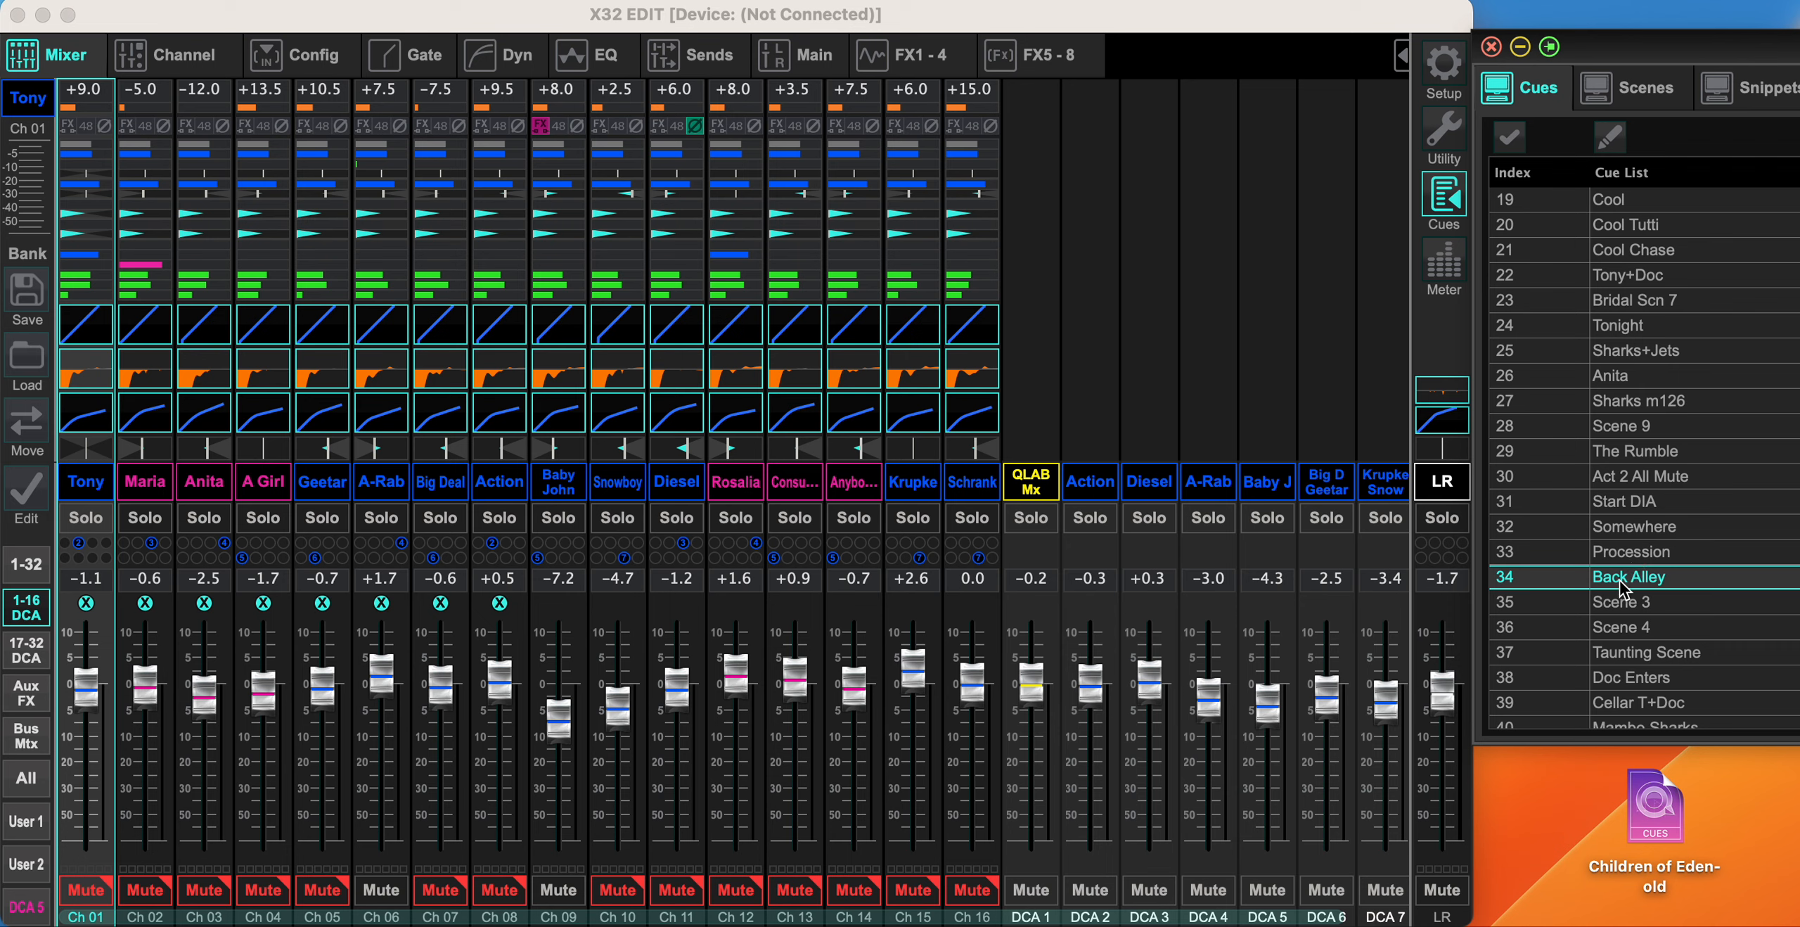
- Load cue 34, Back Alley, and after it cue 33, Procession, with their scenes and snippets
double_click(1620, 579)
left_click(1526, 450)
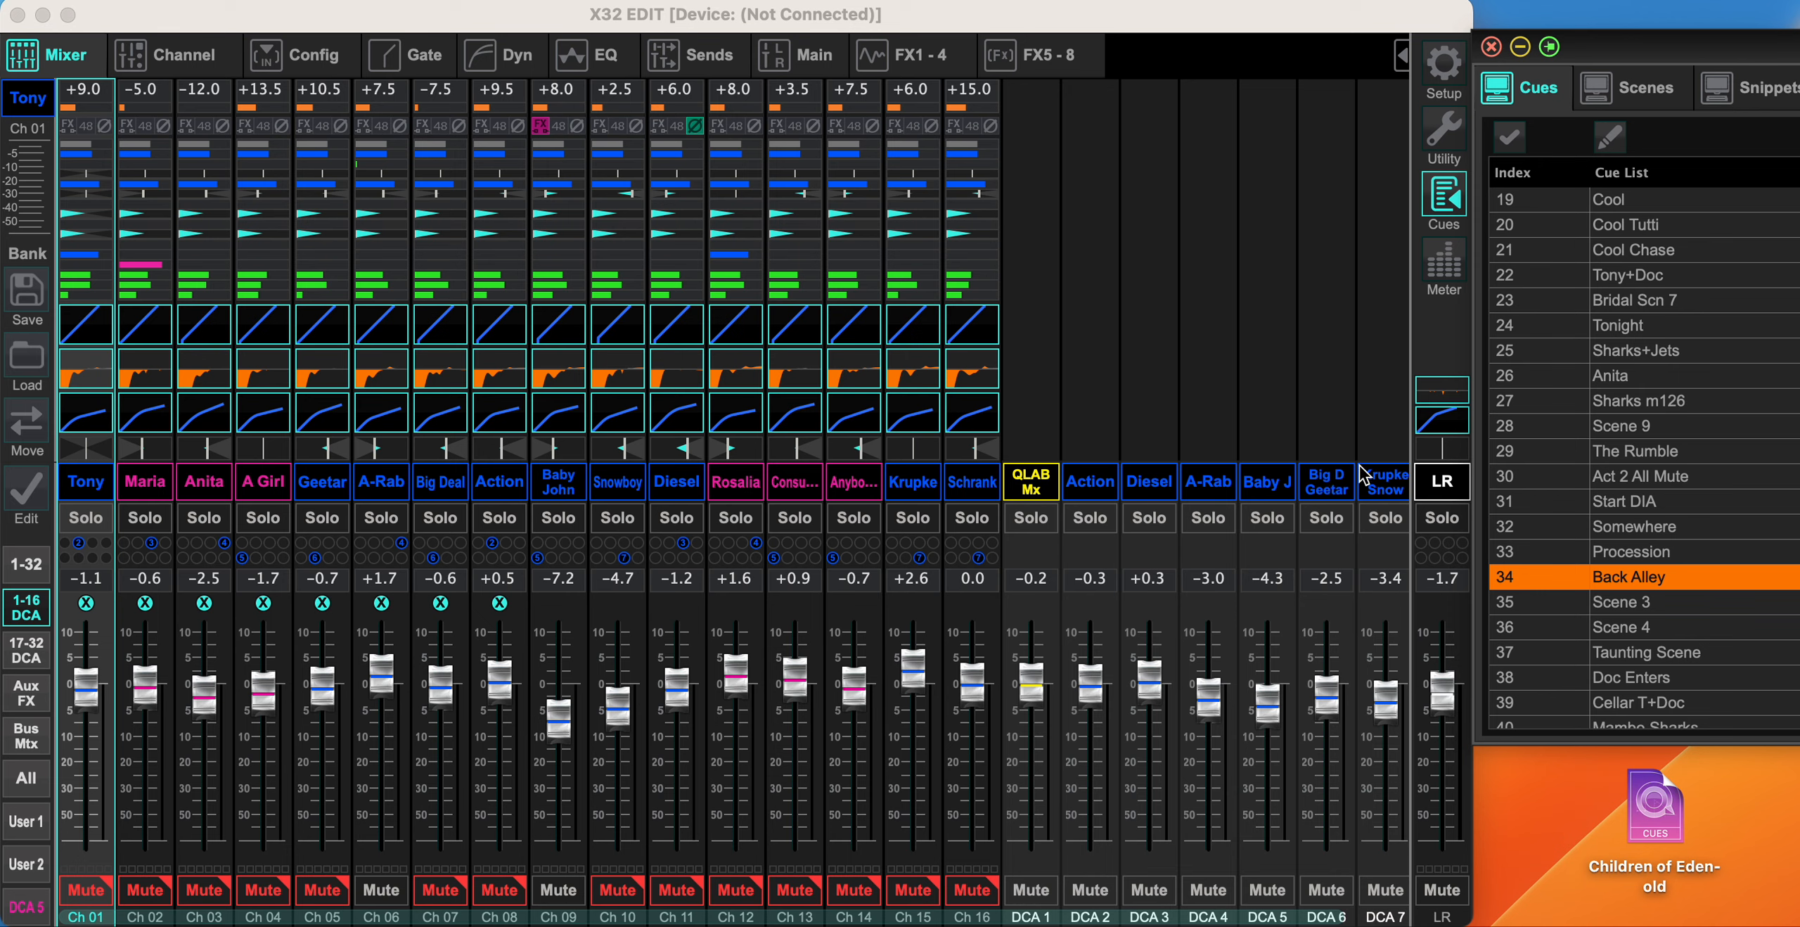
double_click(1628, 555)
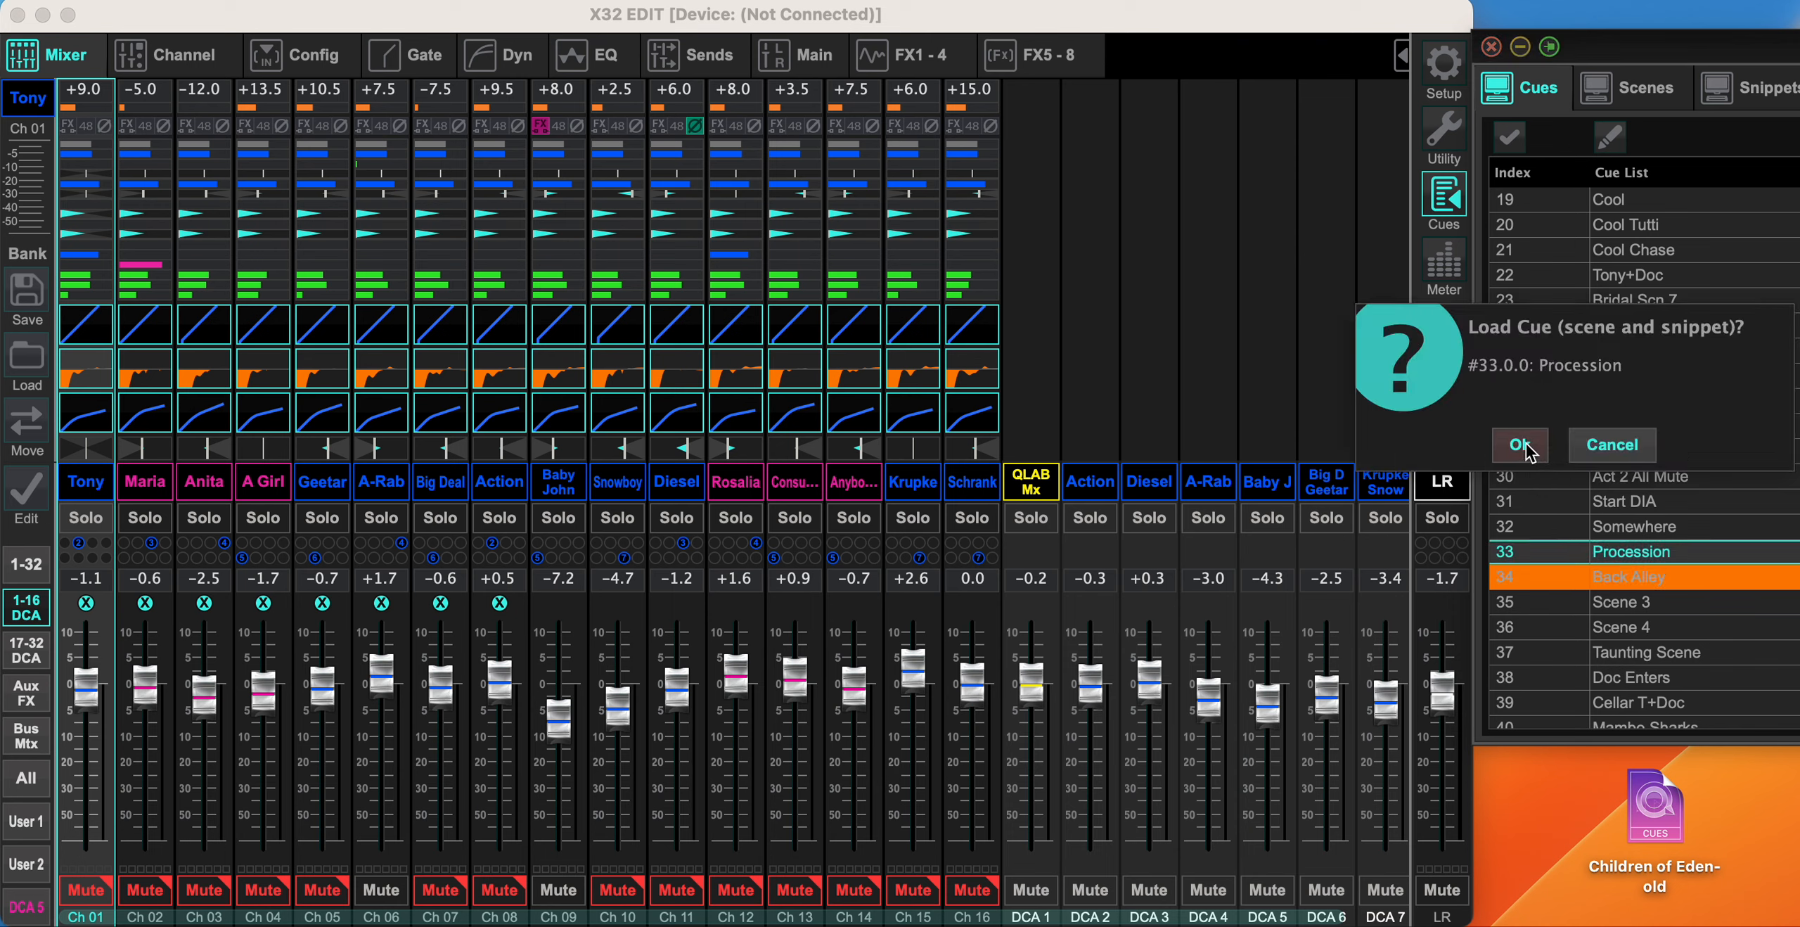
left_click(1526, 450)
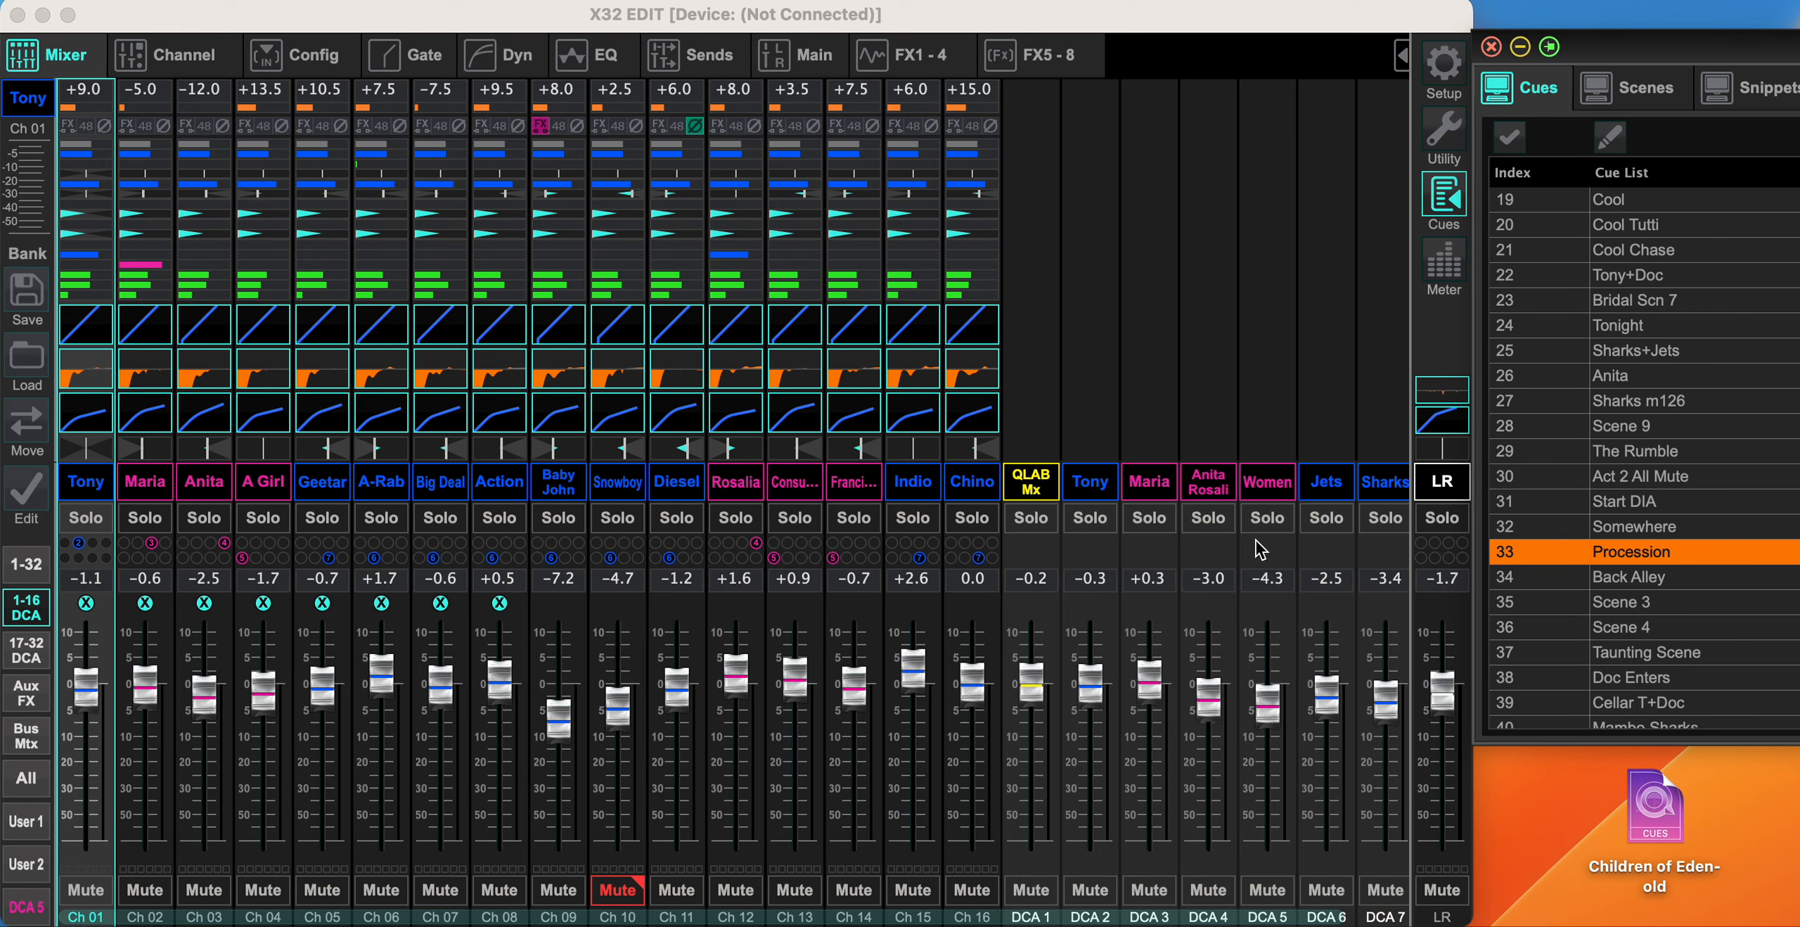
- Load cue 34, Back Alley, again and follow it with cue 20, Cool Tutti
double_click(1617, 578)
left_click(1518, 443)
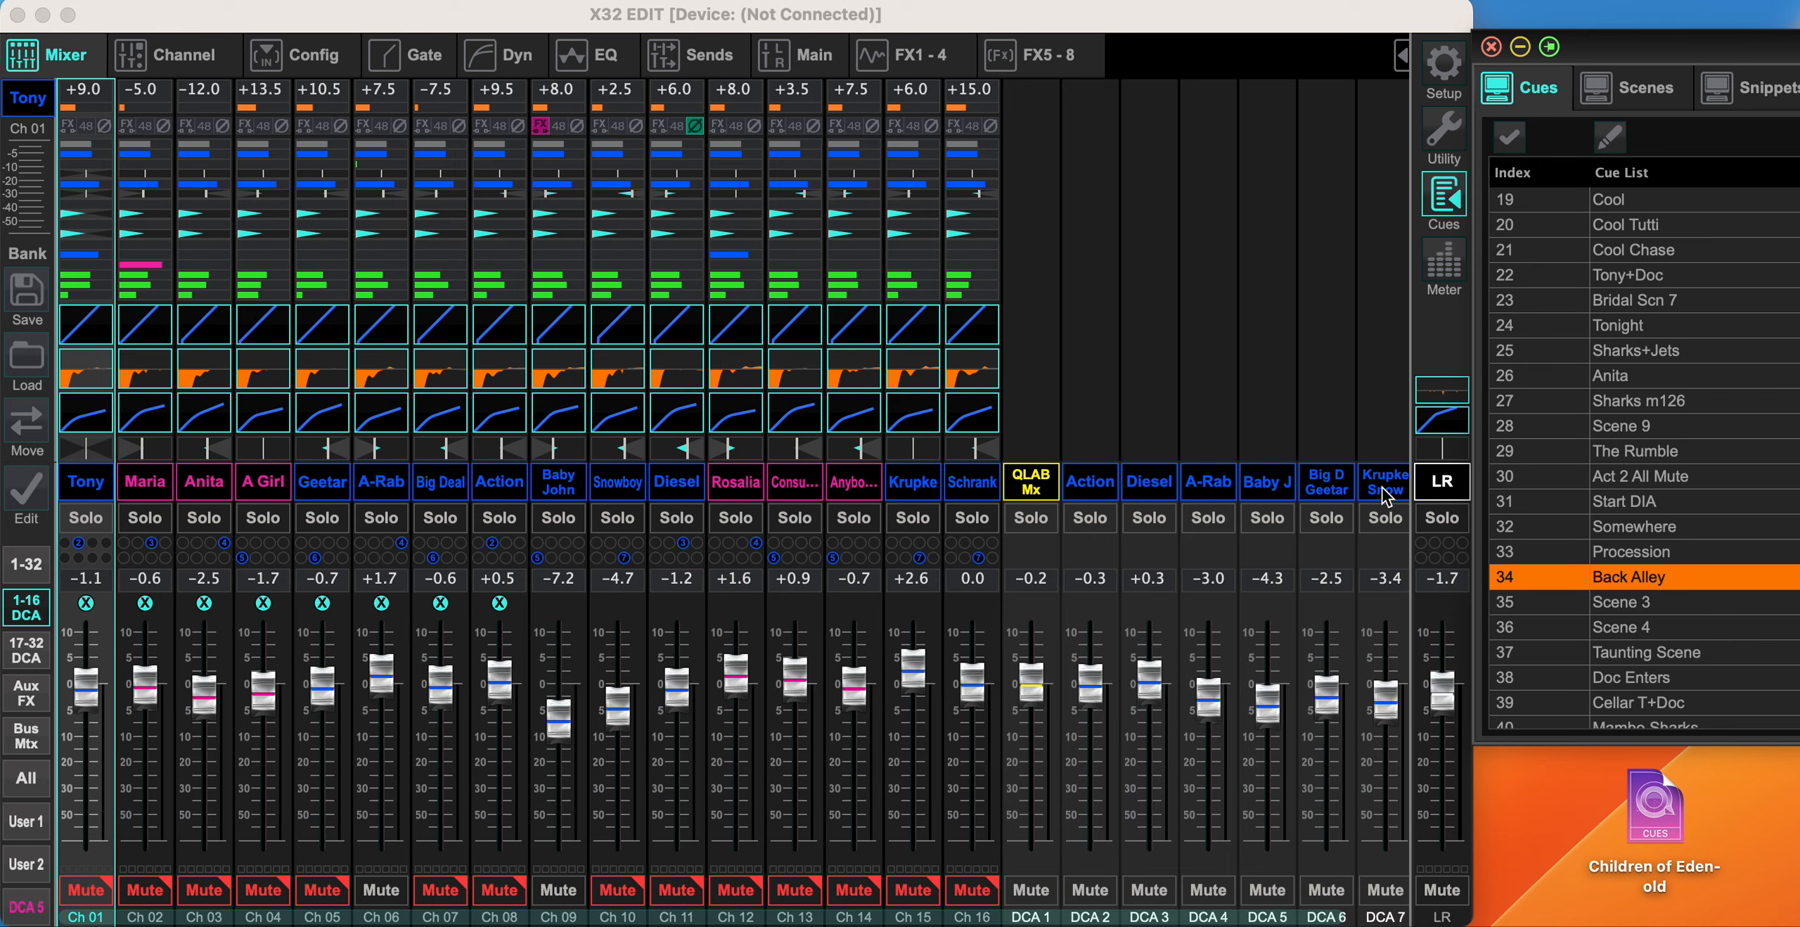
scroll(1582, 321, "up", 3)
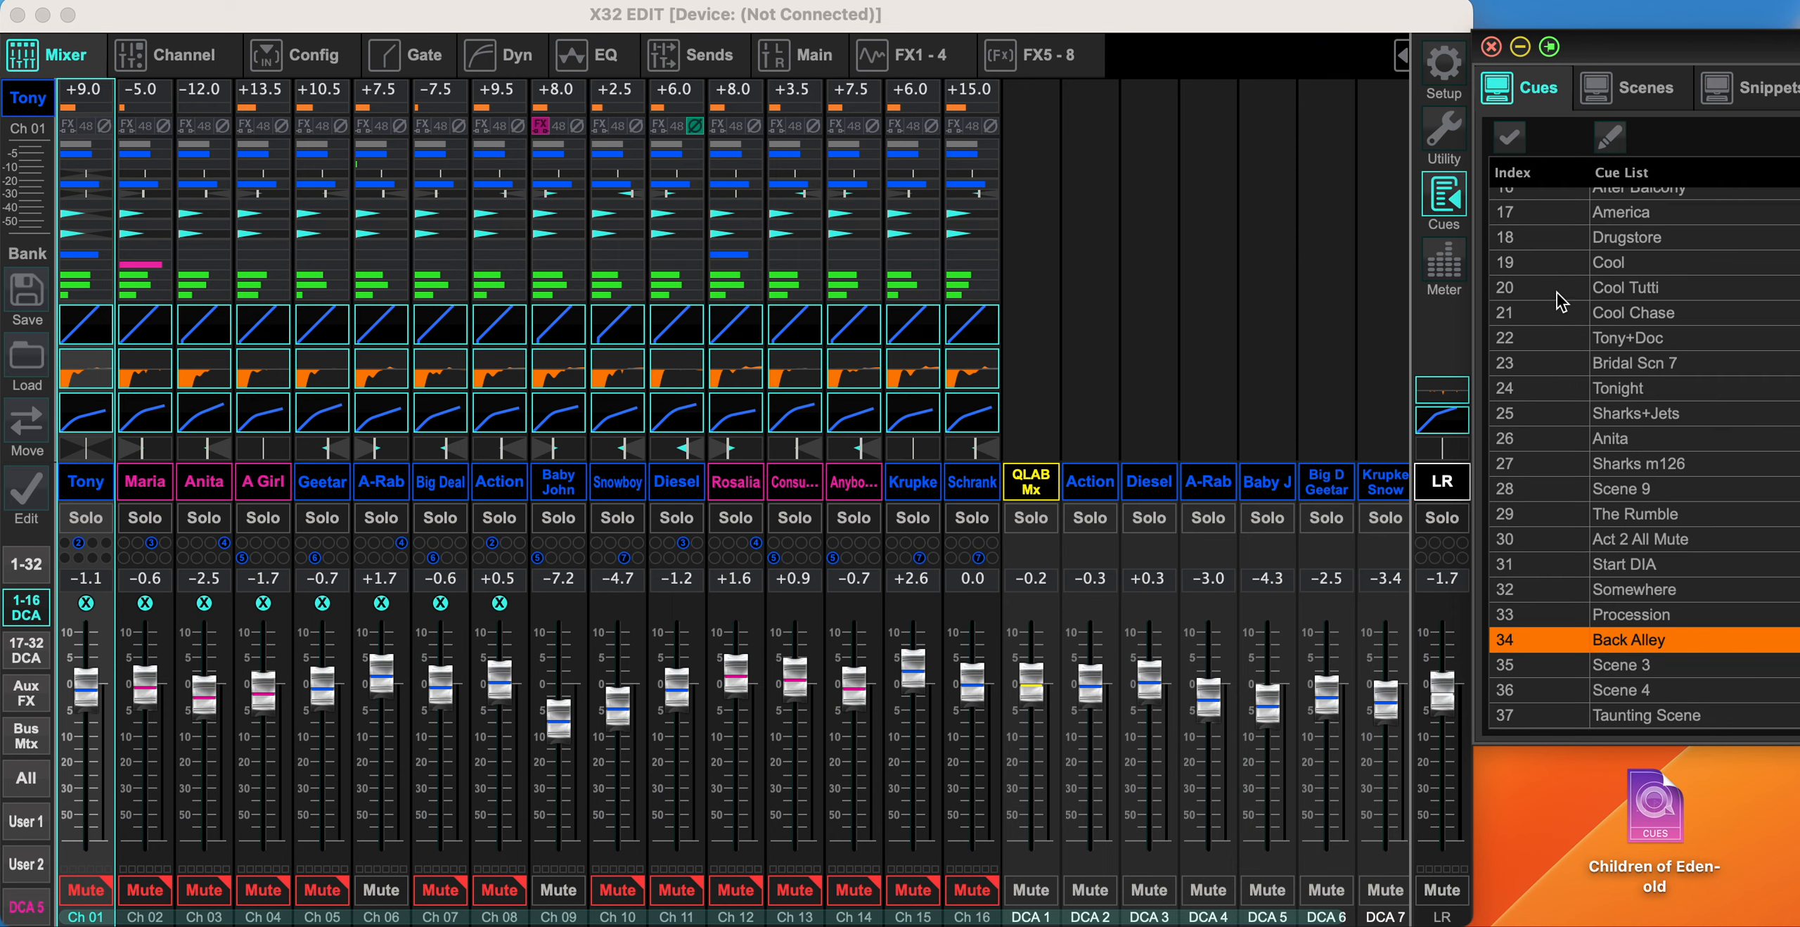
double_click(1621, 300)
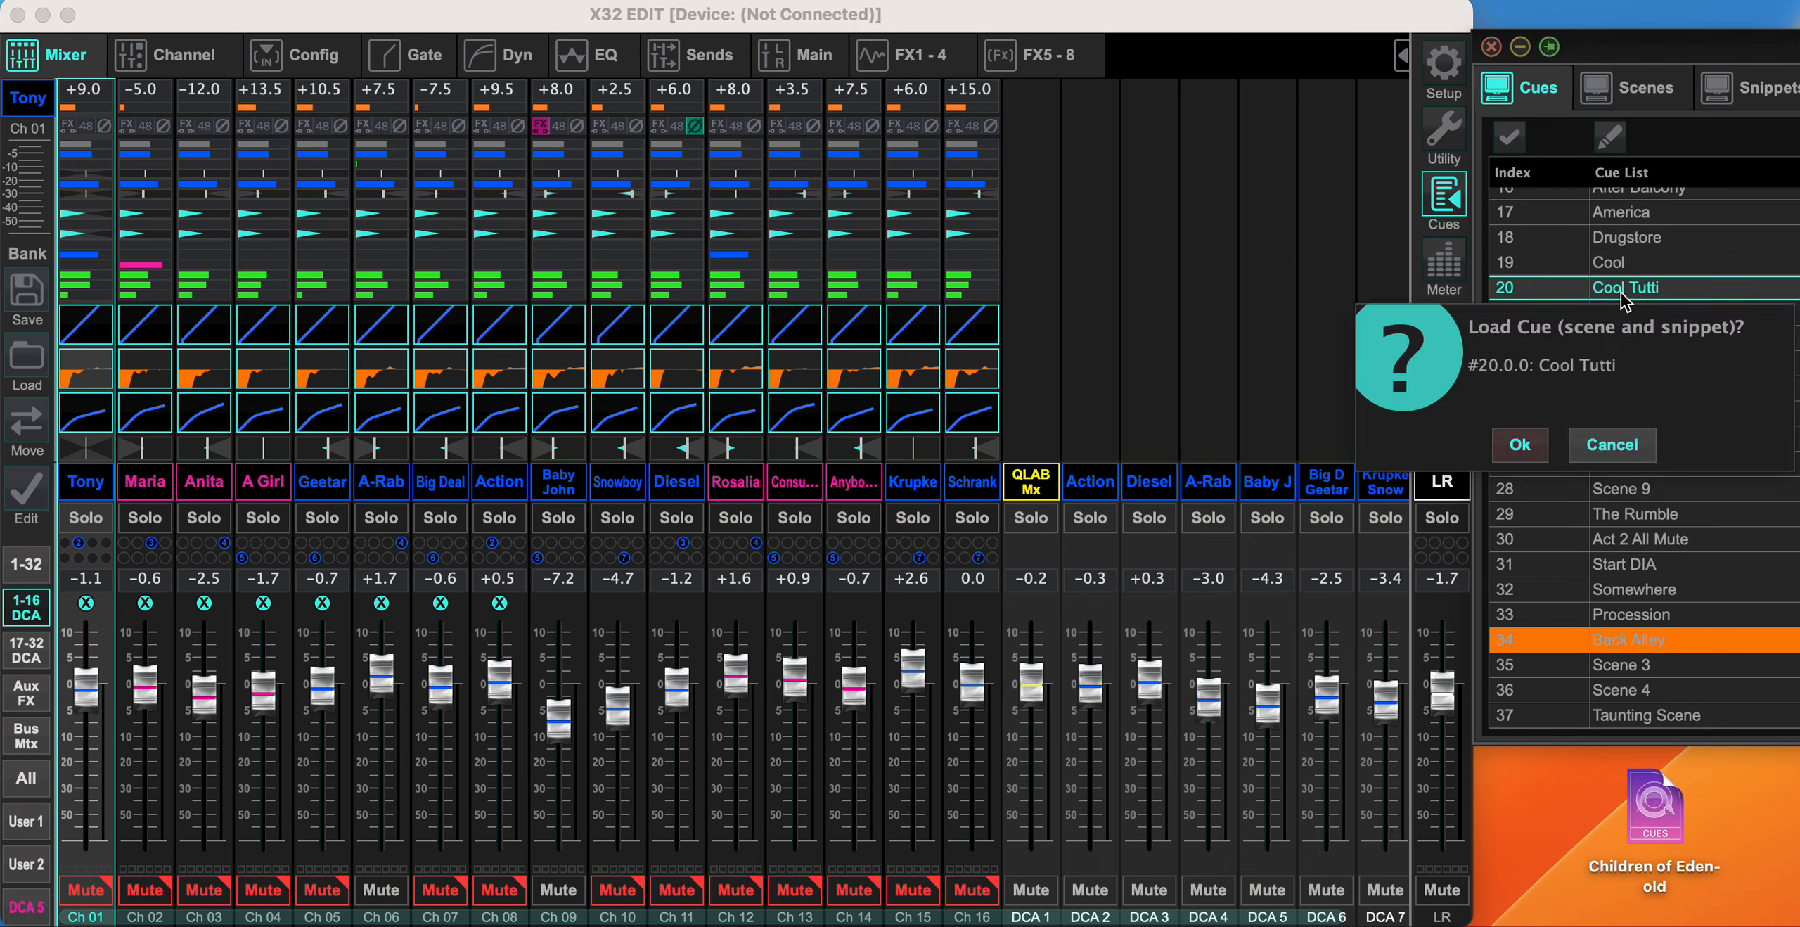
left_click(1522, 460)
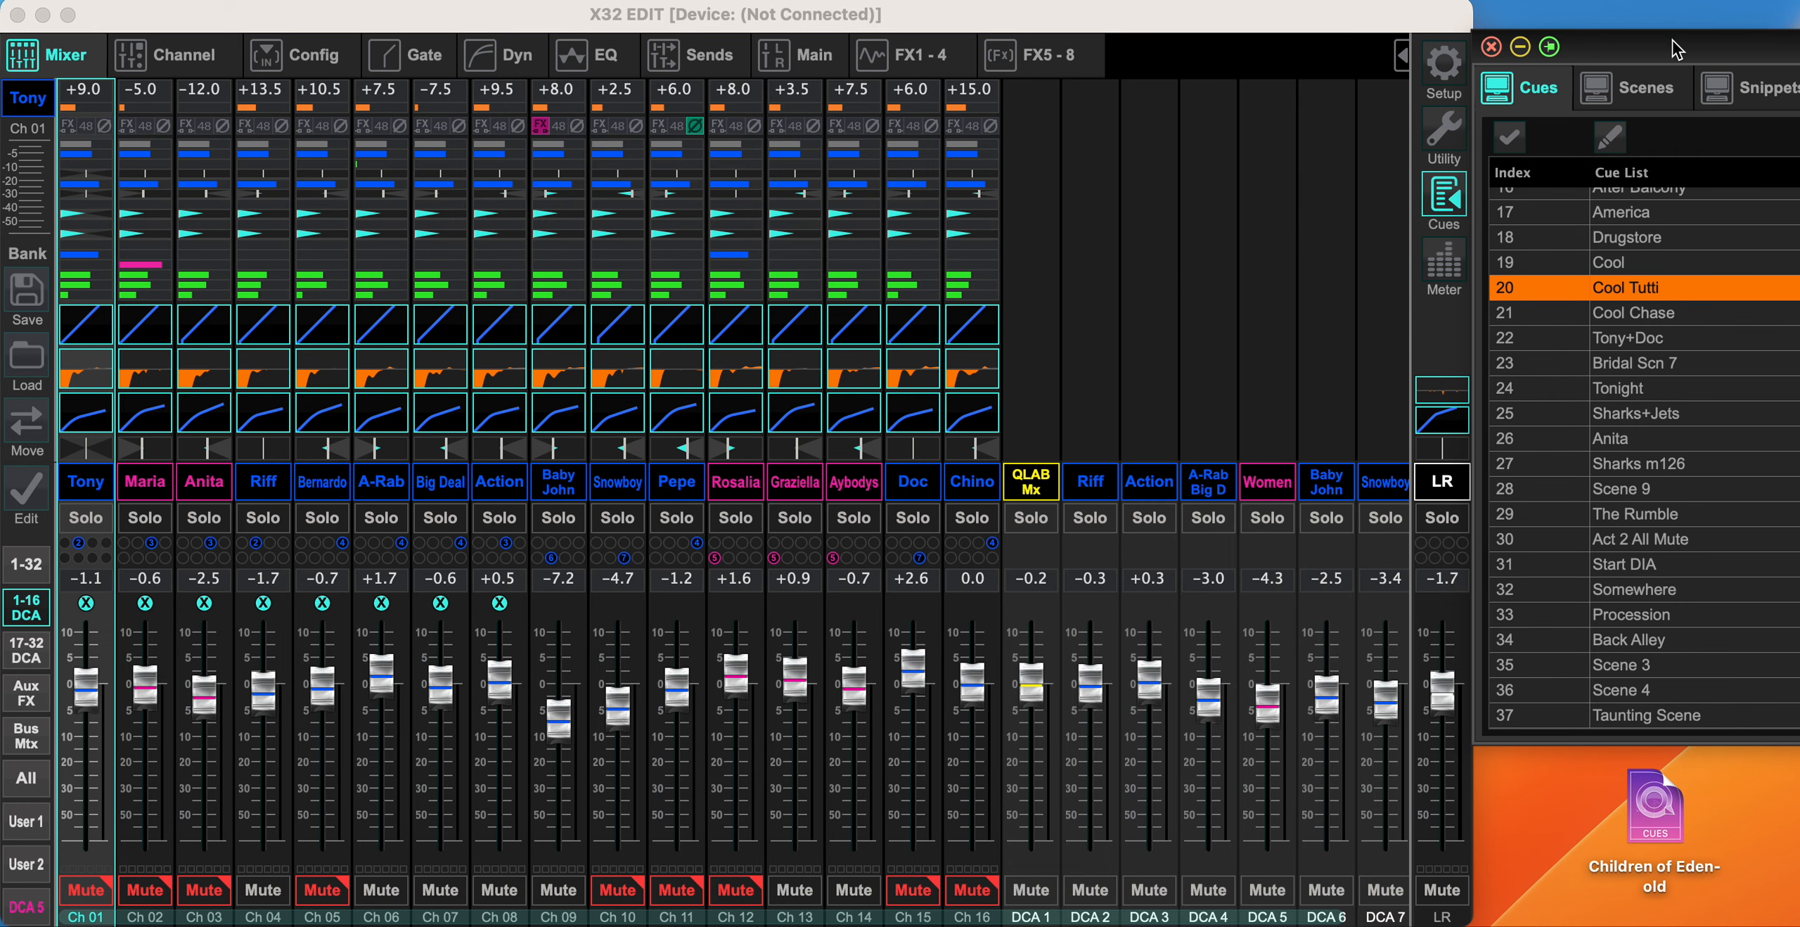
left_click_drag(1671, 40, 1673, 76)
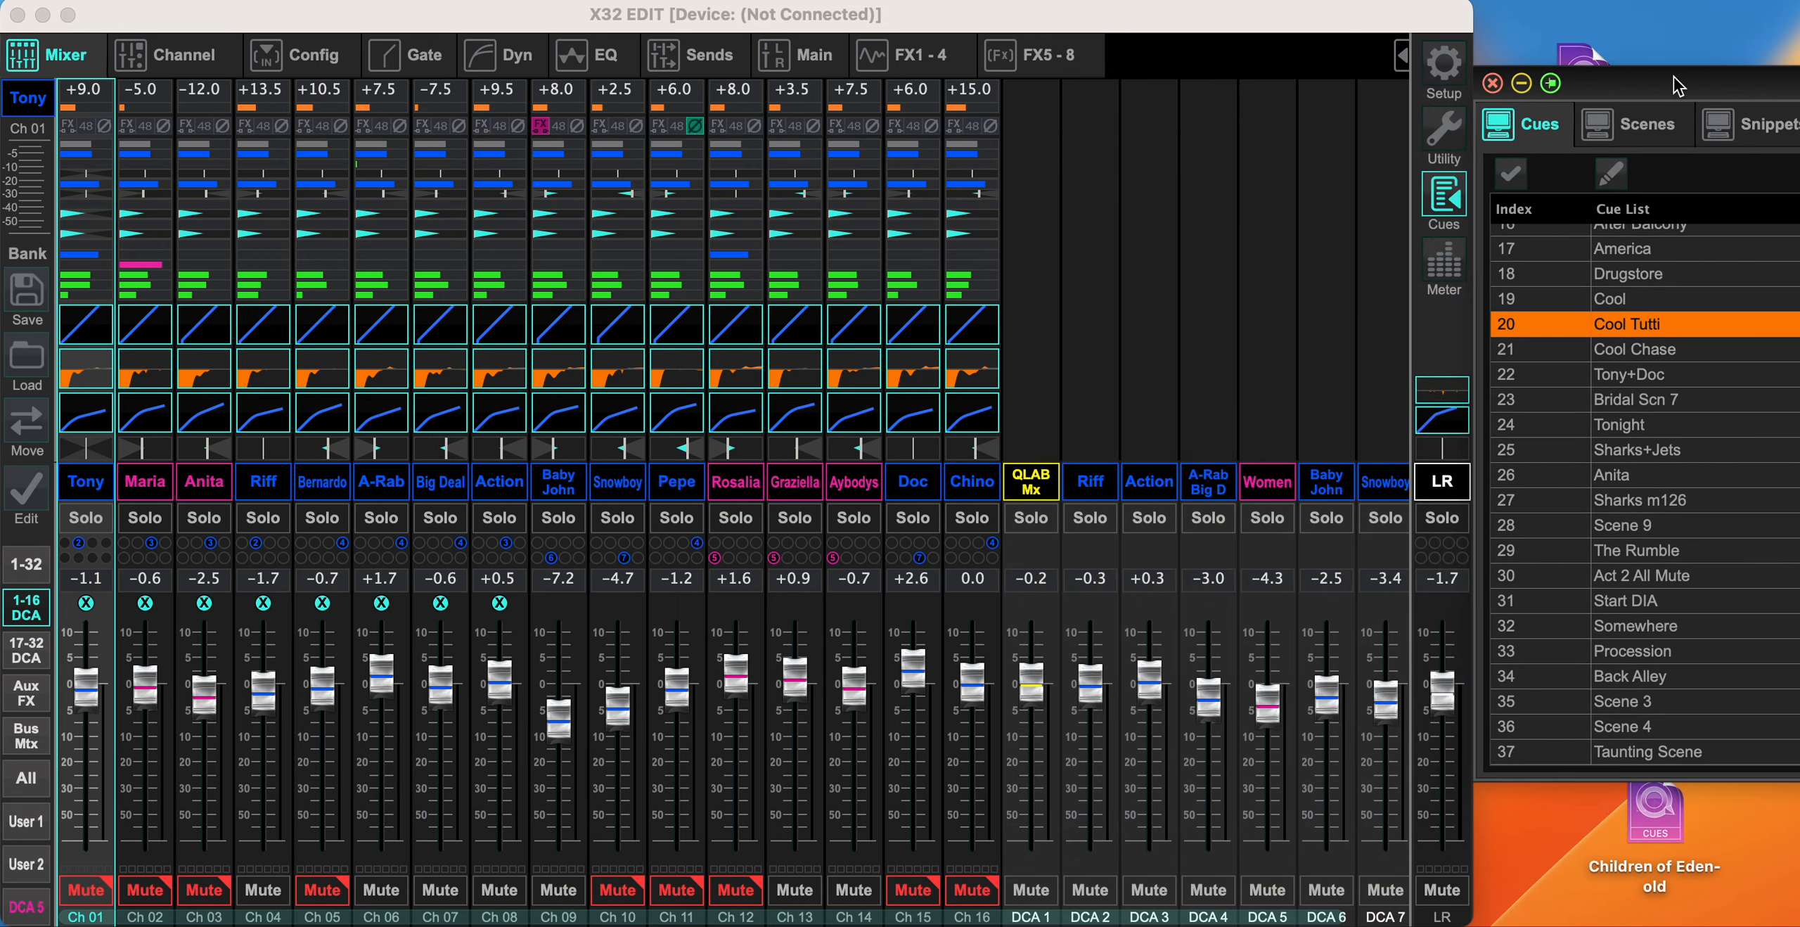